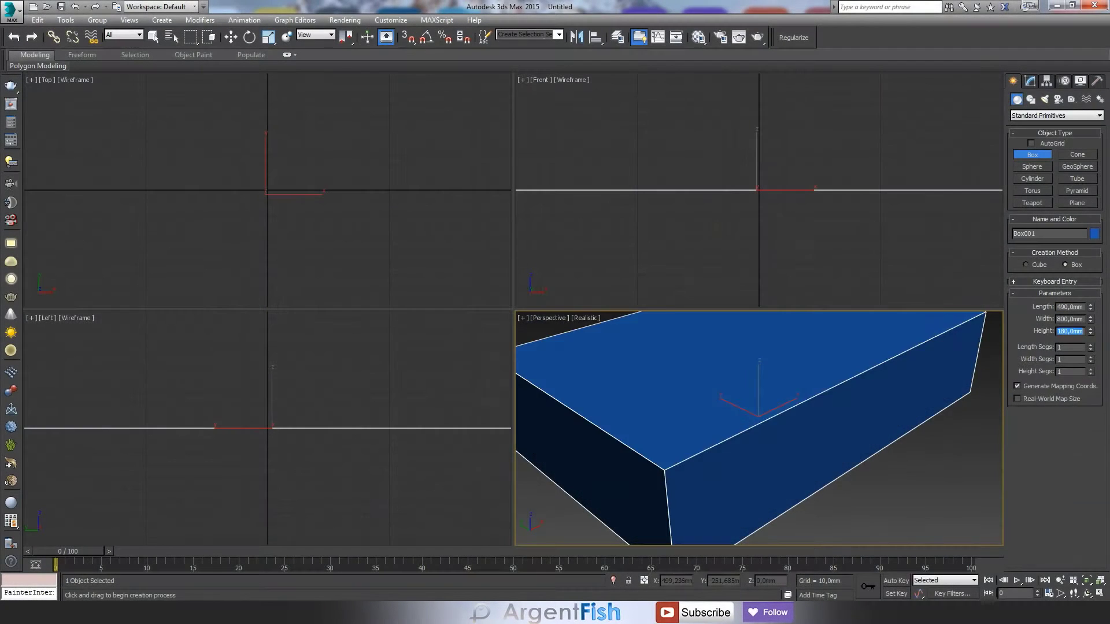
Create a 490 × 800 × 180 mm box with 3 length segments and 4 width segments.
key("e")
key("w")
key("alt+w")
left_click(1030, 81)
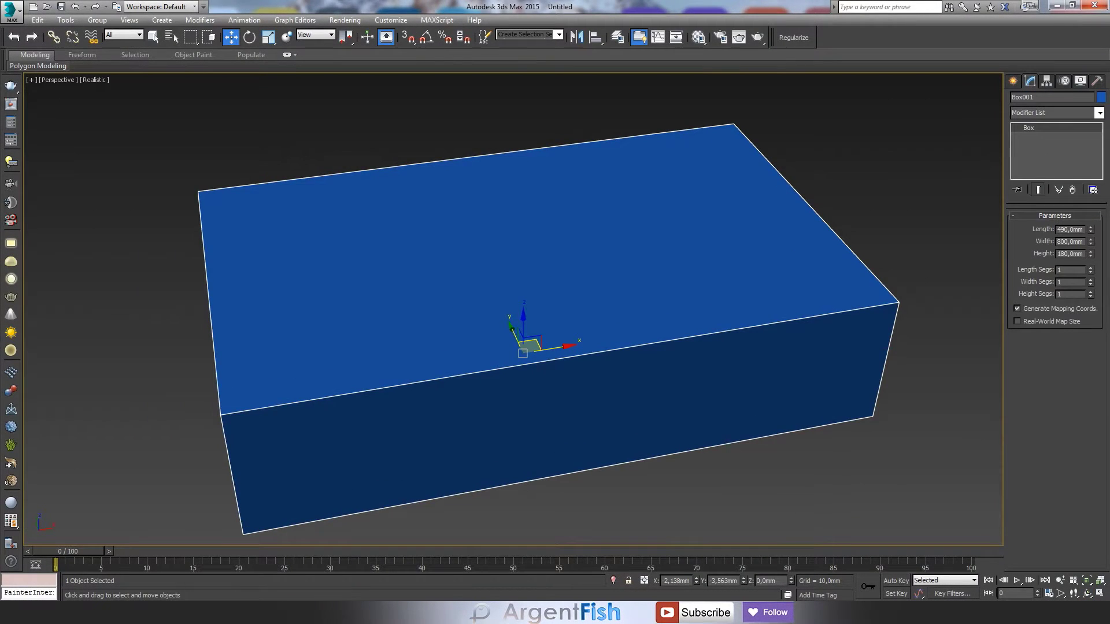
left_click(1091, 268)
left_click_drag(1091, 270, 1087, 278)
left_click(1090, 280)
left_click(1090, 279)
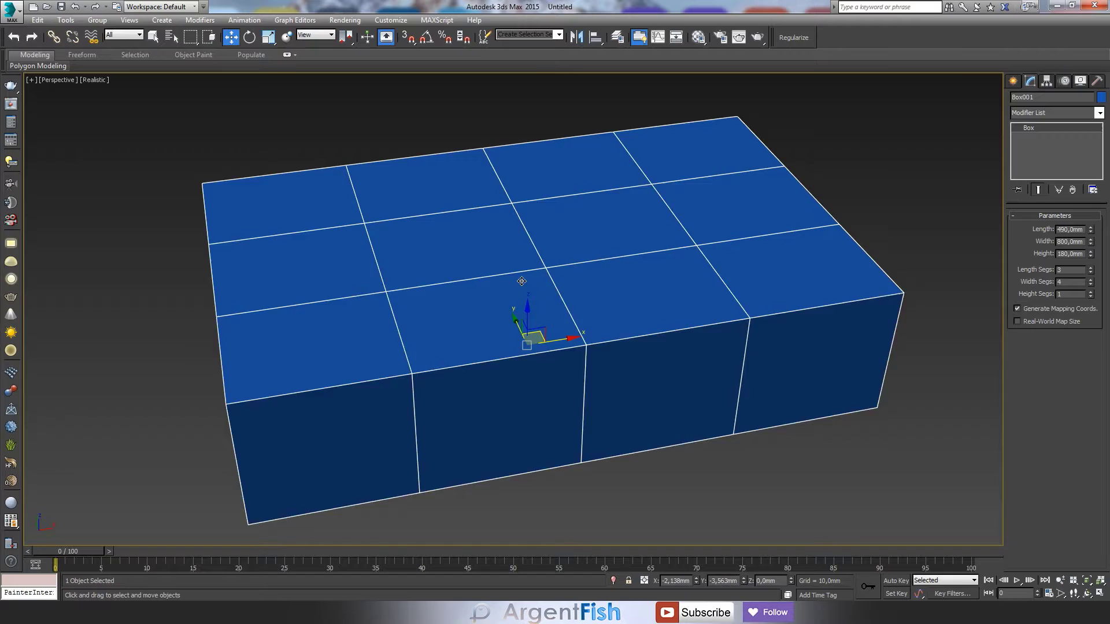
middle_click_drag(521, 282, 616, 298)
Convert the box to an editable poly and work at vertex level in the four-view layout.
right_click(575, 371)
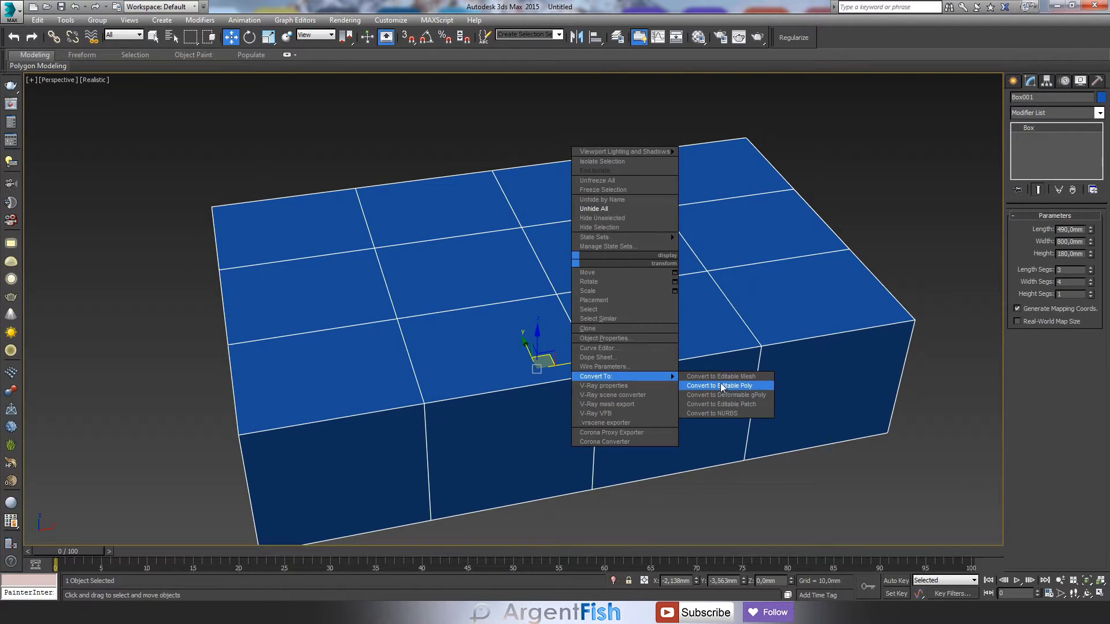
left_click(722, 384)
key("alt+w")
key("1")
Select vertex rows and columns in the Top view to pull them toward the outer edges.
left_click_drag(321, 186, 370, 231)
scroll(421, 191, "up", 3)
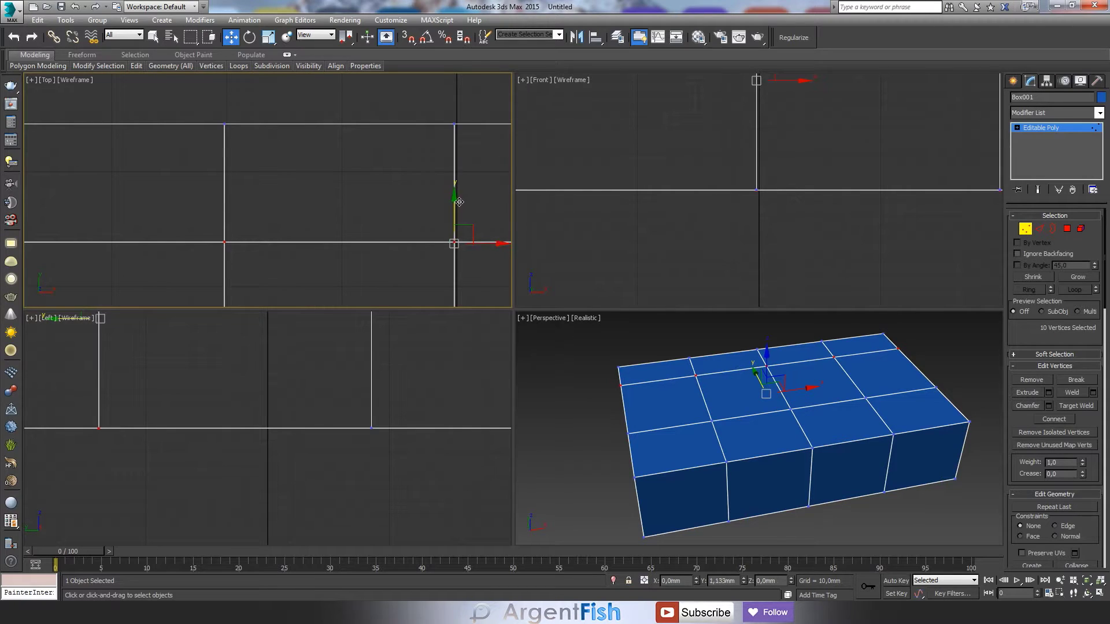
middle_click_drag(459, 201, 462, 190)
scroll(260, 191, "down", 3)
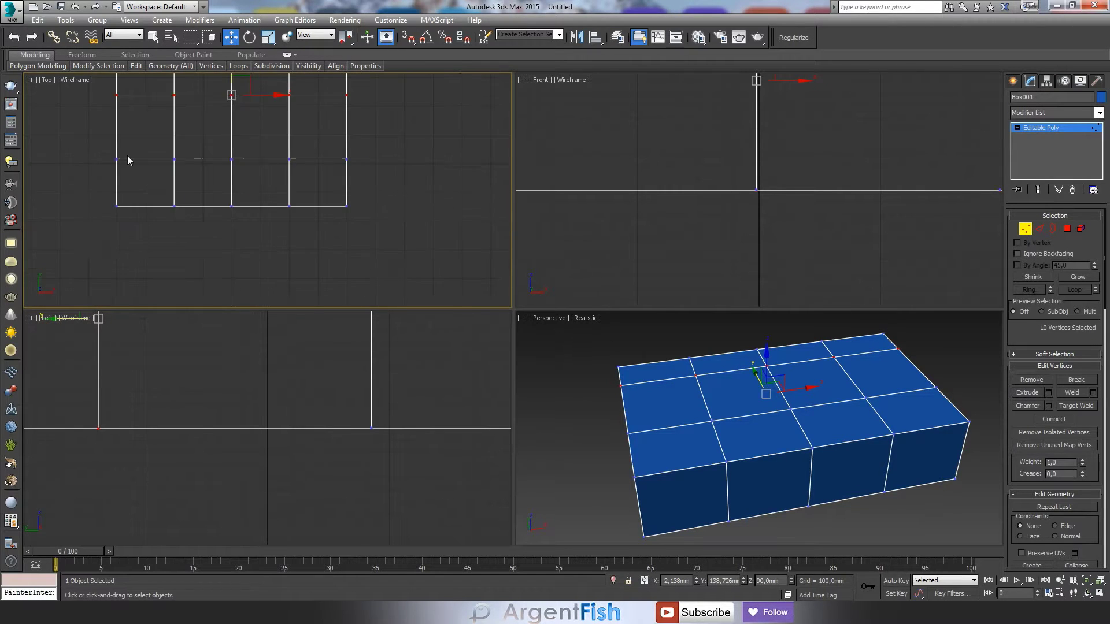
key("alt+w")
left_click_drag(272, 58, 312, 474)
scroll(290, 226, "up", 2)
scroll(403, 486, "down", 4)
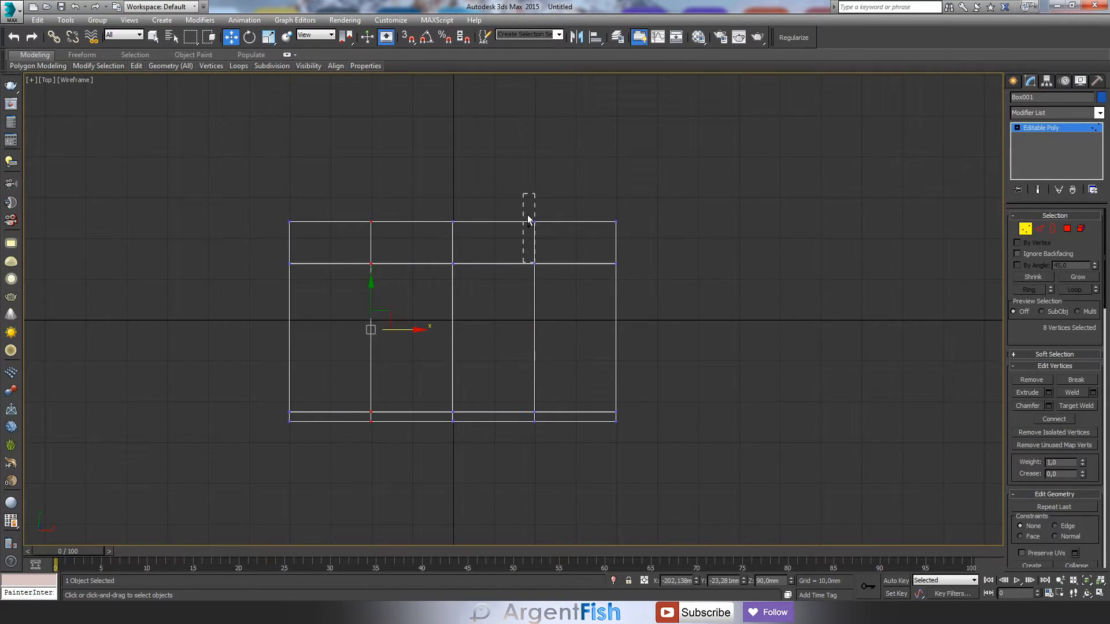
scroll(436, 344, "up", 5)
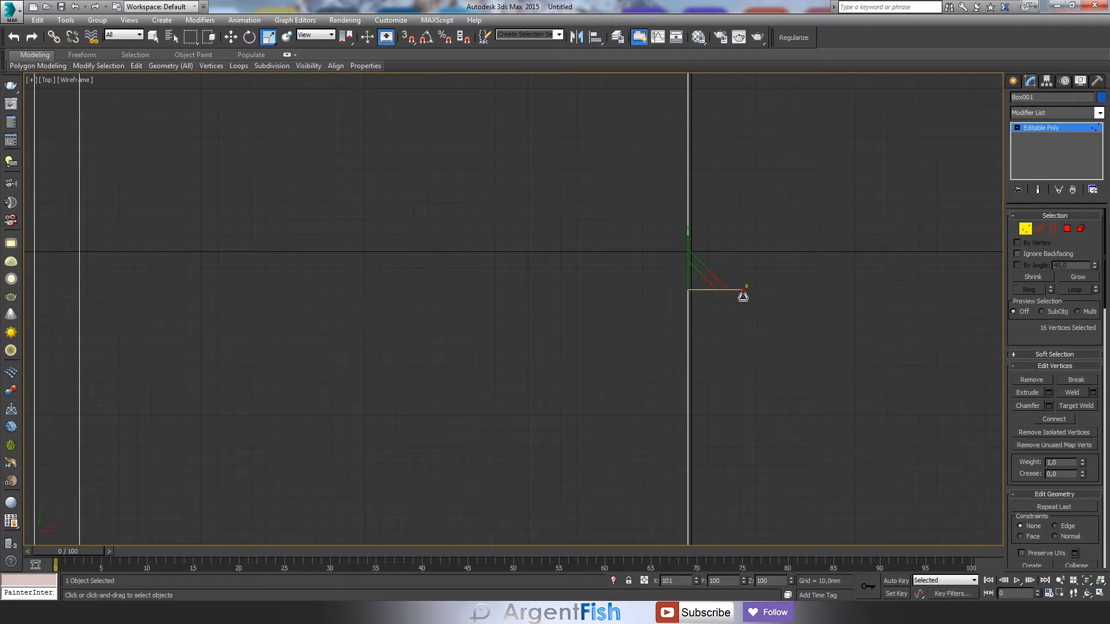
scroll(634, 262, "down", 3)
scroll(896, 359, "up", 6)
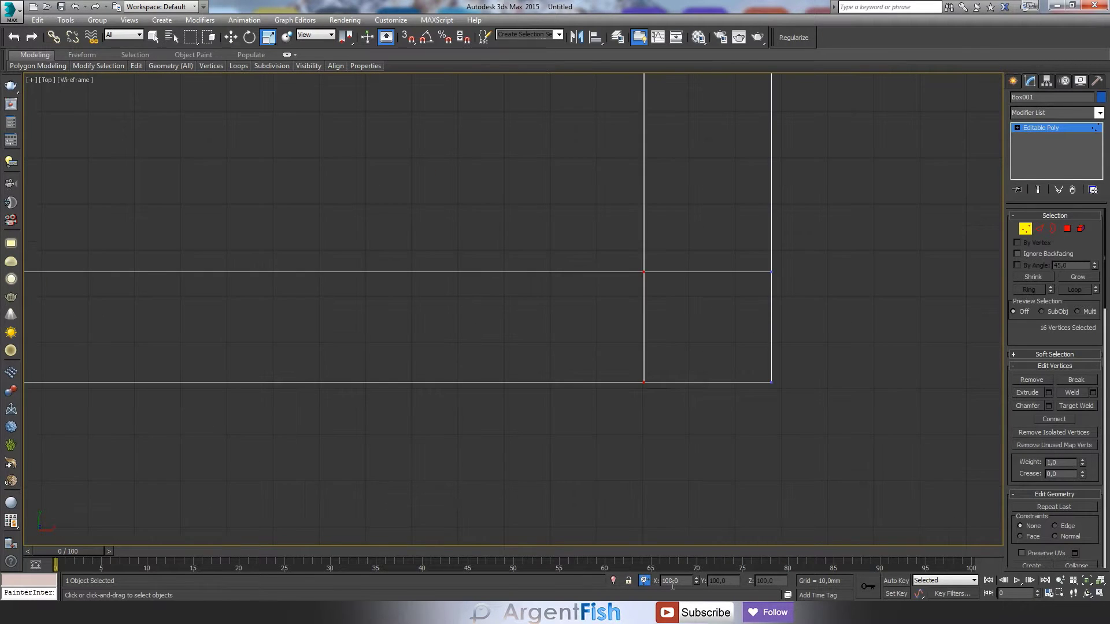
scroll(642, 383, "down", 5)
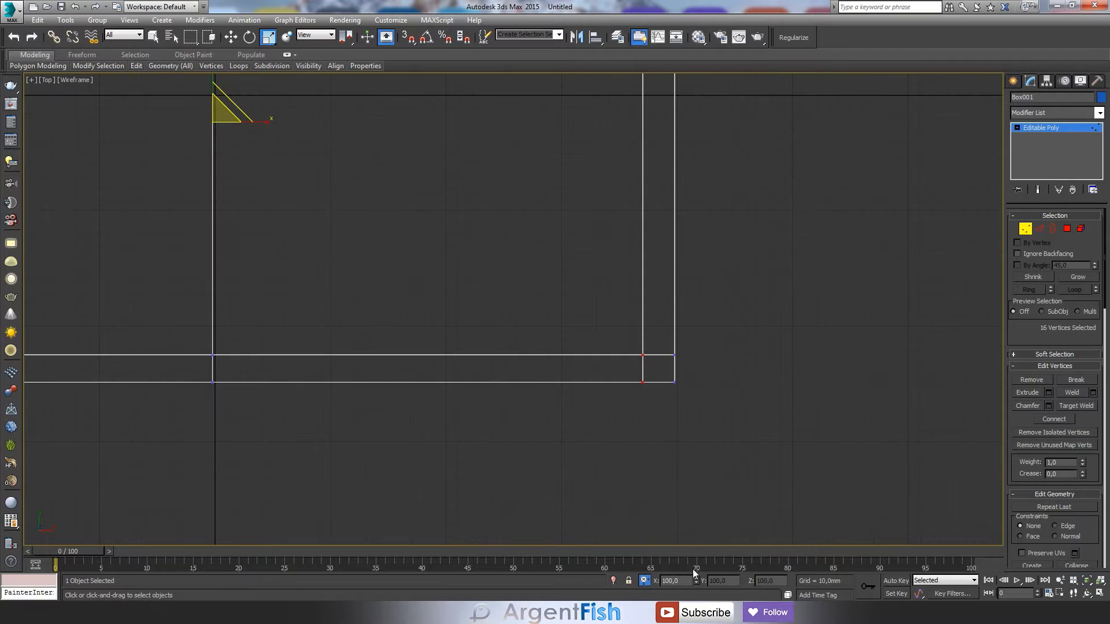
Dock the Snaps and Axis Constraints toolbars beside the main toolbar, turning off the XY constraint.
left_click(436, 20)
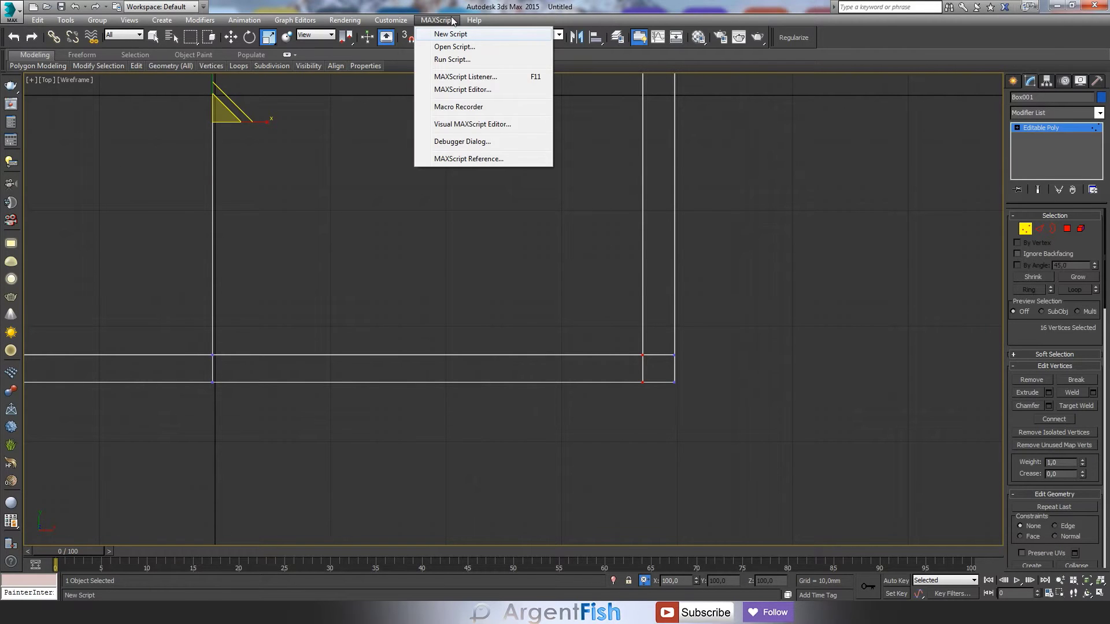
left_click(584, 122)
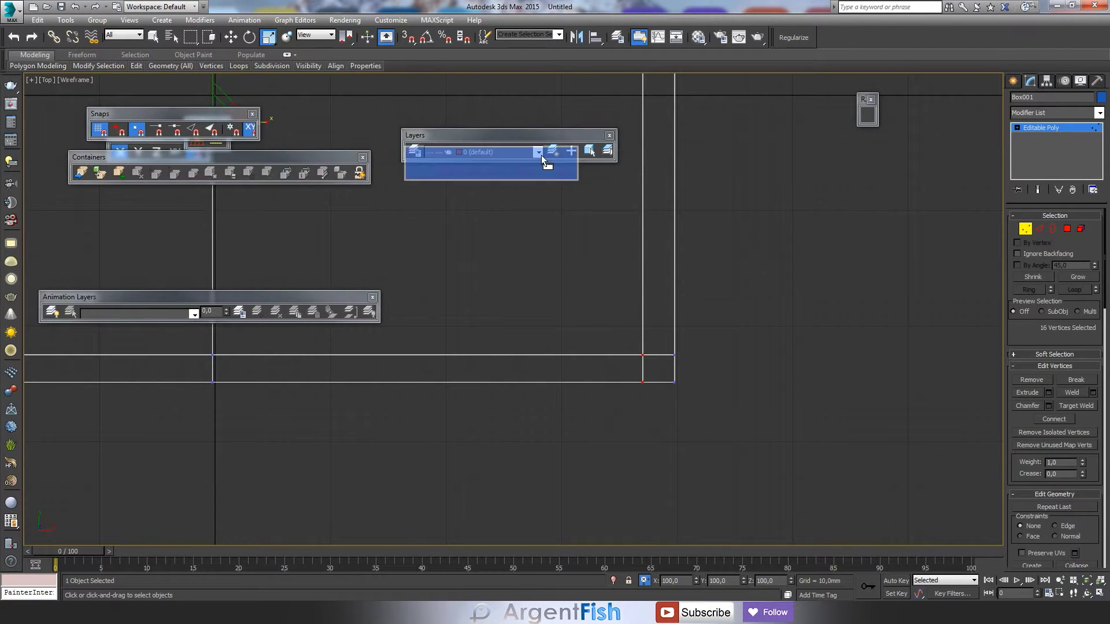
left_click_drag(496, 223, 901, 37)
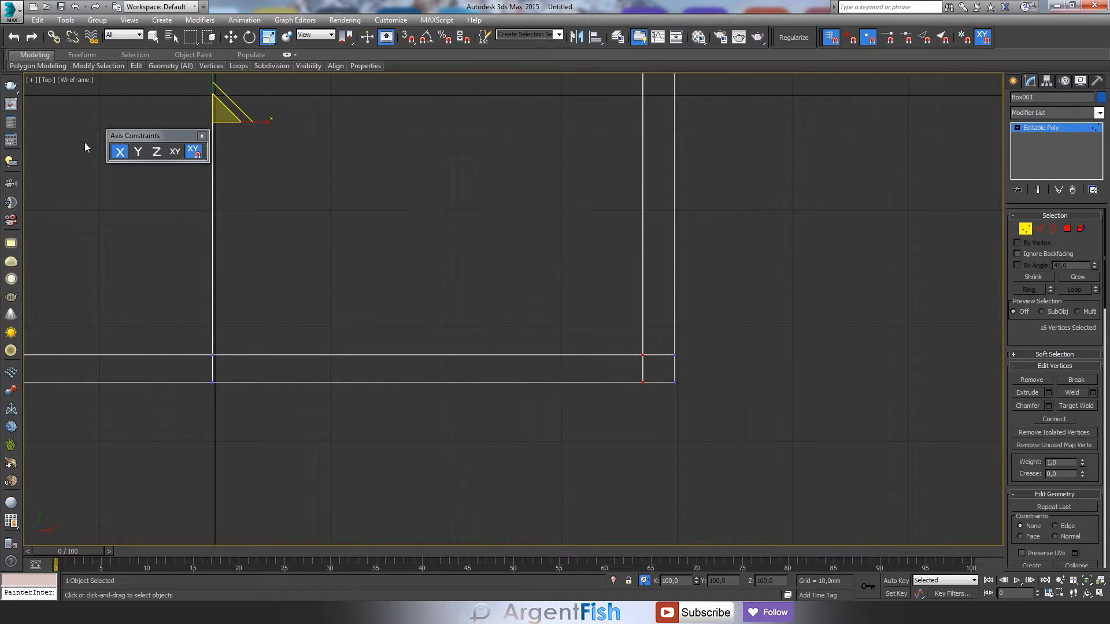
left_click_drag(133, 135, 1086, 35)
left_click(1085, 43)
Constrain vertex moves to the X axis and reframe the whole box in the Top view.
key("Escape")
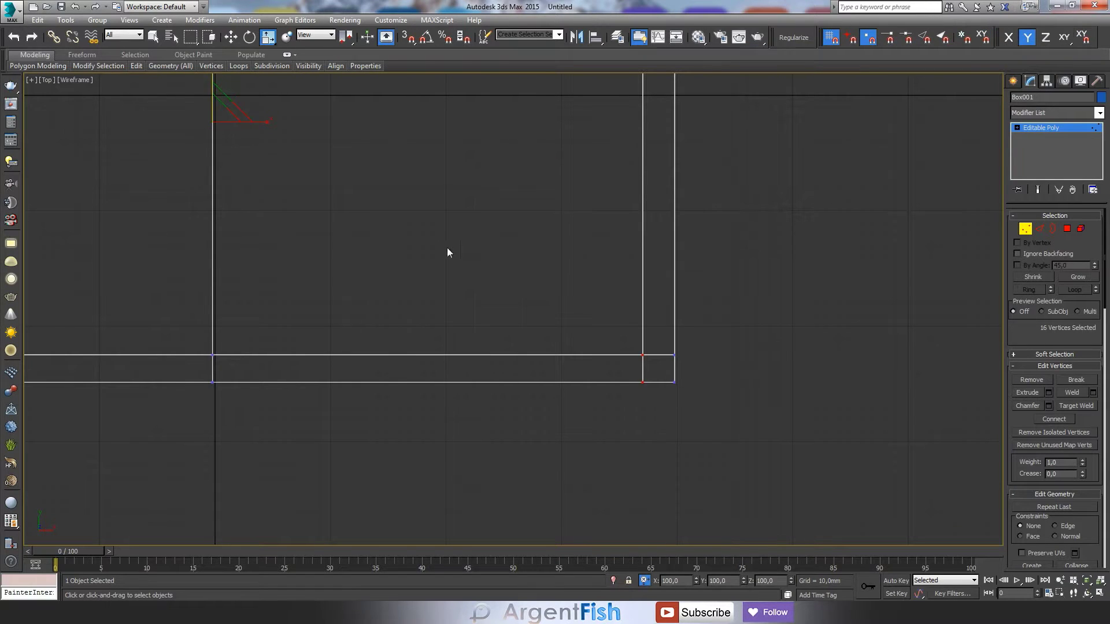
middle_click_drag(329, 232, 362, 267)
key("F5")
scroll(685, 416, "up", 5)
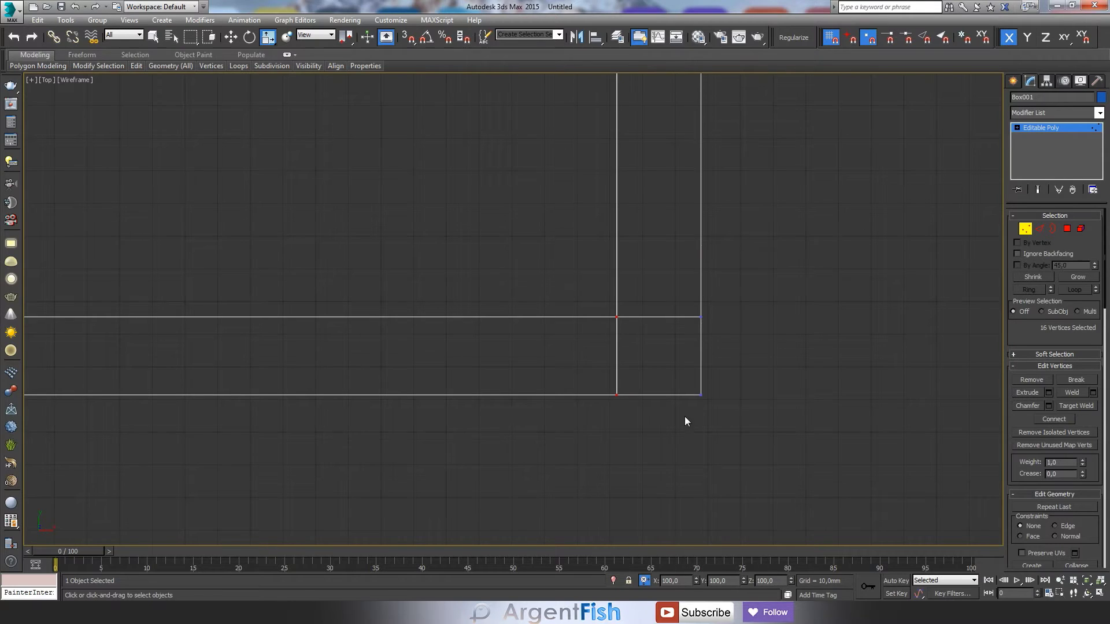
middle_click_drag(474, 302, 581, 324)
scroll(582, 324, "down", 8)
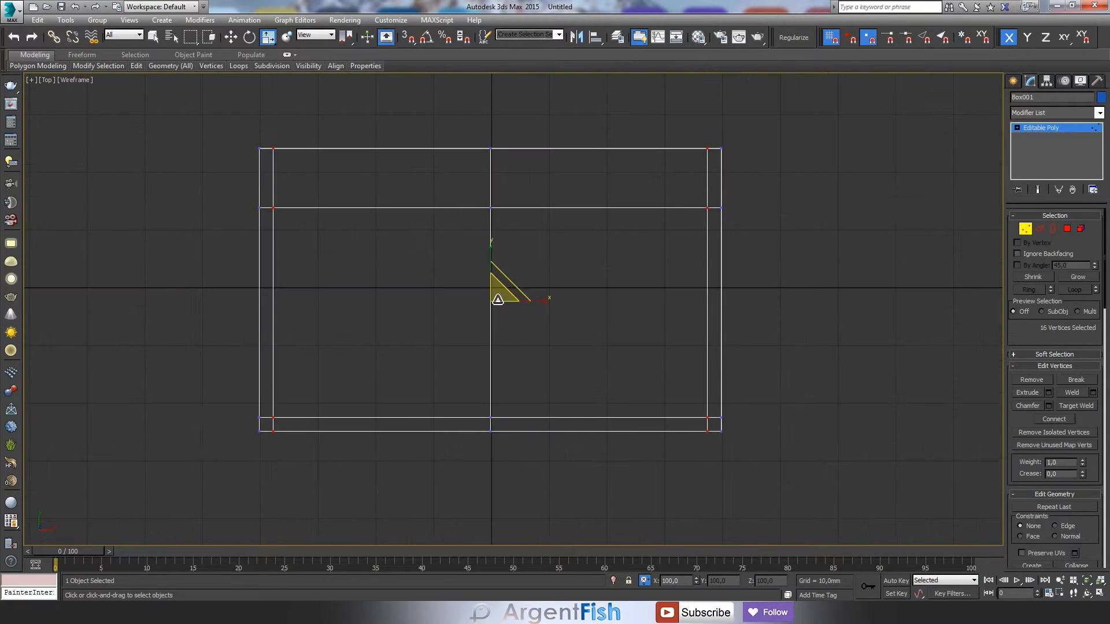
key("2")
key("alt+w")
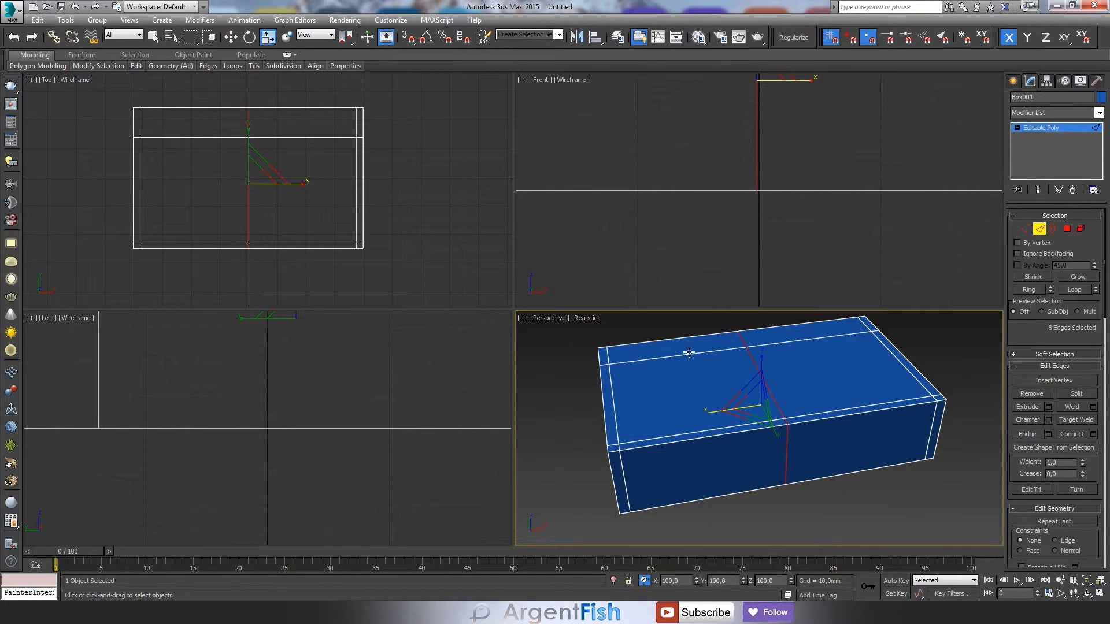
Inset both top panels By Polygon at 13.2 mm to form two framed basin openings.
middle_click_drag(716, 430, 716, 423, "alt")
key("w")
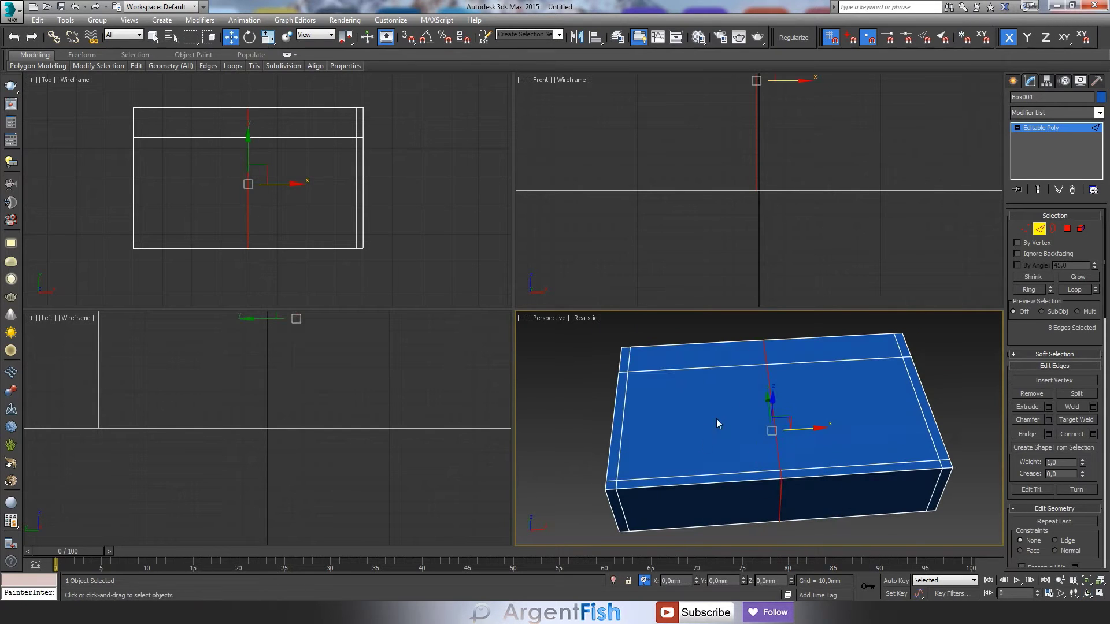
key("4")
left_click(706, 400)
left_click(869, 463, "ctrl")
left_click(1072, 406)
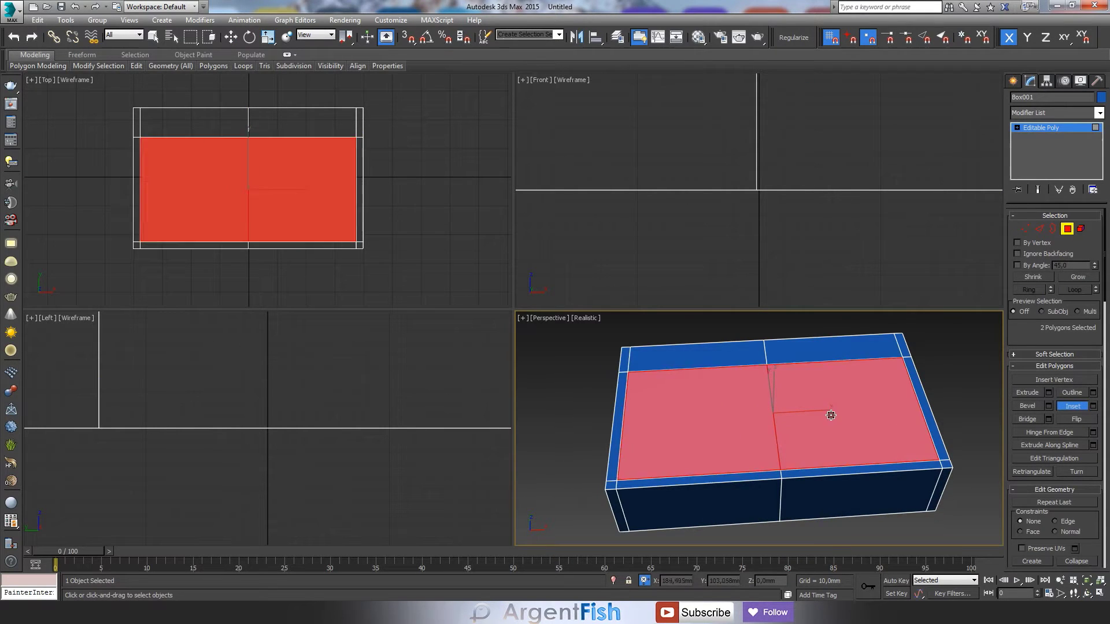
left_click(1092, 406)
scroll(767, 459, "up", 3)
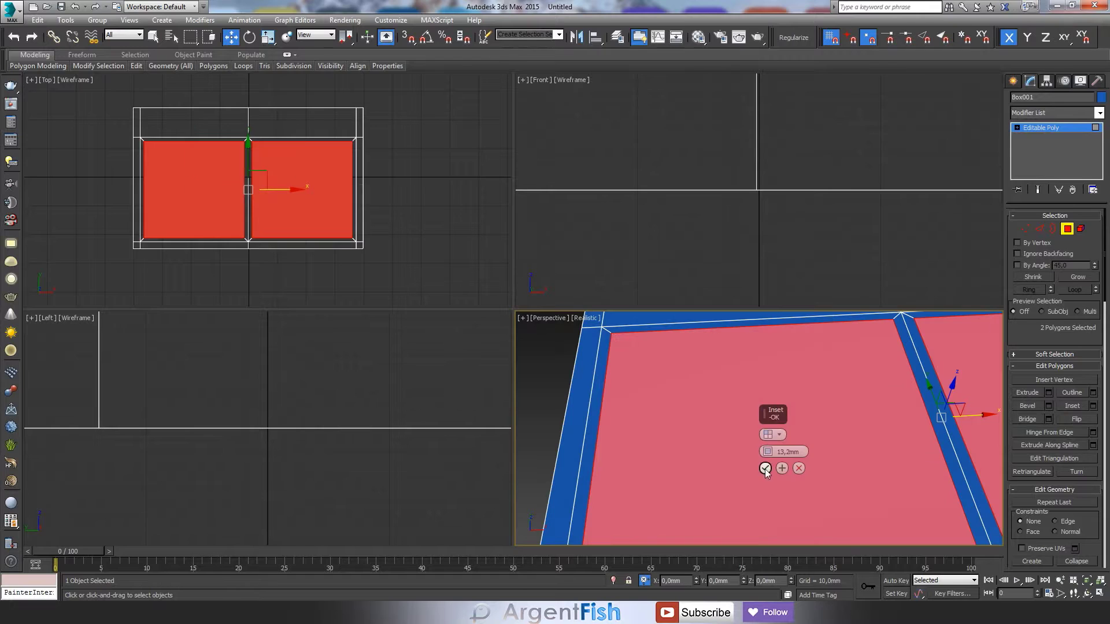
left_click(763, 462)
scroll(316, 236, "up", 5)
scroll(315, 235, "down", 5)
In a maximised Top view, select the bottom row and four inner top vertices for adjustment.
key("1")
left_click_drag(130, 231, 448, 252)
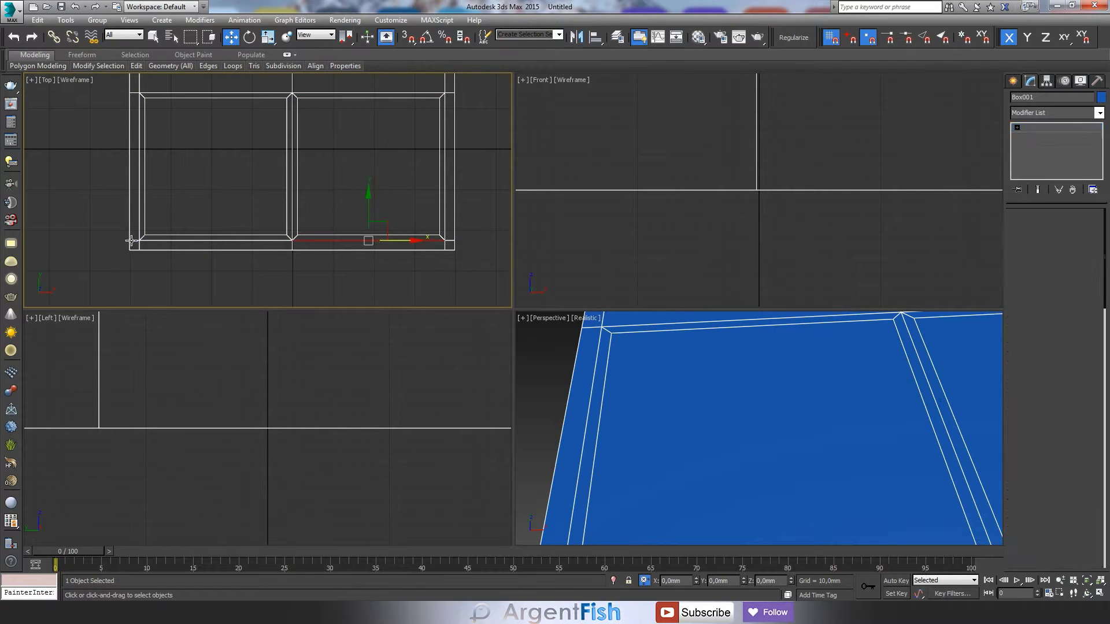
key("alt+w")
key("z")
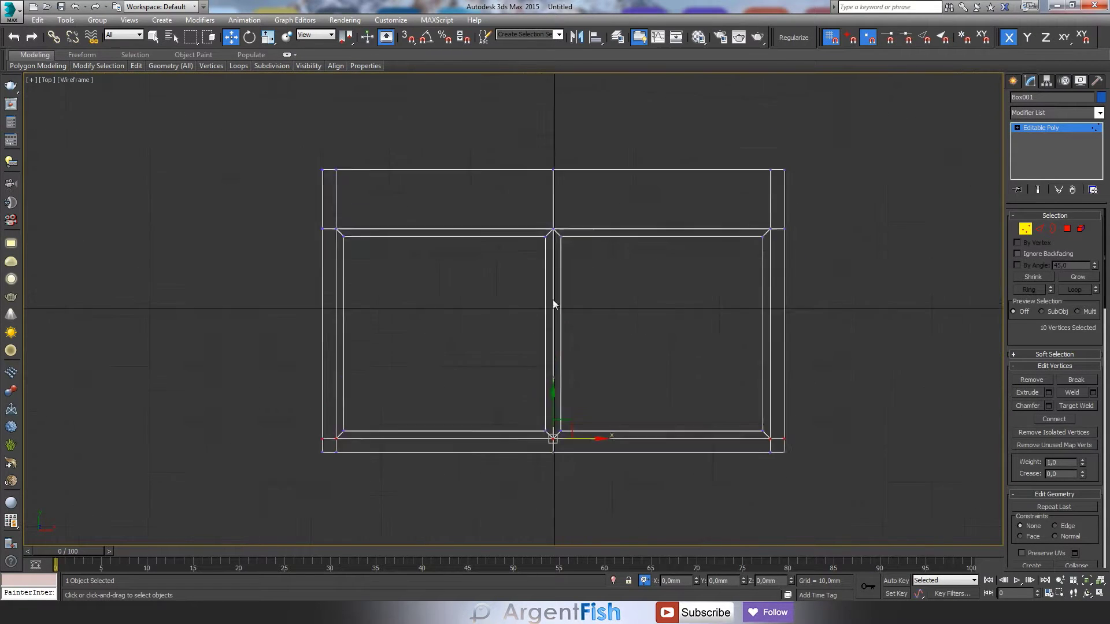
scroll(558, 289, "up", 2)
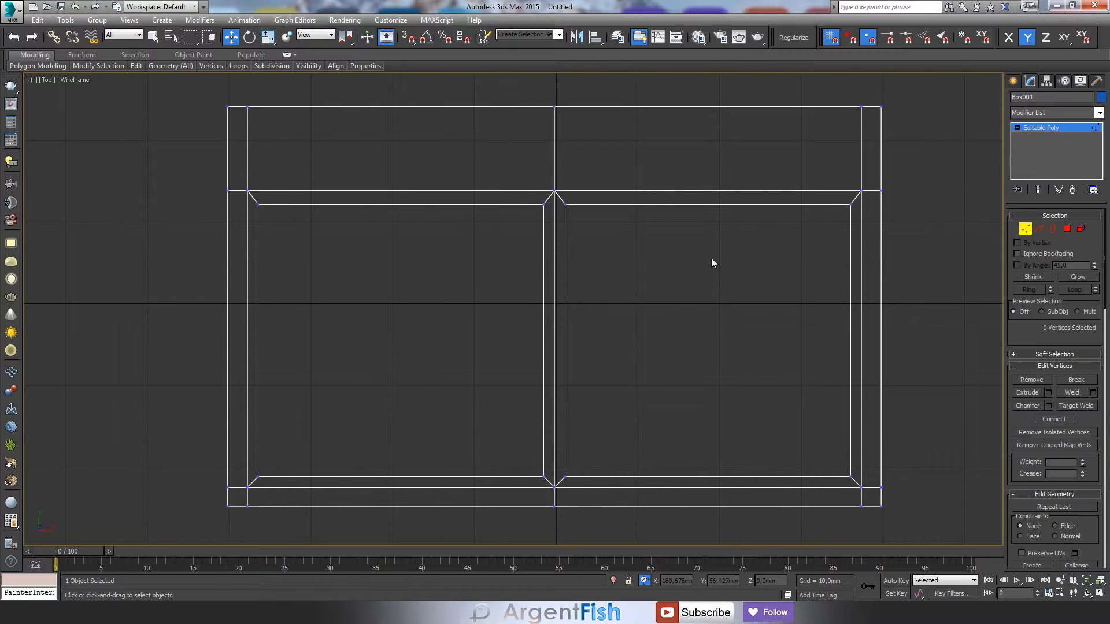
scroll(426, 247, "up", 3)
scroll(426, 247, "down", 1)
mouse_move(218, 218)
left_mouse_down()
mouse_move(505, 238)
mouse_move(531, 216)
left_mouse_up()
scroll(505, 237, "down", 1)
scroll(566, 357, "up", 3)
key("alt+w")
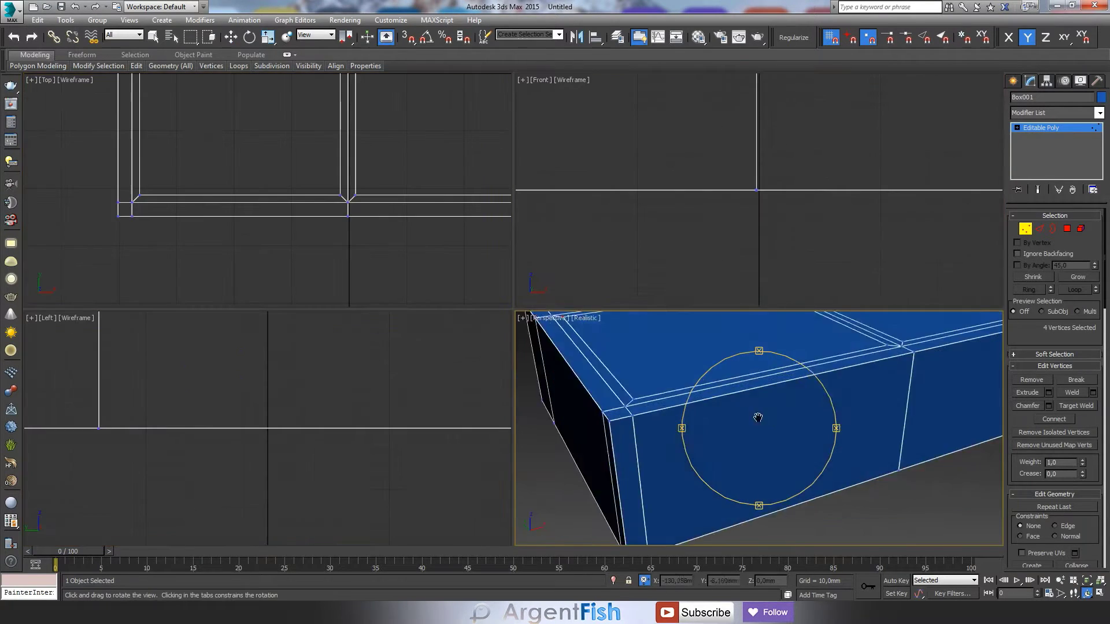
Extrude both basin panels downward into deep cavities.
key("4")
left_click(1048, 393)
left_click_drag(766, 451, 848, 409)
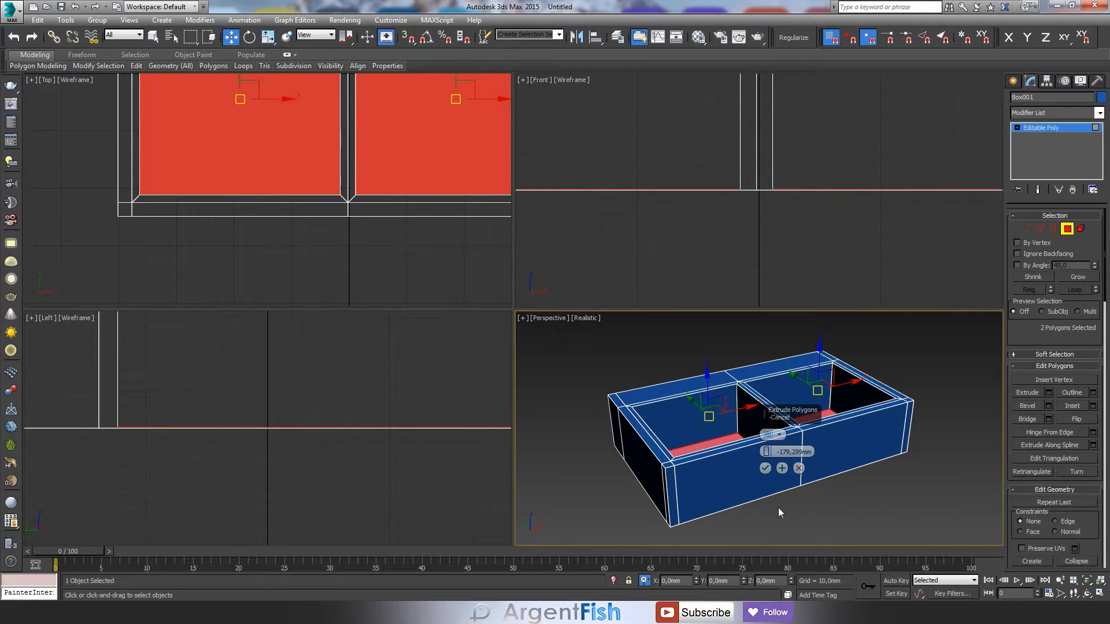
left_click(765, 468)
Raise the right basin floor with snapping on to make that basin shallower.
left_click(803, 457)
key("z")
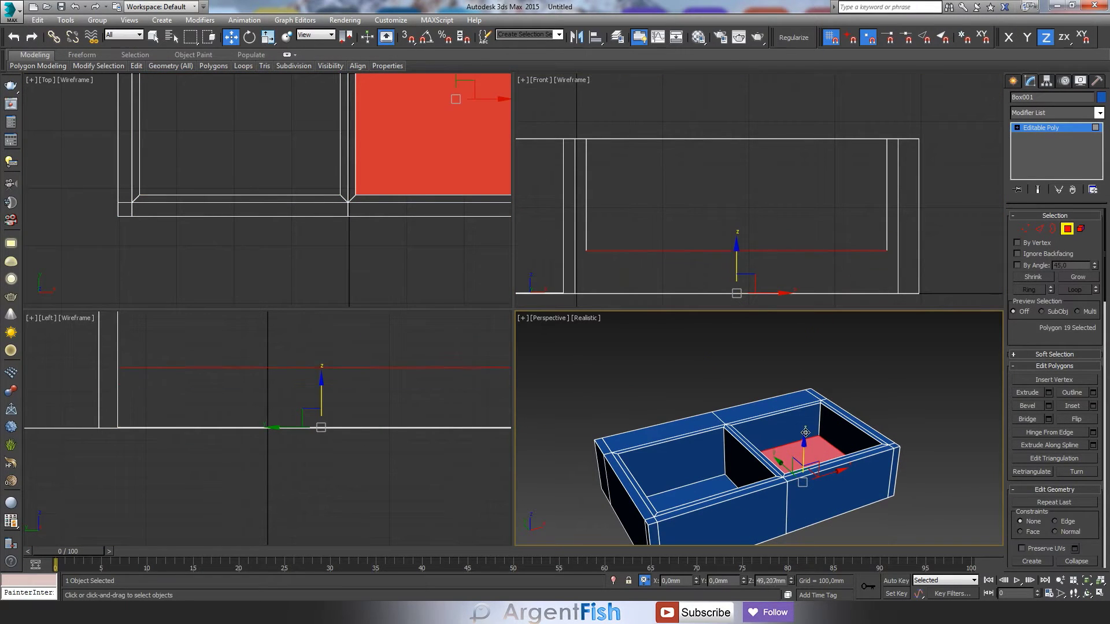
scroll(742, 180, "up", 4)
key("s")
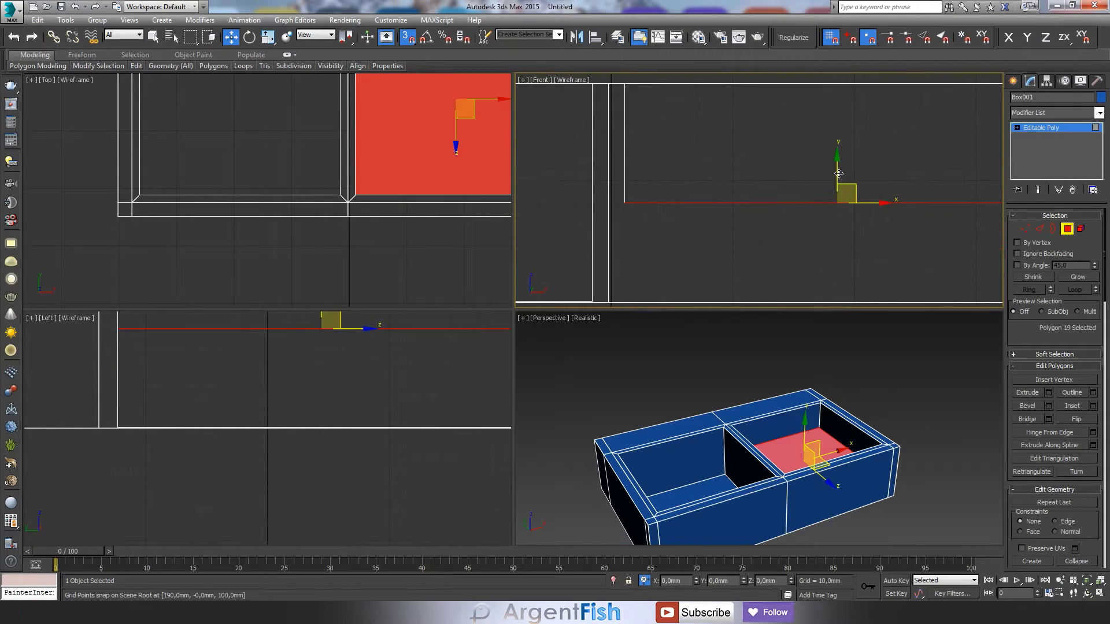
left_click_drag(837, 172, 831, 202)
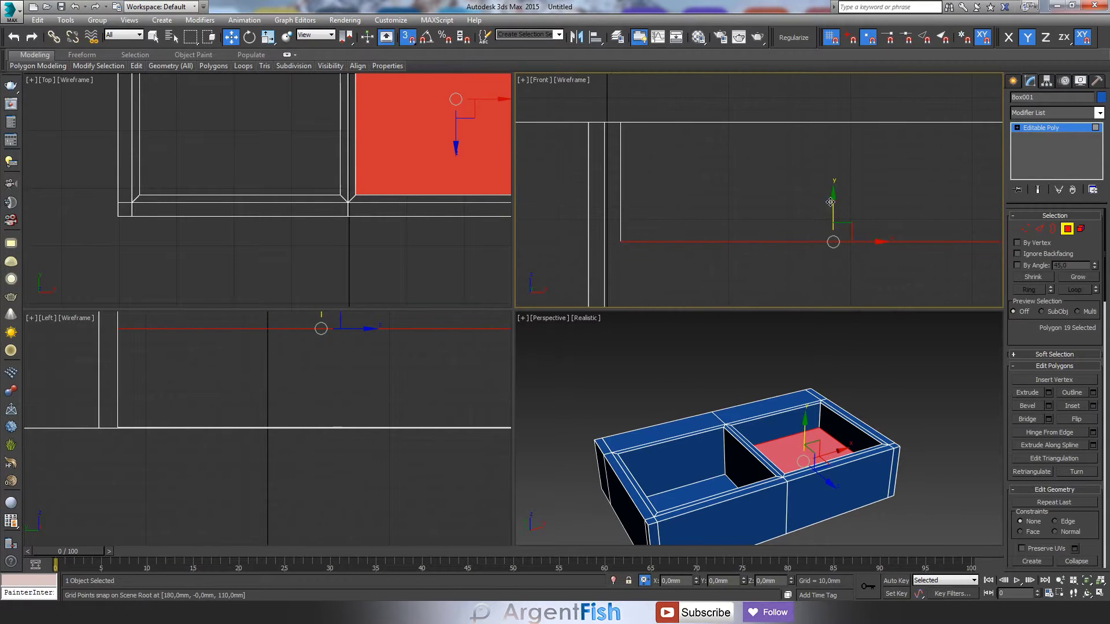
Delete the box's outer bottom and side faces and begin Target Weld on vertices.
mouse_move(757, 433)
middle_mouse_down("alt")
mouse_move(757, 370)
mouse_move(757, 432)
mouse_move(770, 408)
middle_mouse_up("alt")
left_click(751, 434)
key("Delete")
key("1")
key("w")
scroll(761, 428, "up", 5)
key("ctrl+w")
Target-weld the basin corner vertex and orbit to look down on the sink.
middle_click_drag(850, 455, 803, 502, "alt")
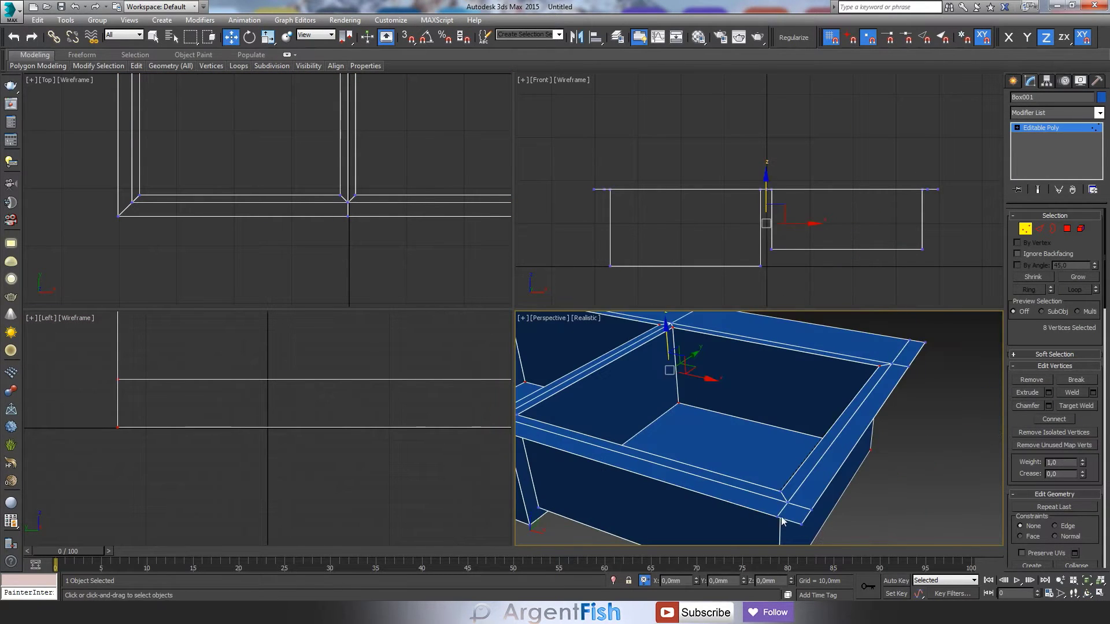
left_click(779, 498)
scroll(809, 480, "down", 5)
key("ctrl+r")
left_click_drag(840, 454, 798, 448)
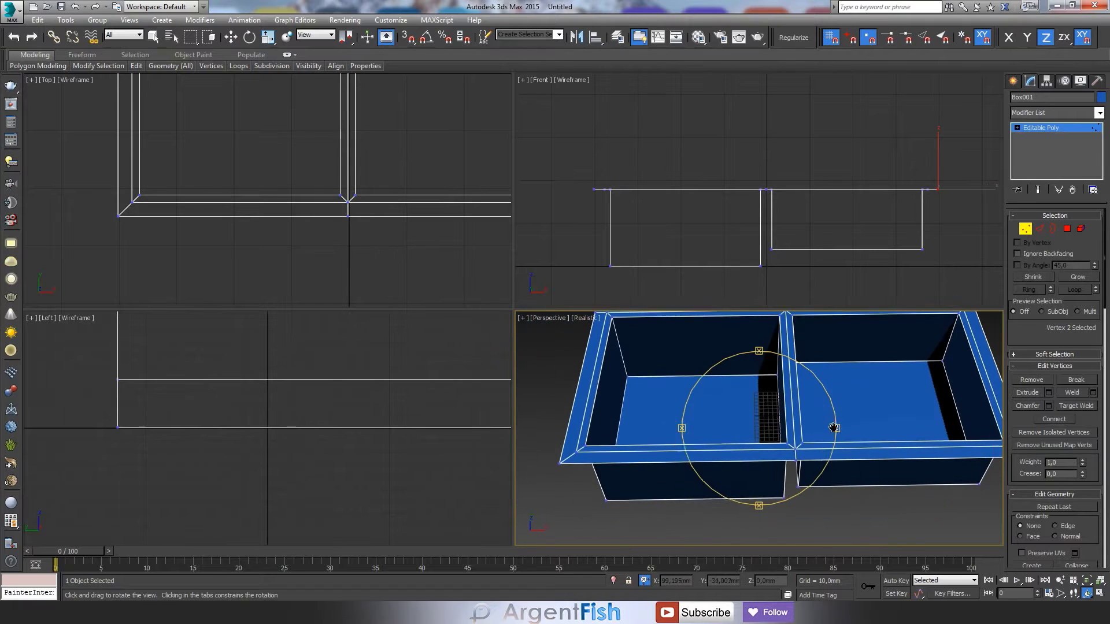
scroll(798, 448, "up", 5)
scroll(799, 448, "down", 3)
key("Escape")
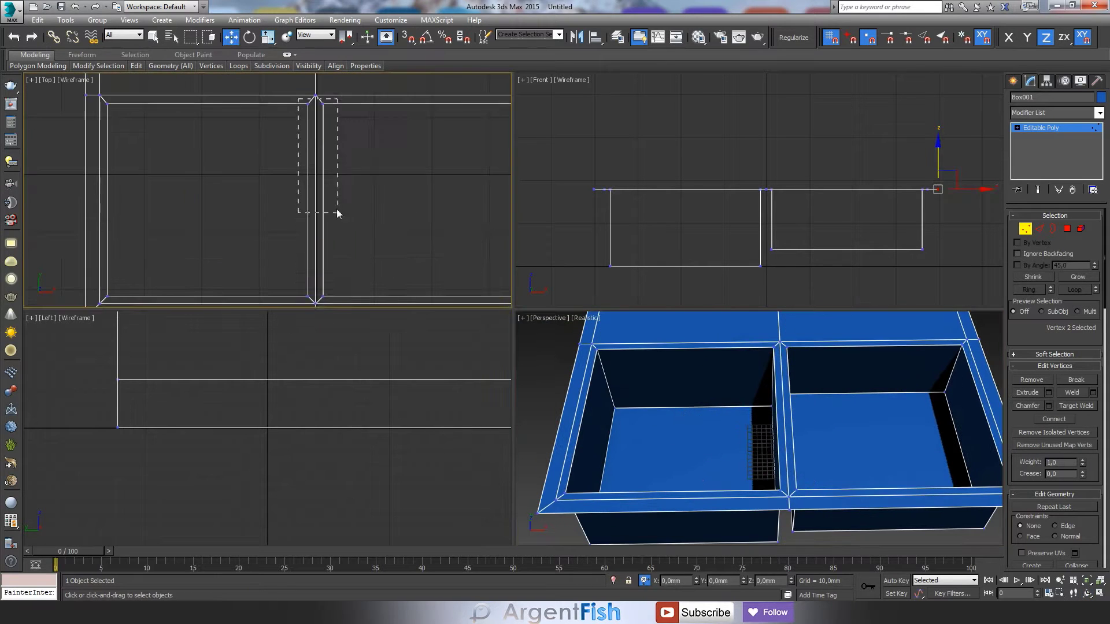
Review the double-basin outline in a maximised Top view, panning over to its right end.
key("alt+w")
key("r")
key("z")
left_click(694, 325)
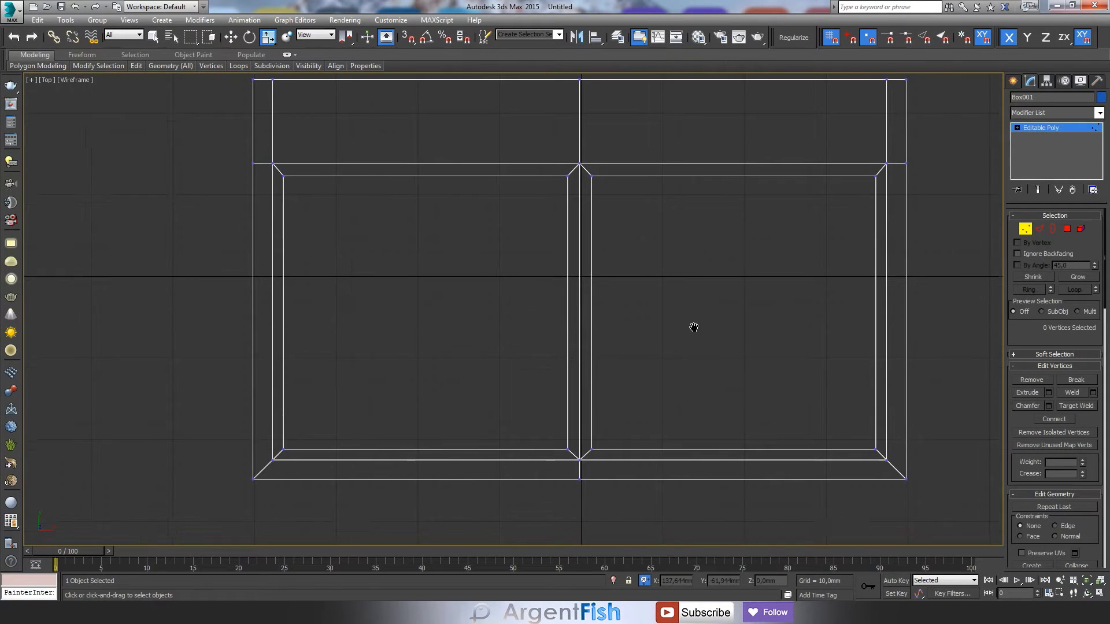
middle_click_drag(735, 361, 704, 416)
scroll(240, 181, "up", 2)
middle_click_drag(277, 181, 687, 304)
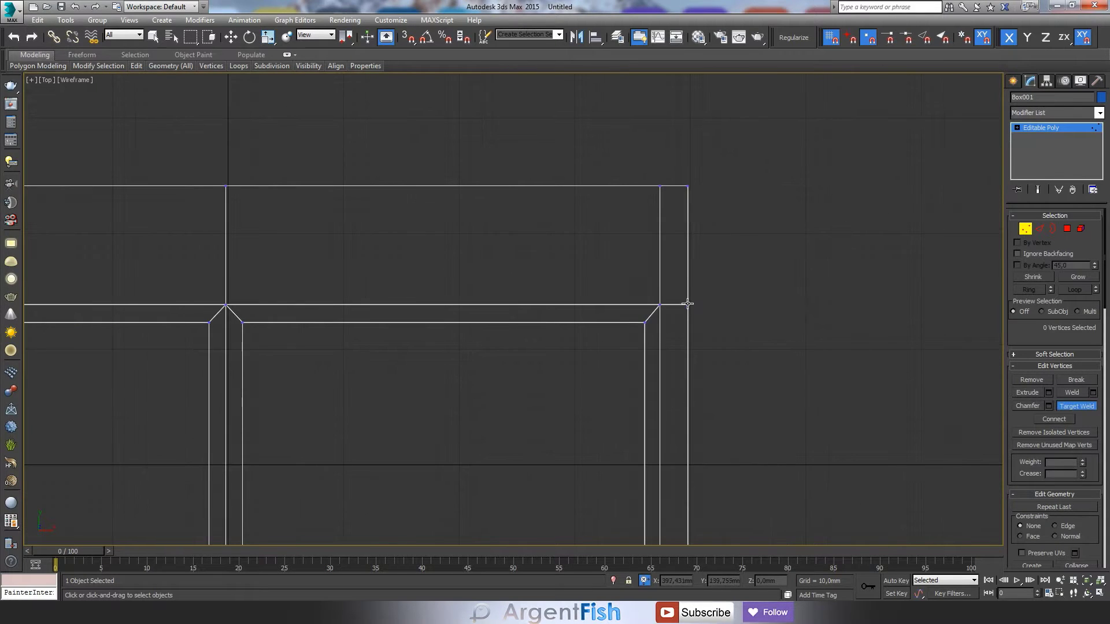
scroll(614, 385, "down", 6)
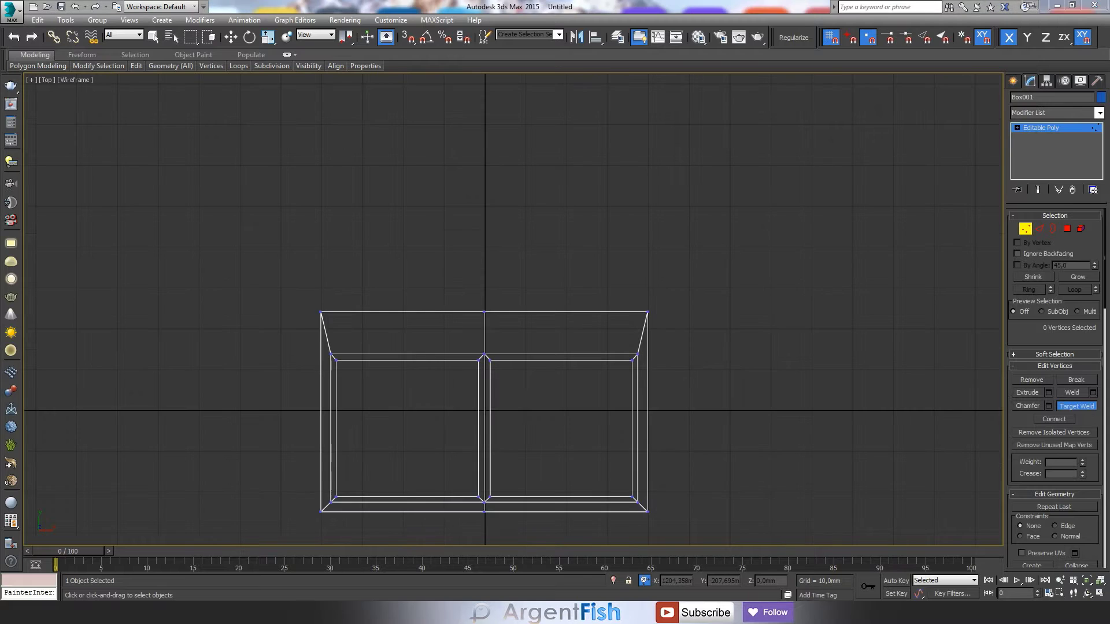
scroll(529, 296, "up", 3)
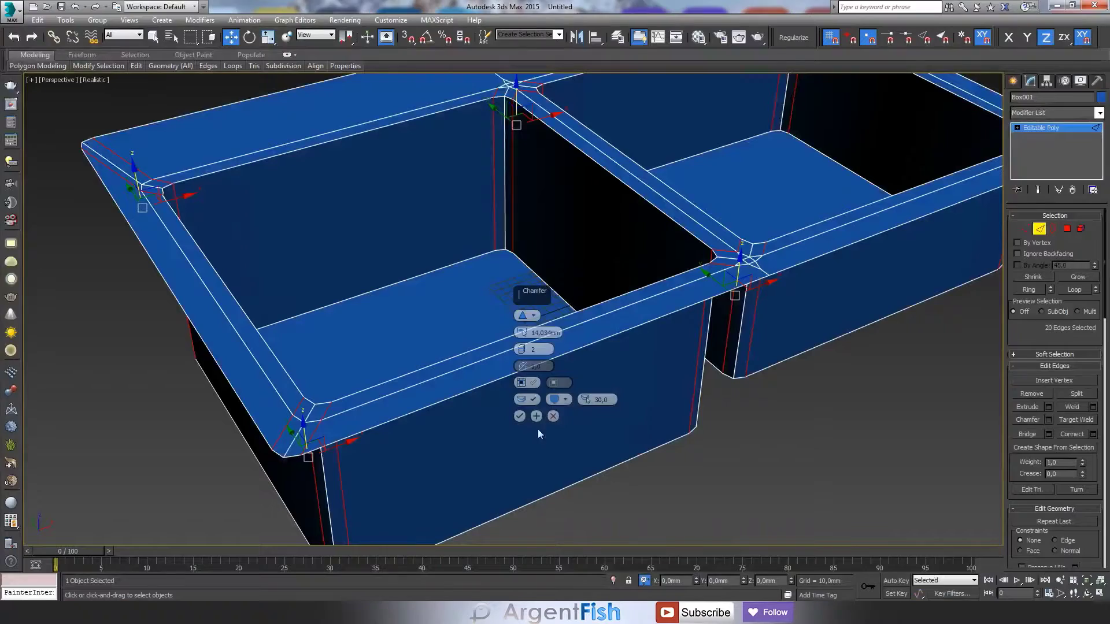
Chamfer the basins' vertical corner edges by about 8.9 mm with 2 segments.
left_click_drag(524, 333, 523, 363)
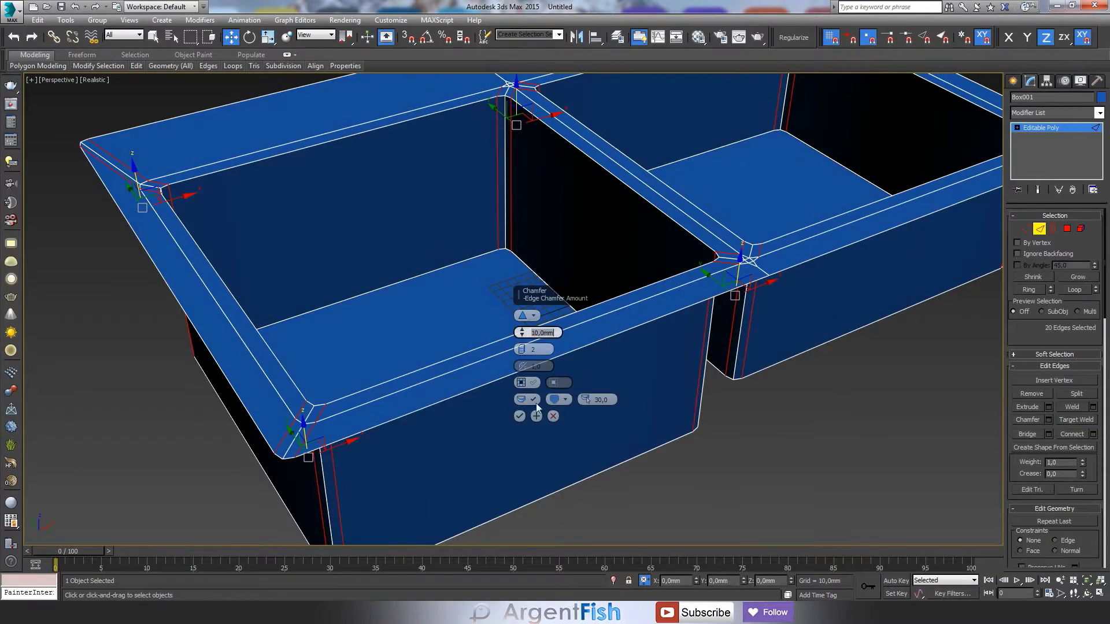
left_click(520, 416)
middle_click_drag(520, 416, 561, 344, "alt")
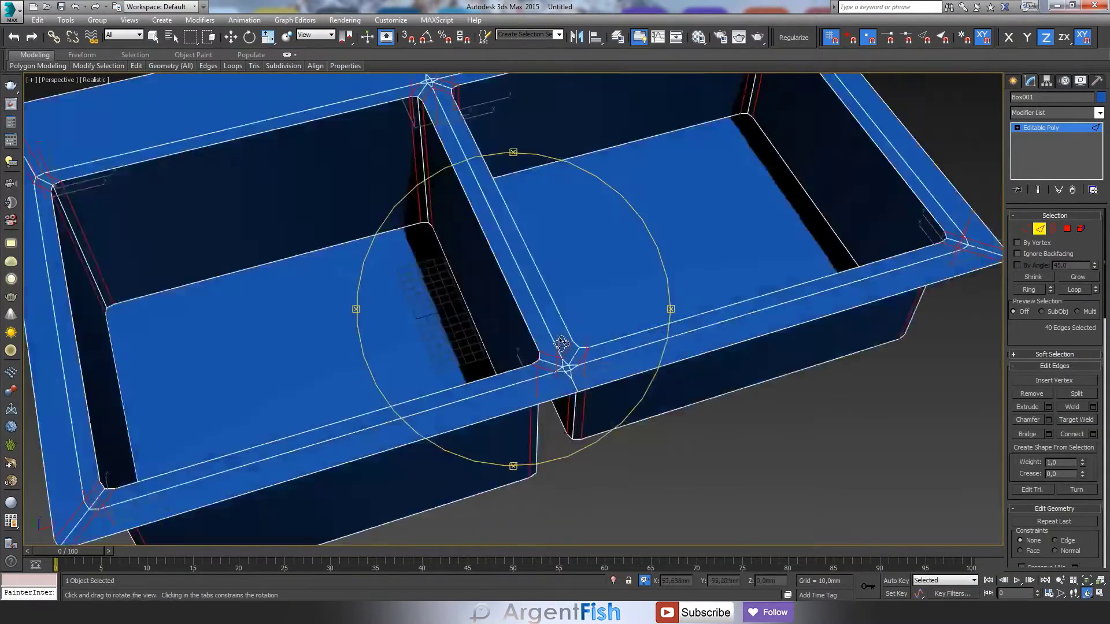
key("1")
key("w")
scroll(544, 341, "down", 2)
Cut new edges across the divider junction and scale its vertices flat and wide.
key("alt+c")
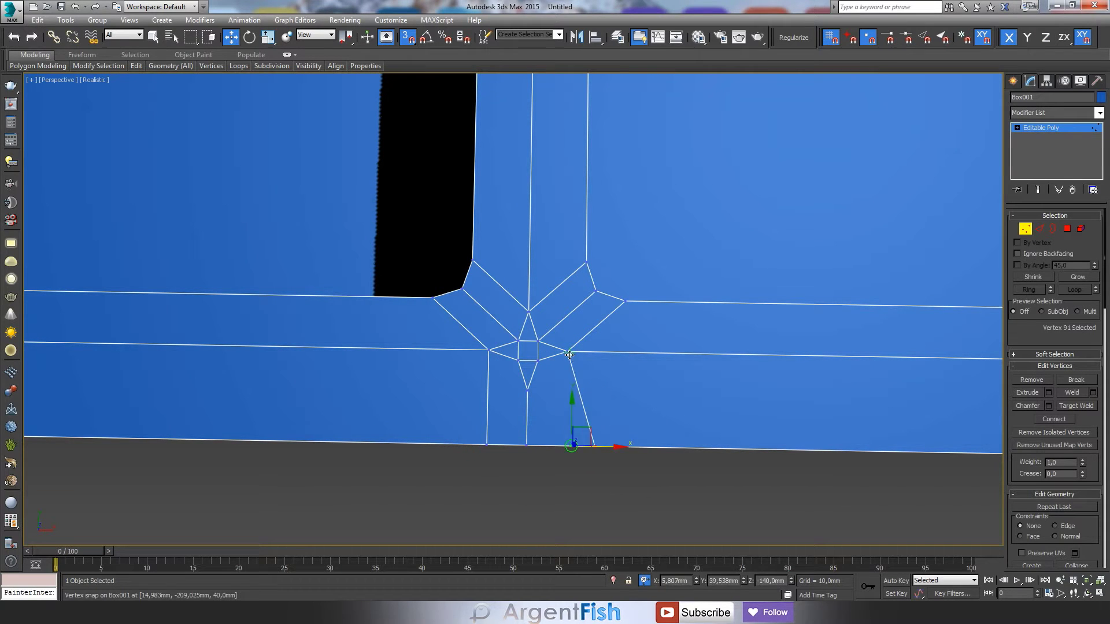
middle_click_drag(588, 394, 577, 379, "alt")
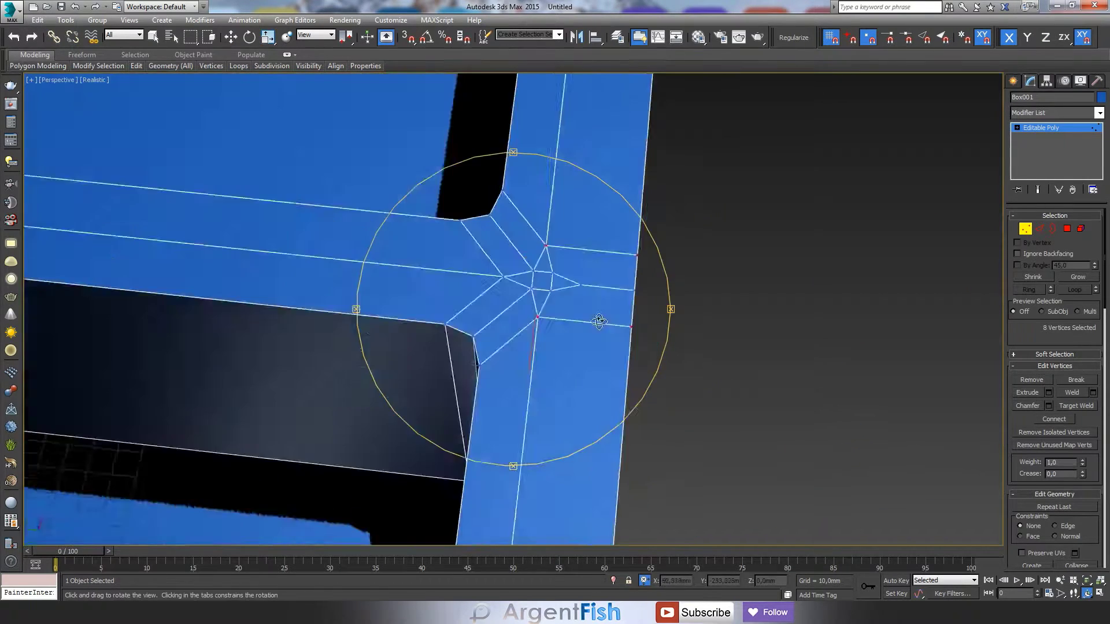
key("t")
left_click_drag(362, 446, 429, 310)
key("F3")
left_click_drag(755, 376, 503, 391)
left_click_drag(461, 337, 604, 322)
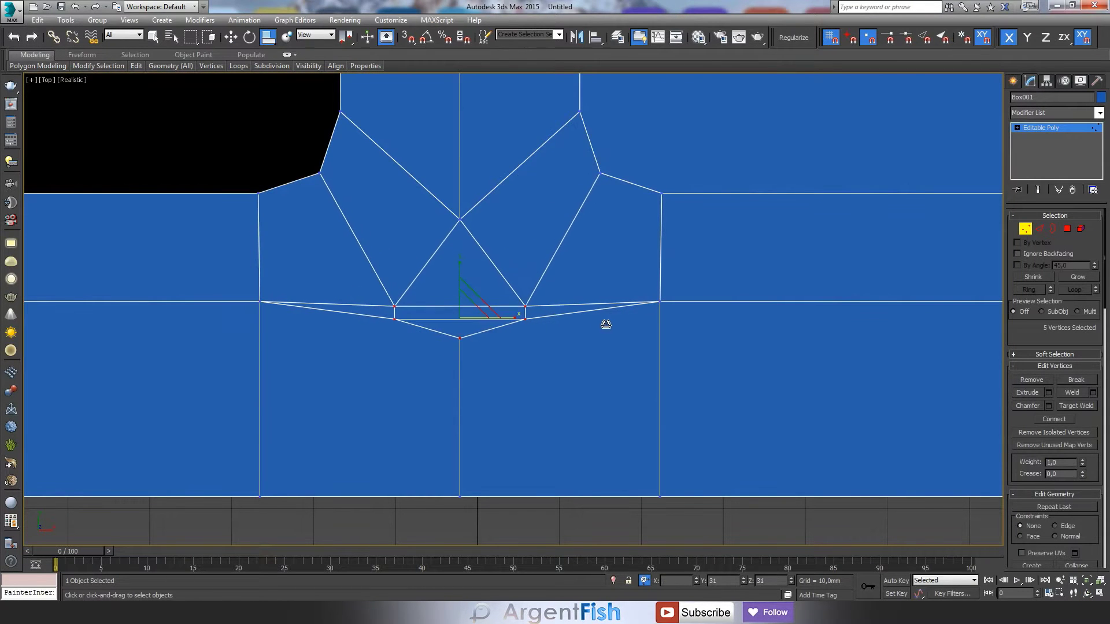
scroll(460, 349, "down", 2)
Pull the junction's bottom vertex down and weld the two upper junction vertices into one.
key("w")
key("2")
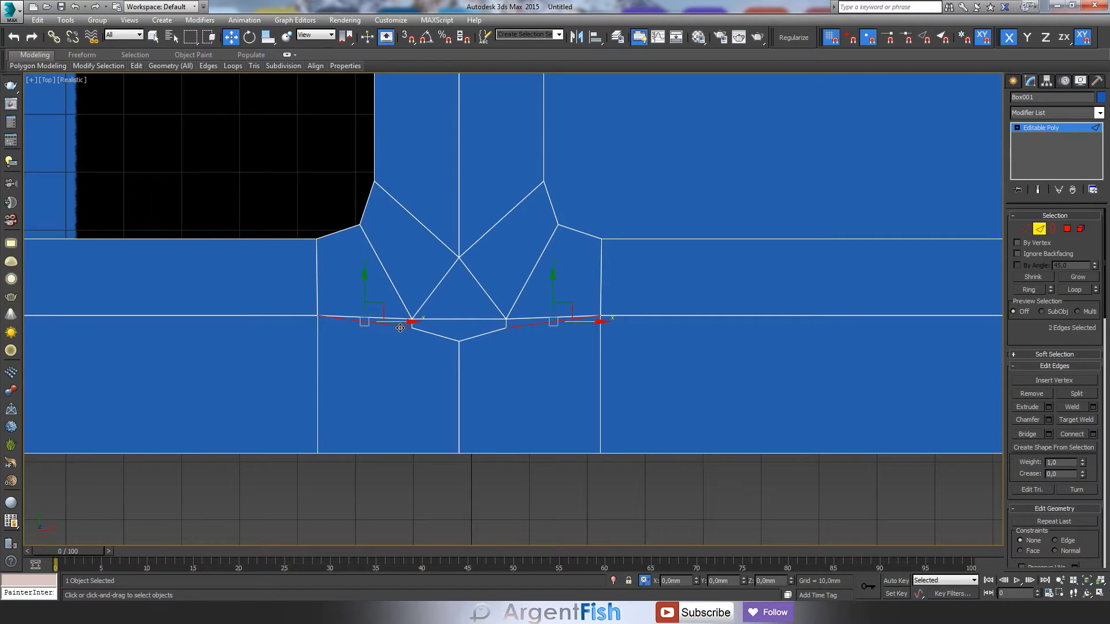
key("1")
left_click_drag(457, 317, 460, 317)
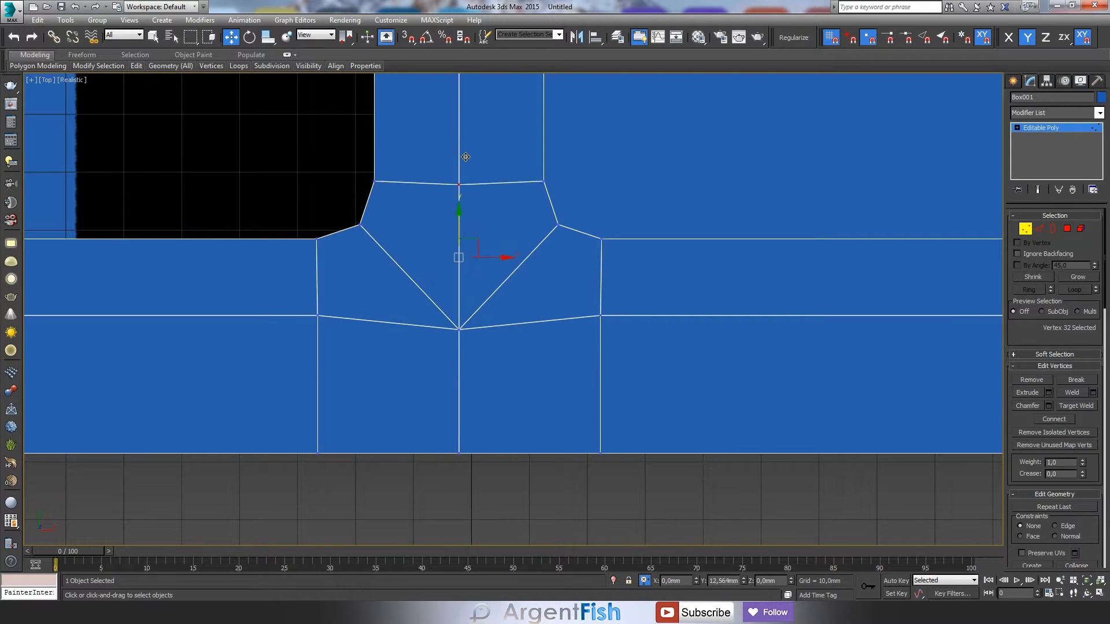
scroll(480, 405, "down", 2)
scroll(470, 295, "down", 2)
middle_click_drag(509, 342, 508, 520)
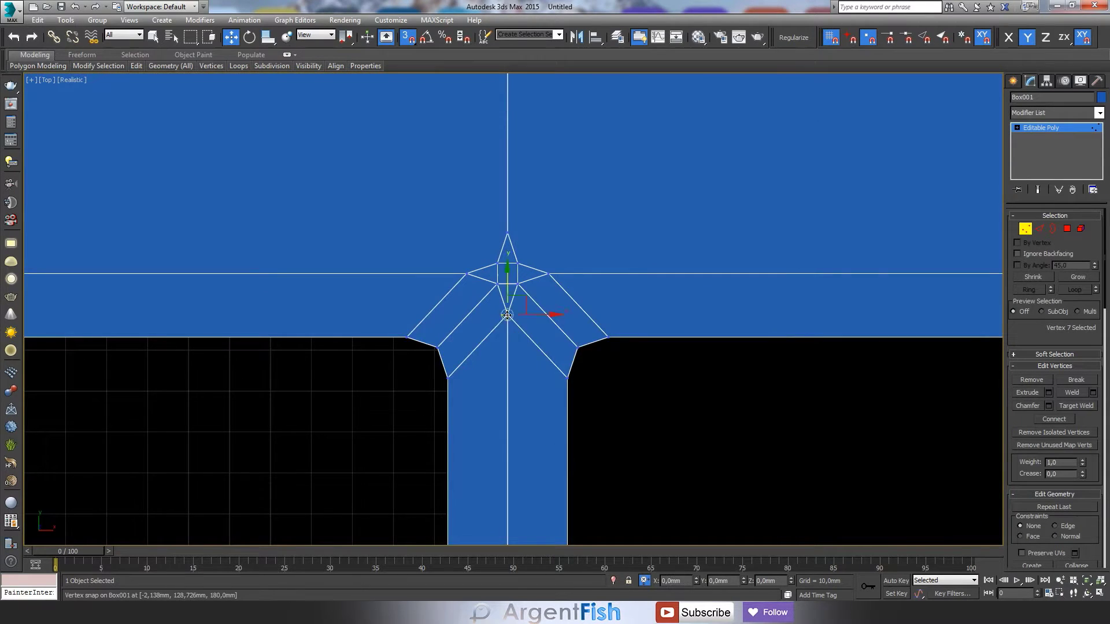
scroll(500, 280, "up", 3)
left_click(520, 355)
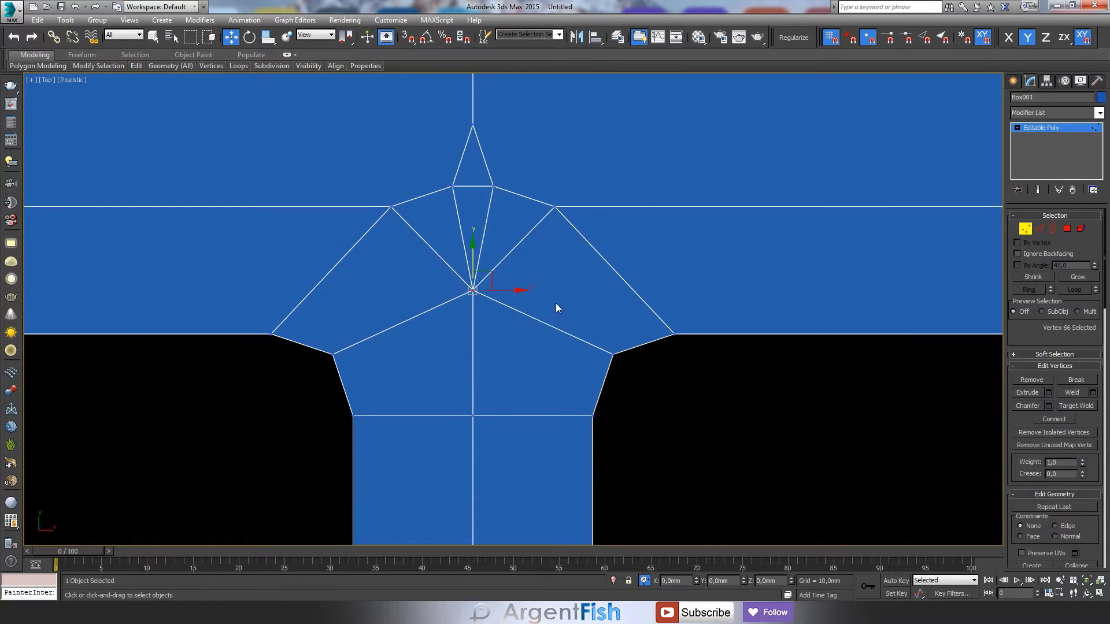
scroll(544, 259, "down", 2)
Connect the top and centre junction vertices with a new edge and scale them.
key("2")
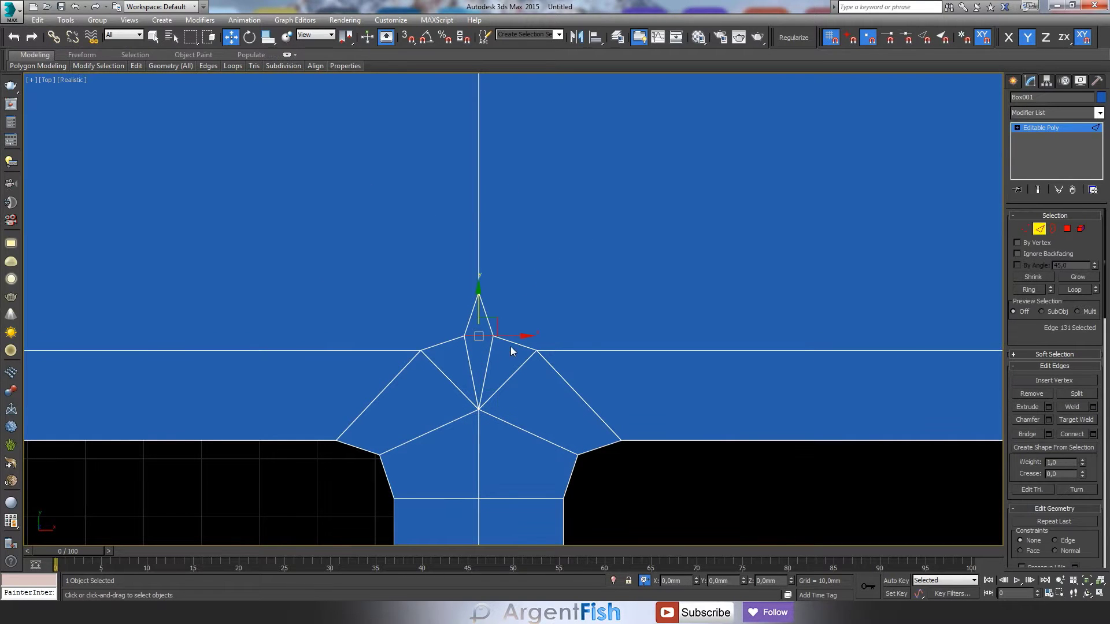
left_click(493, 345)
scroll(493, 345, "down", 3)
scroll(541, 283, "down", 1)
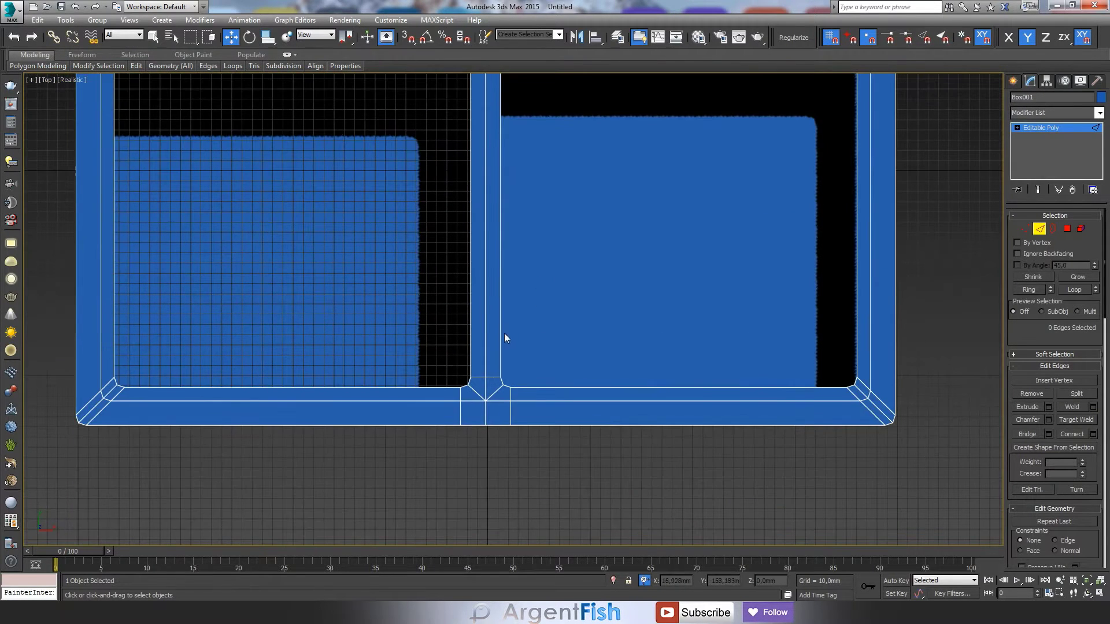
key("1")
scroll(533, 436, "up", 5)
left_click(534, 435, "ctrl")
key("ctrl+shift+e")
key("r")
scroll(598, 306, "down", 3)
scroll(578, 358, "down", 2)
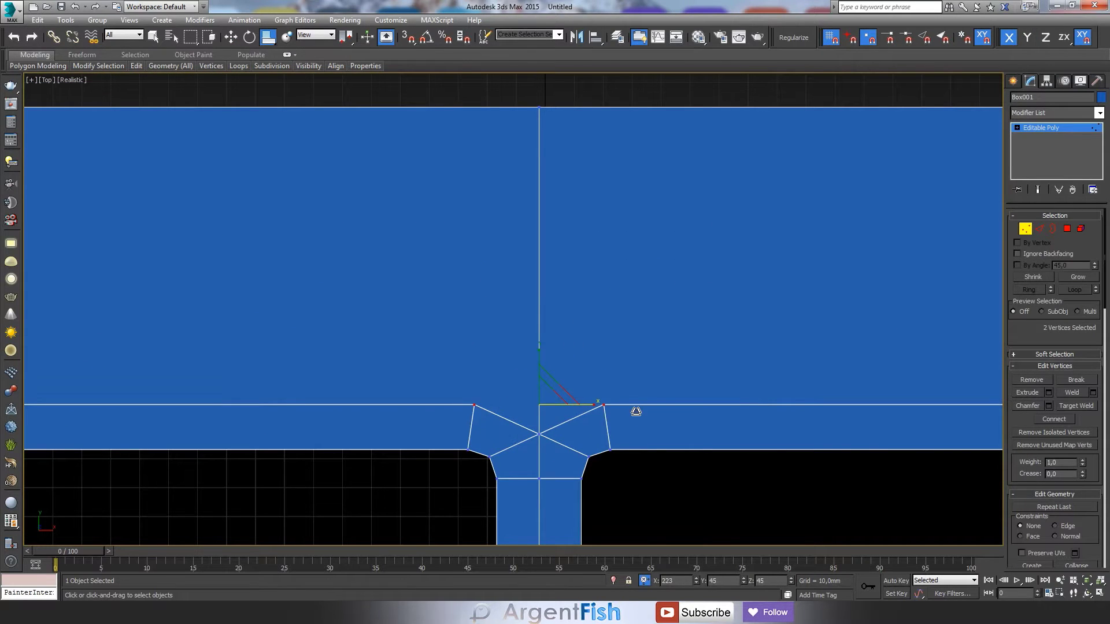
scroll(601, 176, "down", 3)
Frame both basin openings to check the reshaped divider junctions at edge level.
scroll(444, 345, "down", 2)
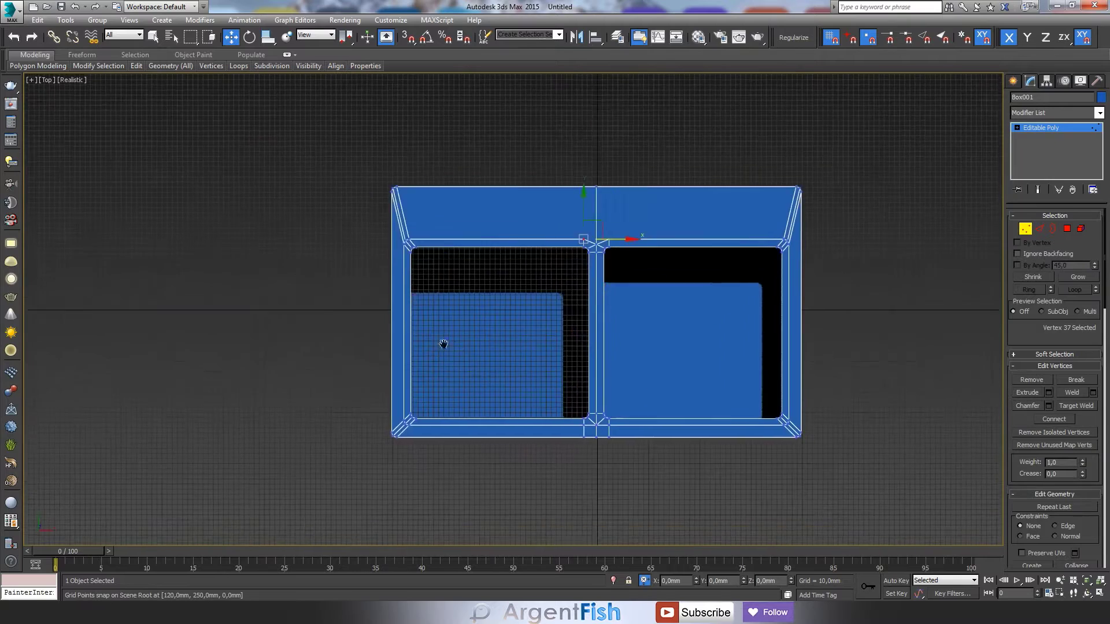
scroll(409, 280, "up", 4)
scroll(409, 279, "down", 3)
middle_click_drag(409, 279, 625, 291)
scroll(625, 291, "up", 2)
scroll(557, 330, "up", 5)
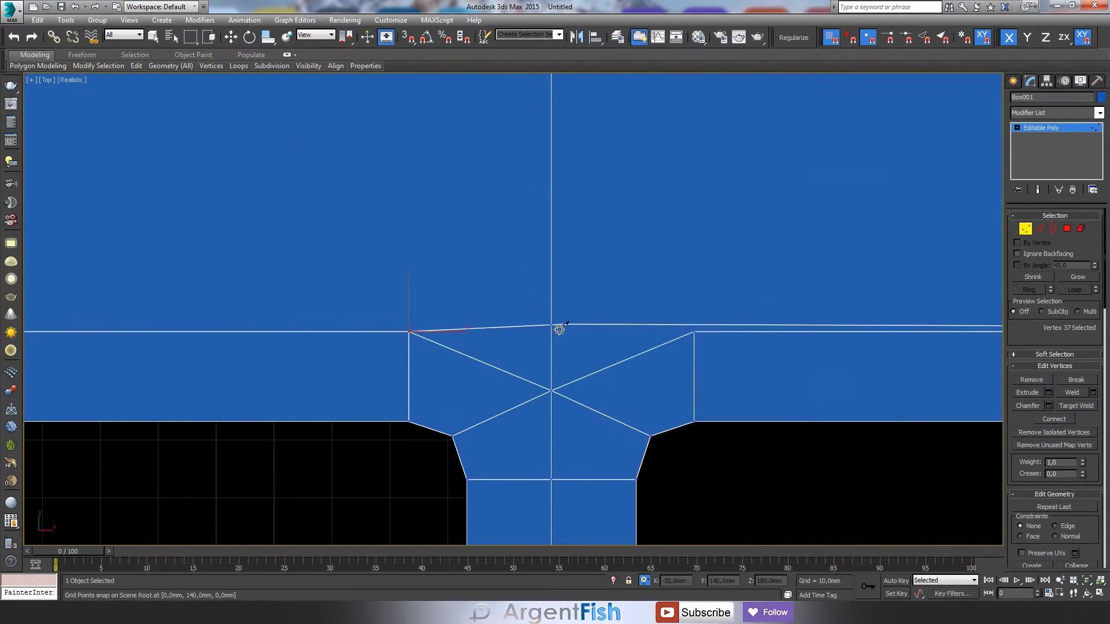
key("2")
scroll(563, 268, "down", 3)
scroll(468, 297, "down", 4)
scroll(480, 288, "up", 2)
scroll(514, 222, "down", 2)
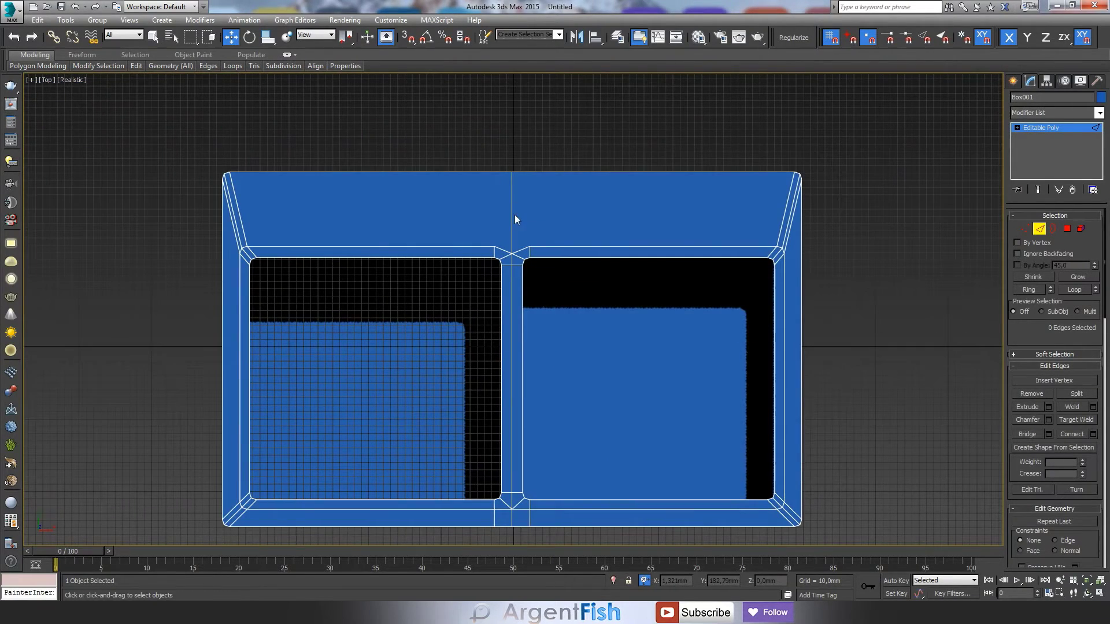
Select the ring of outer border edges and connect them with new edges across the rim.
left_click(513, 206)
key("alt+r")
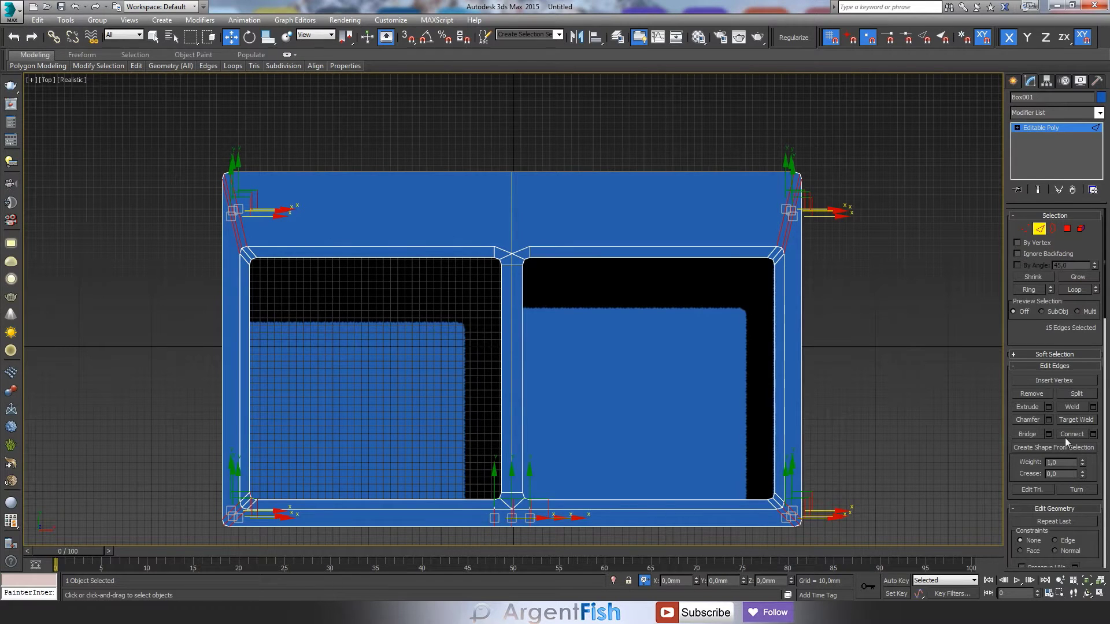
left_click(1065, 438, "shift")
key("ctrl+x")
scroll(506, 315, "up", 2)
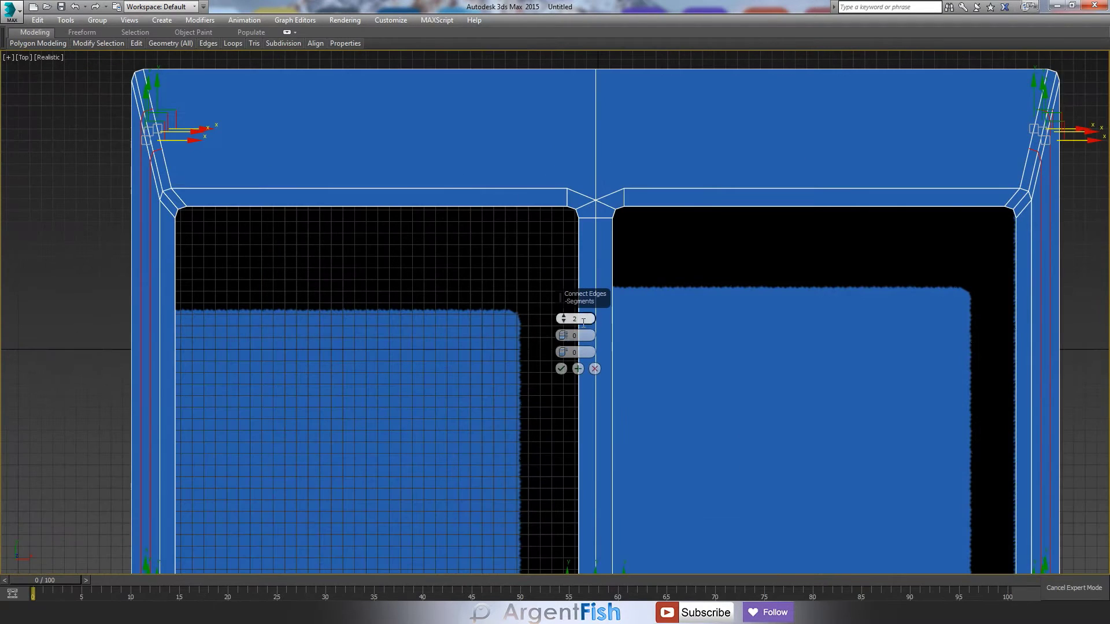
left_click(561, 368)
scroll(522, 344, "down", 3)
scroll(766, 451, "up", 3)
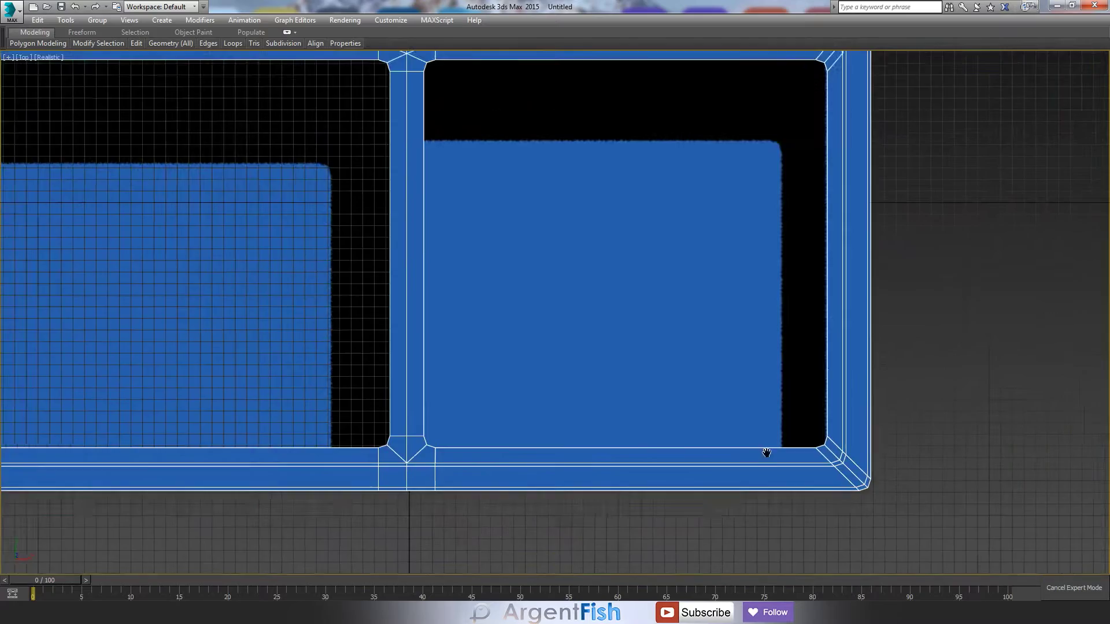
key("alt+w")
key("alt+w")
middle_click_drag(850, 463, 576, 328, "alt")
Select the right basin's back wall and floor faces.
key("4")
left_click(689, 368)
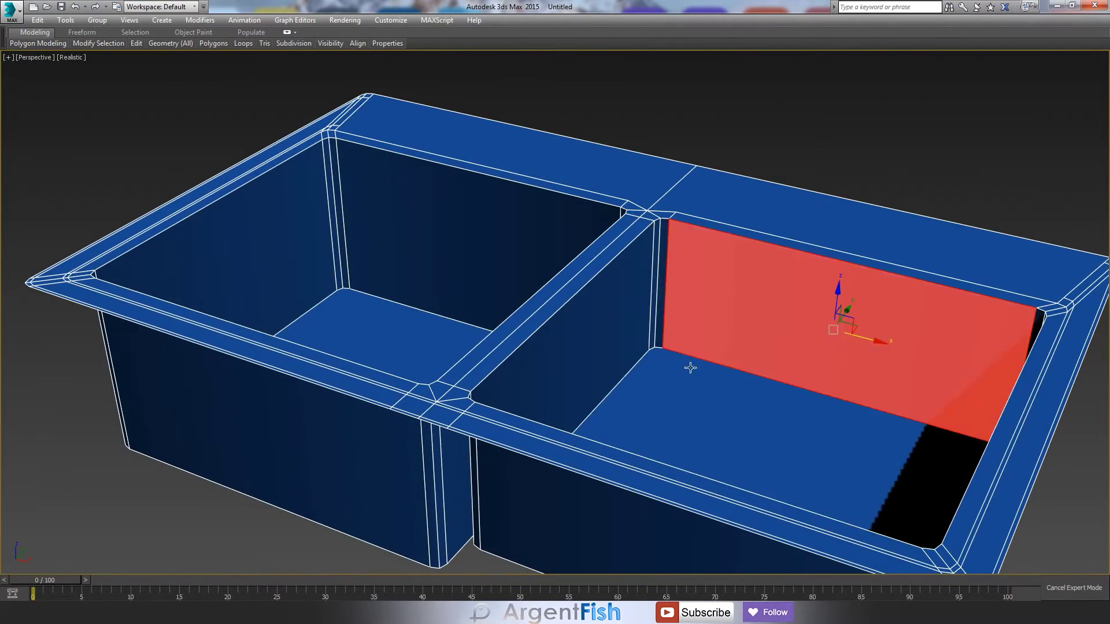
left_click(723, 474)
scroll(550, 253, "up", 2)
scroll(550, 253, "down", 3)
middle_click_drag(510, 310, 649, 347, "alt")
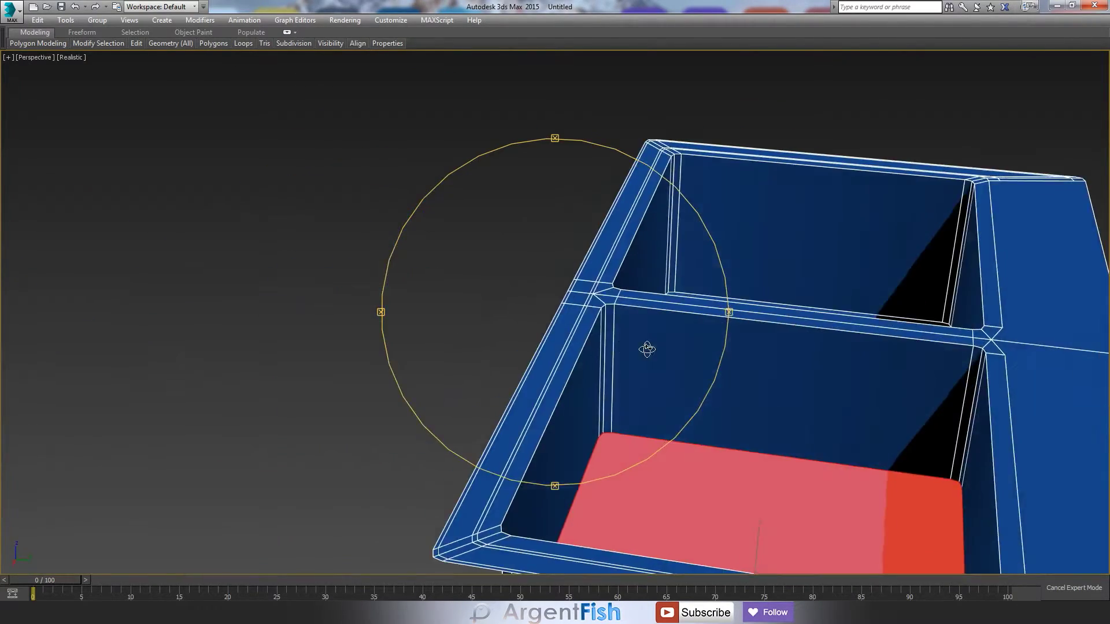
scroll(575, 371, "up", 4)
scroll(573, 347, "up", 3)
Add the rim face loop and both back inner walls to the basin polygon selection.
key("1")
left_click(527, 244)
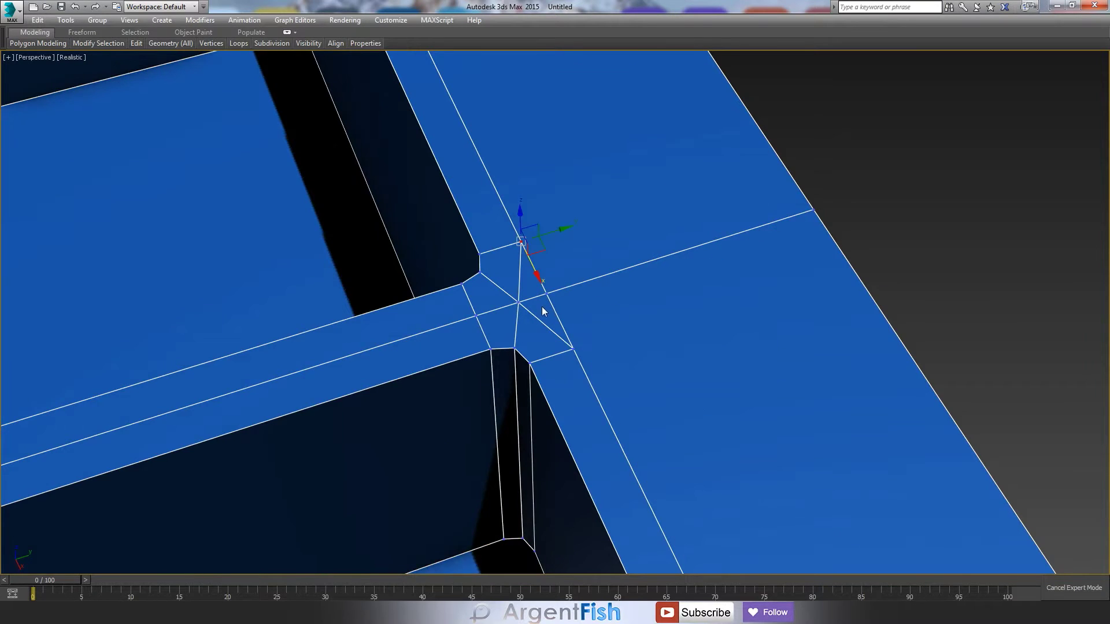
key("ctrl+4")
left_click(547, 327, "shift")
scroll(547, 282, "down", 5)
middle_click_drag(548, 281, 548, 281, "alt")
scroll(548, 281, "up", 2)
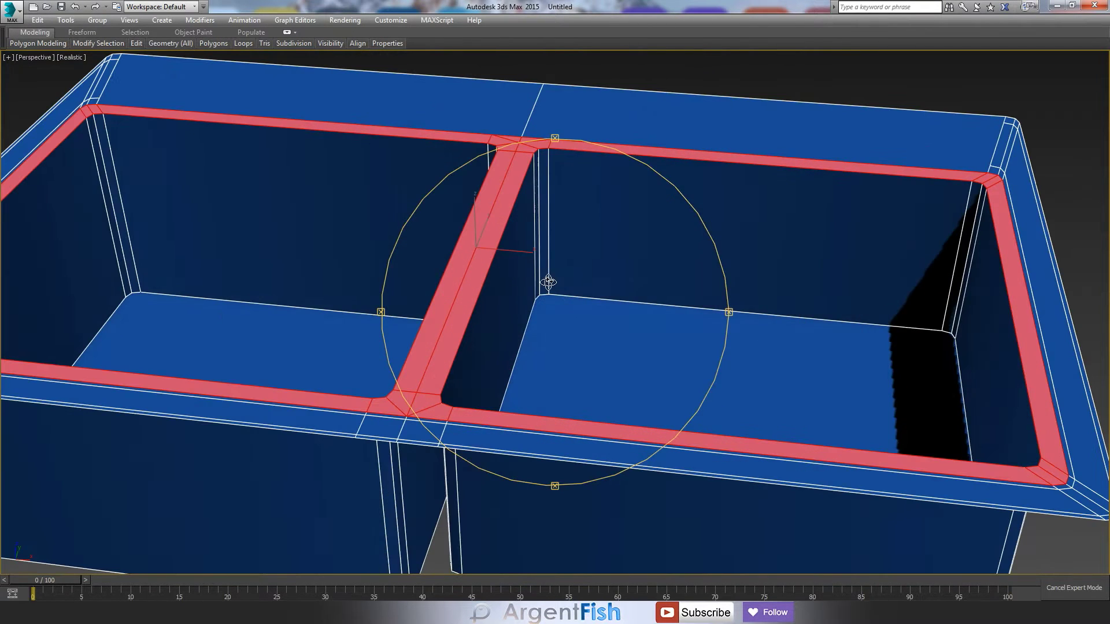
scroll(548, 282, "down", 3)
left_click(517, 238, "ctrl")
left_click(482, 219, "ctrl")
middle_click_drag(487, 218, 549, 303, "alt")
scroll(501, 275, "up", 5)
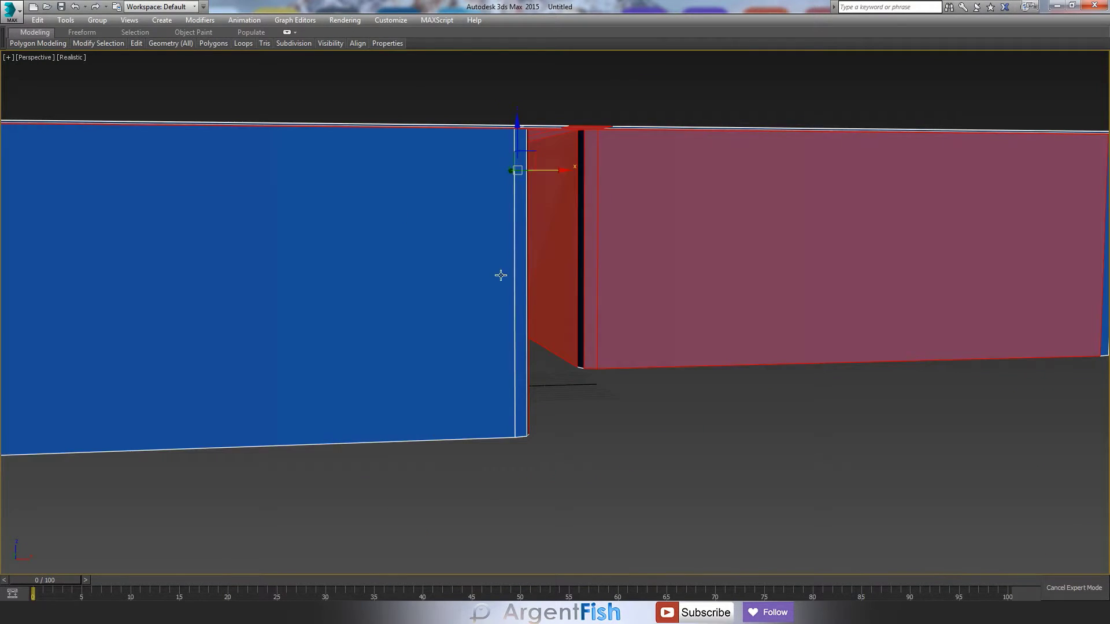
scroll(501, 275, "down", 5)
middle_click_drag(416, 300, 749, 263, "alt")
scroll(750, 263, "up", 2)
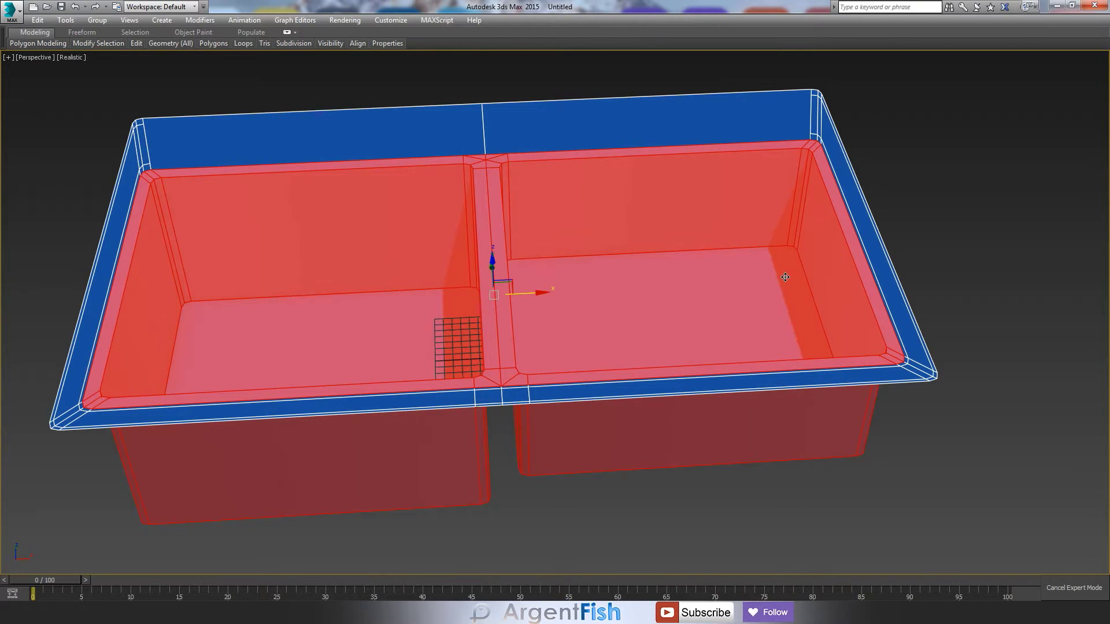
Extrude the inner basin polygons down about -7.5 mm, leaving a step below the rim.
key("shift+e")
left_click_drag(581, 335, 553, 340)
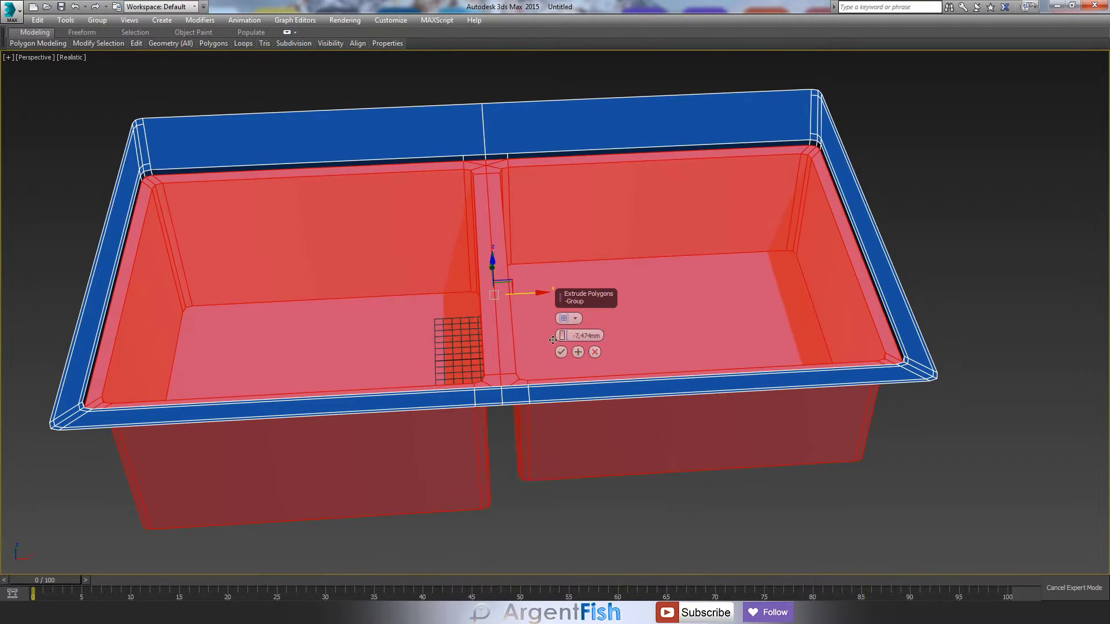
left_click(561, 352)
middle_click_drag(561, 352, 486, 310, "alt")
scroll(635, 173, "up", 5)
mouse_move(635, 173)
middle_mouse_down("alt")
mouse_move(643, 398)
mouse_move(565, 335)
middle_mouse_up("alt")
Switch to Top view and begin a cut at the rim edge.
key("t")
scroll(585, 276, "down", 2)
key("alt+c")
left_click(121, 264)
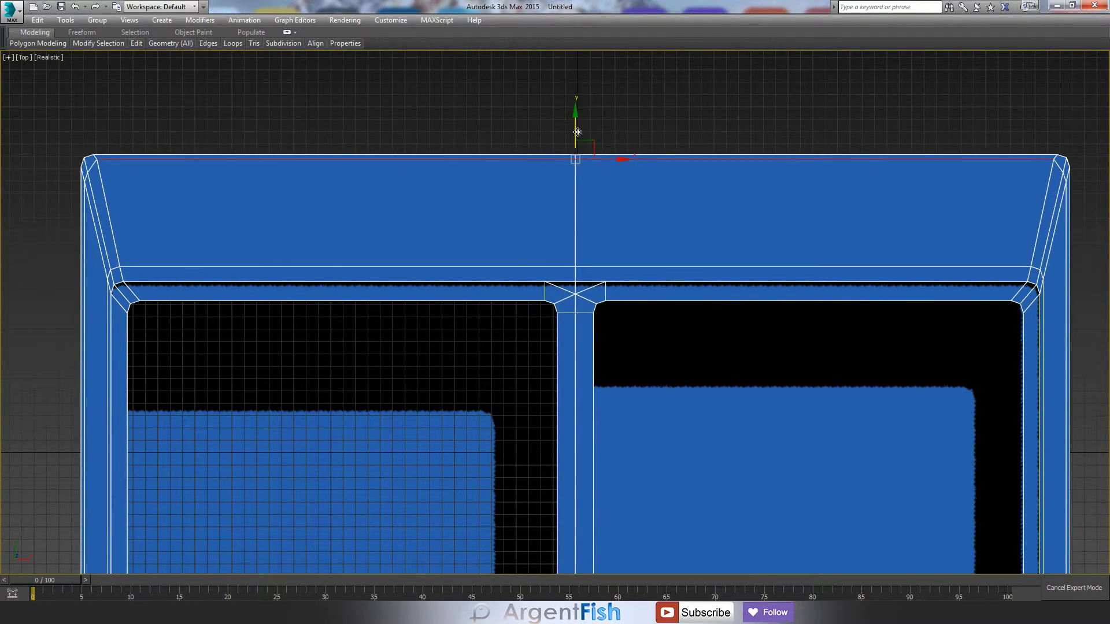
Restore the full interface and set the Y position to 100,0.
key("ctrl+x")
left_click(744, 580)
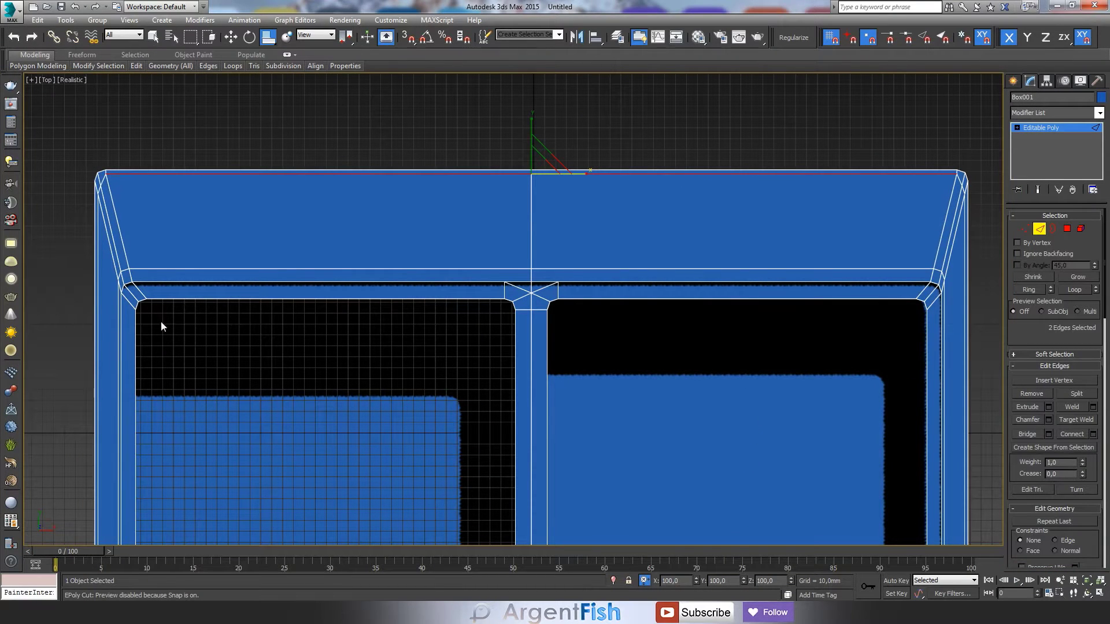
key("1")
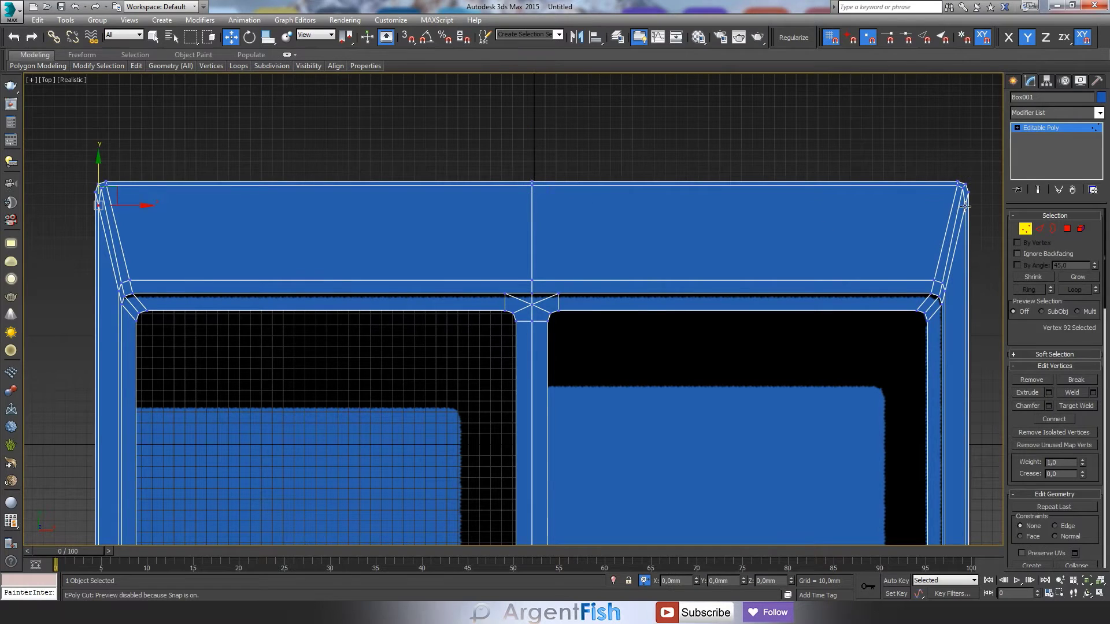
Connect the four back-rim edges above the divider, then scale and move the new edges.
middle_click_drag(533, 166, 664, 219)
key("2")
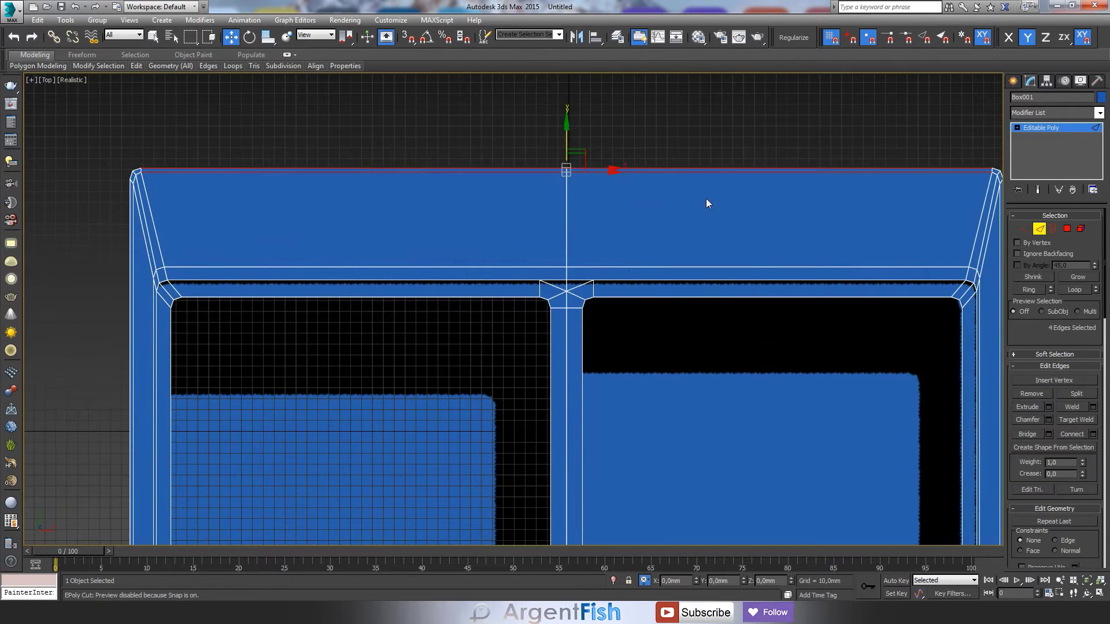
key("ctrl+shift+e")
left_click(519, 366)
key("r")
key("1")
key("w")
scroll(578, 293, "up", 3)
scroll(578, 292, "down", 4)
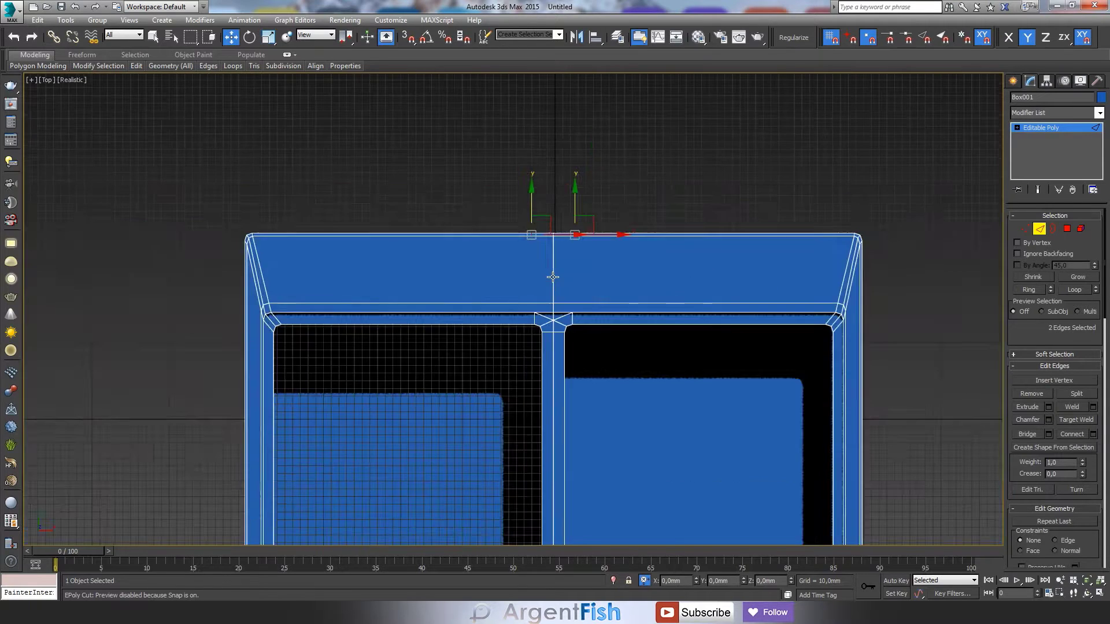
scroll(527, 345, "up", 5)
Finish the cut across the rim and add an edge between the rim edges above the divider.
left_click(600, 338)
key("s")
middle_click_drag(617, 280, 587, 262)
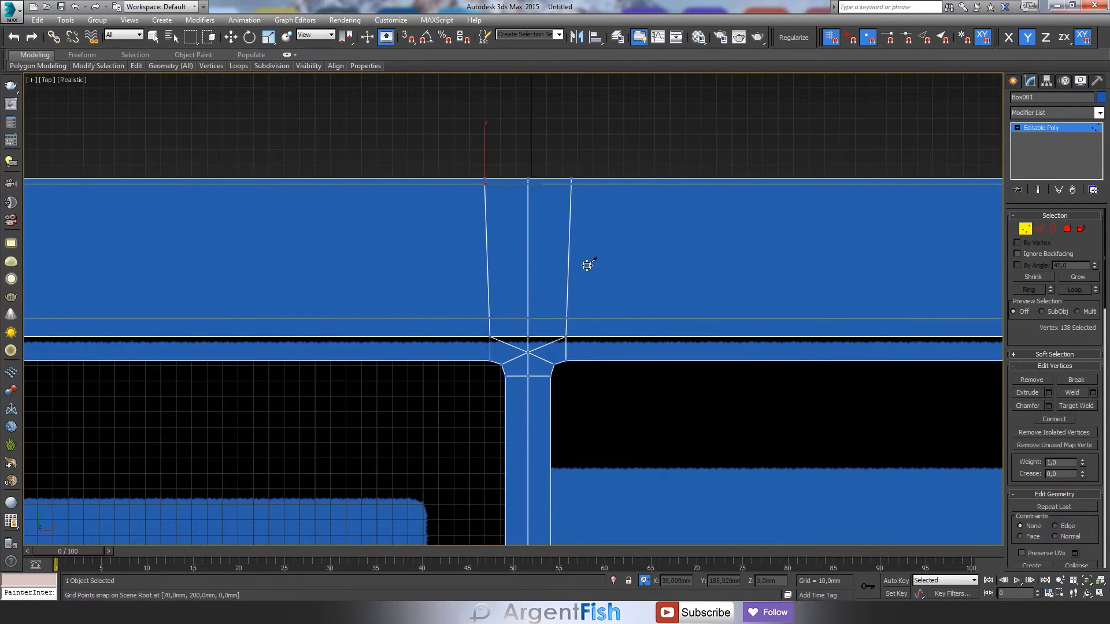
key("2")
key("w")
Inset the four rim polygons into an octagon and scale it down evenly.
key("4")
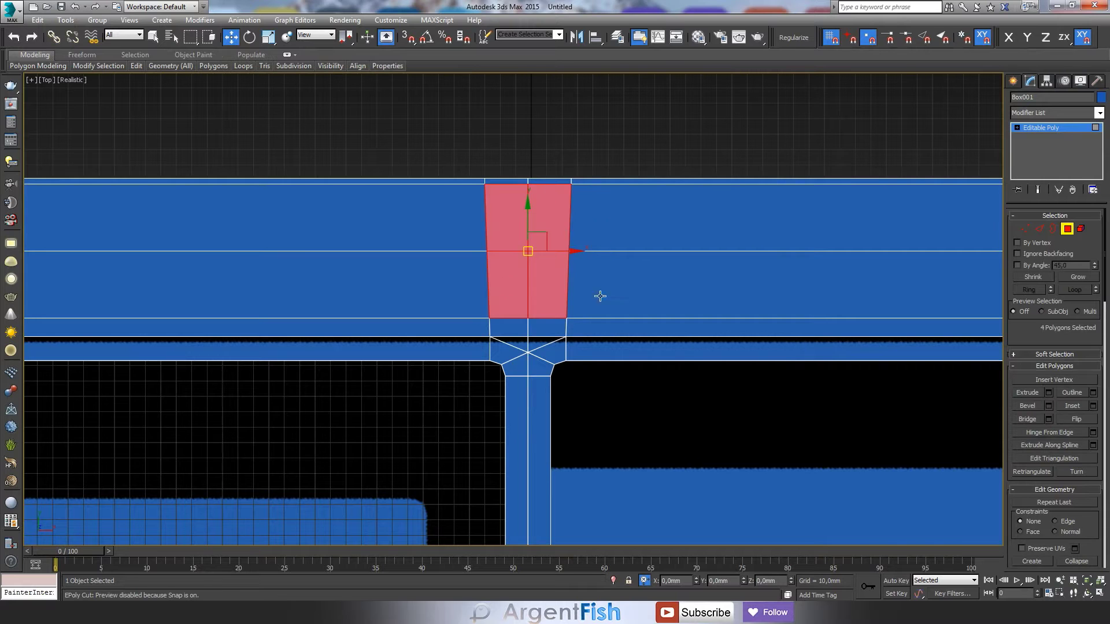
mouse_move(514, 259)
left_mouse_down()
mouse_move(528, 247)
mouse_move(543, 265)
left_mouse_up()
key("r")
key("F5")
key("F8")
scroll(540, 248, "up", 3)
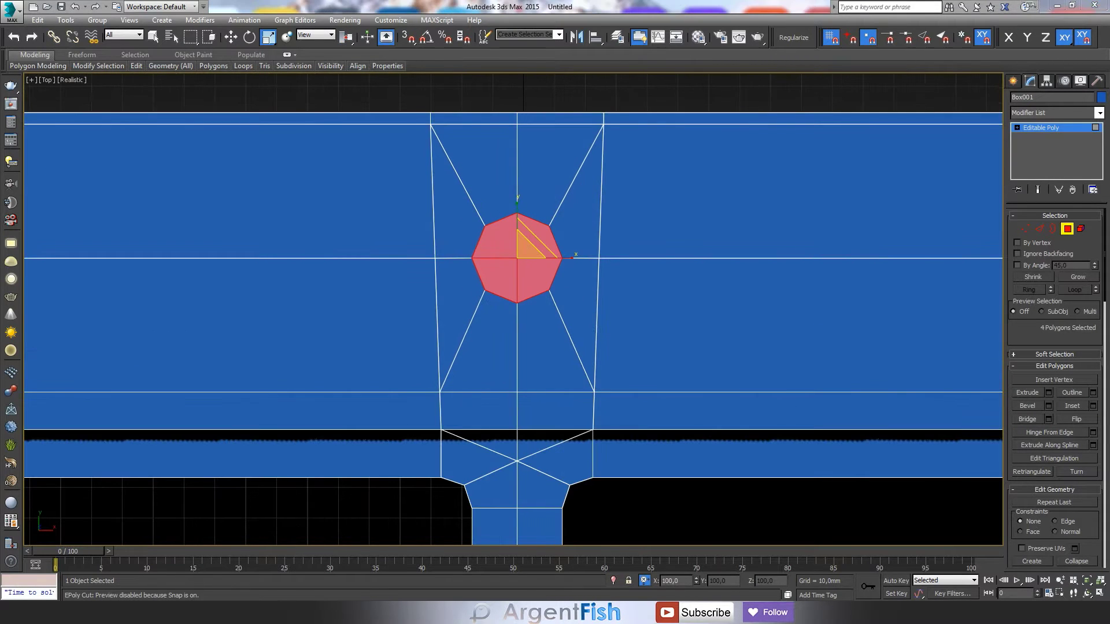
left_click(1052, 5)
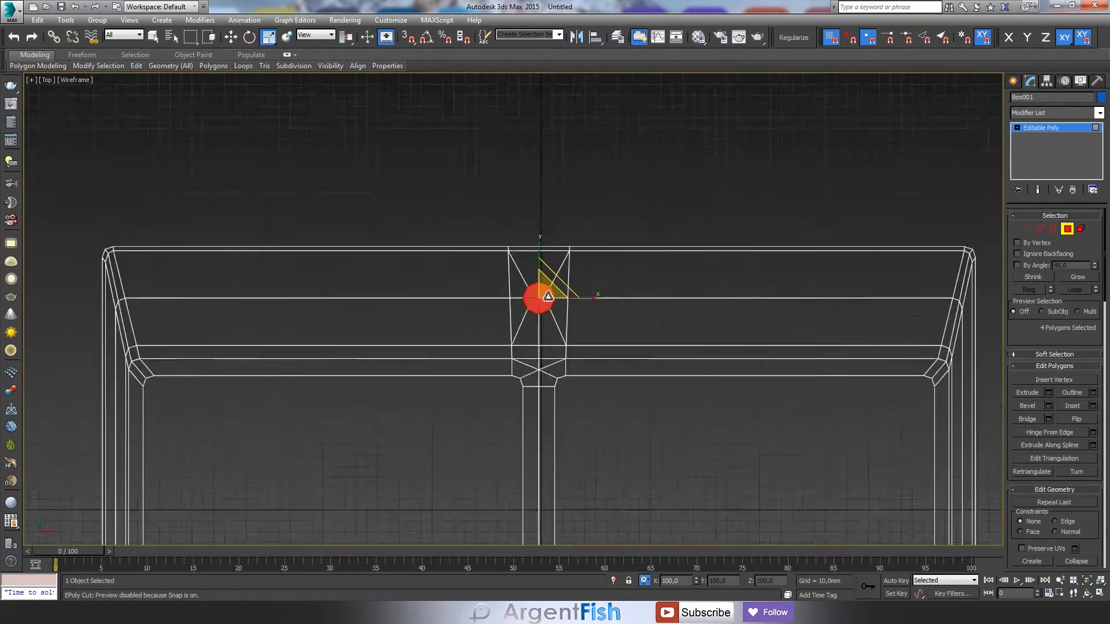
key("z")
scroll(548, 298, "down", 5)
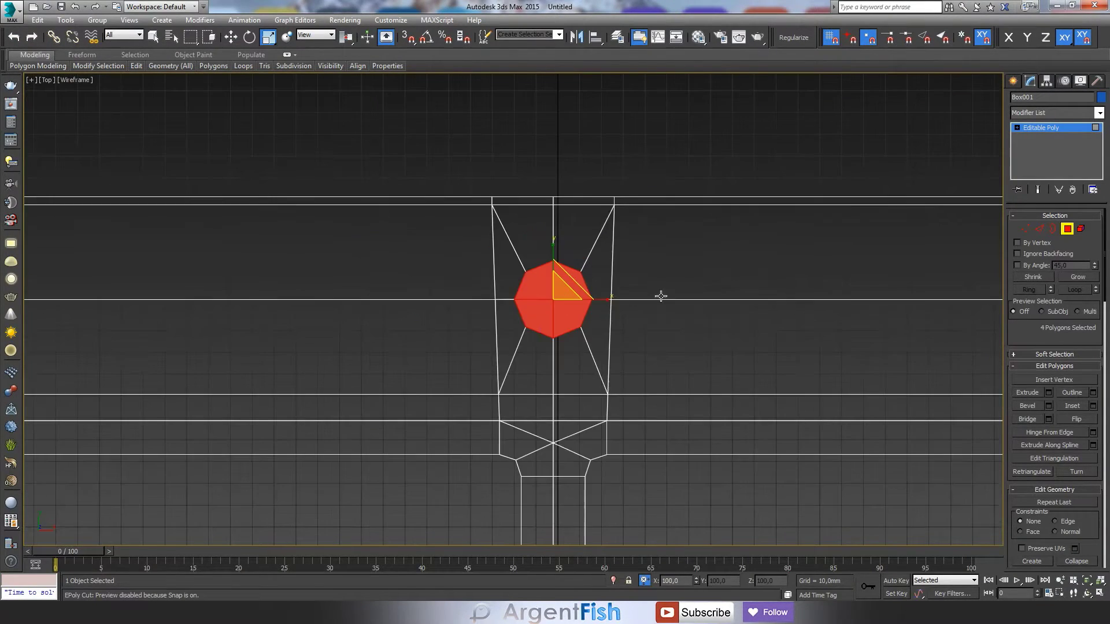
Delete the octagon faces to open the faucet hole, then view it in maximised shaded Perspective.
key("w")
left_click(545, 287)
key("ctrl+d")
key("alt+w")
key("F3")
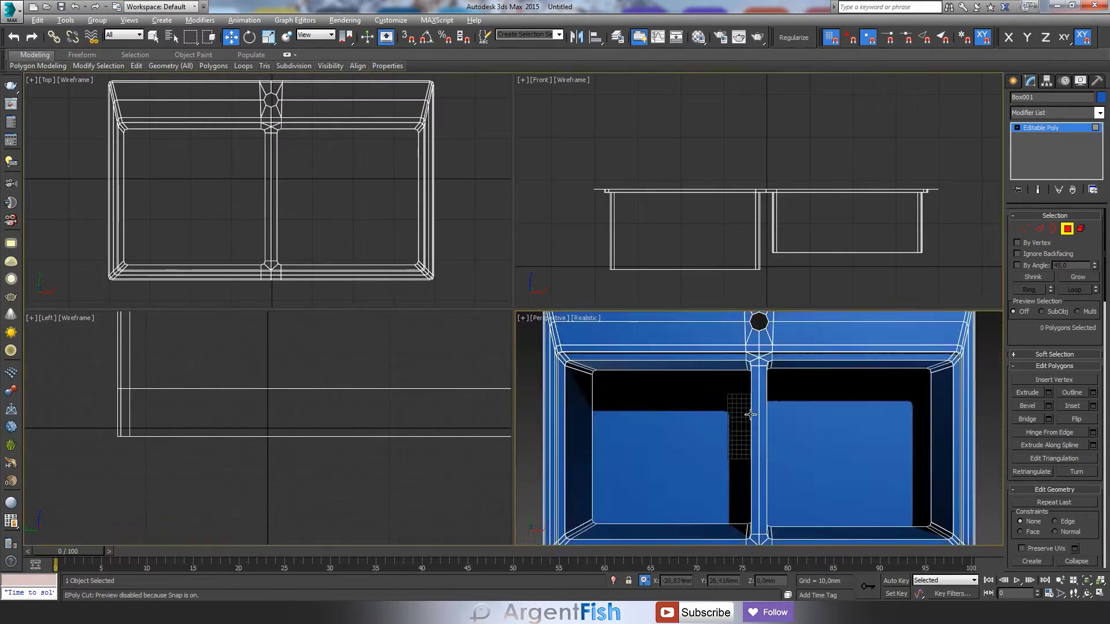
key("alt+w")
key("ctrl+x")
mouse_move(644, 329)
middle_mouse_down("alt")
mouse_move(763, 218)
mouse_move(443, 343)
mouse_move(499, 193)
middle_mouse_up("alt")
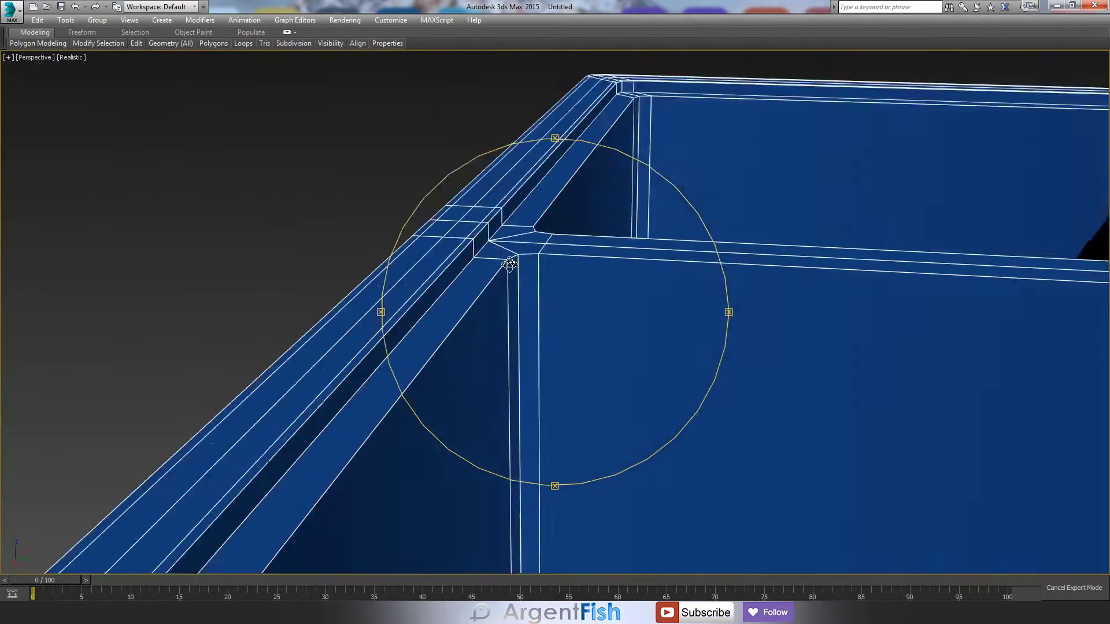
Connect the trough edges with two new edges.
scroll(499, 194, "up", 5)
key("2")
key("ctrl+shift+e")
left_click(569, 371)
mouse_move(568, 371)
middle_mouse_down("alt")
mouse_move(577, 389)
mouse_move(518, 377)
middle_mouse_up("alt")
scroll(649, 344, "up", 5)
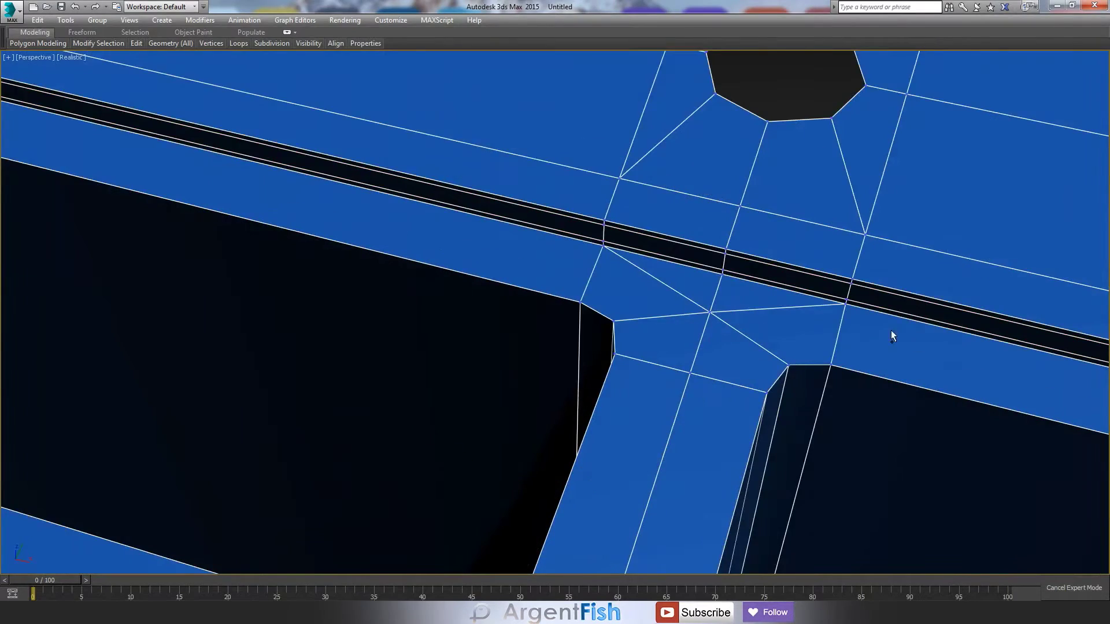
Connect the divider beam edges with two loops and inspect the junction vertices.
middle_click_drag(891, 334, 761, 359, "alt")
left_click(578, 295)
key("ctrl+shift+e")
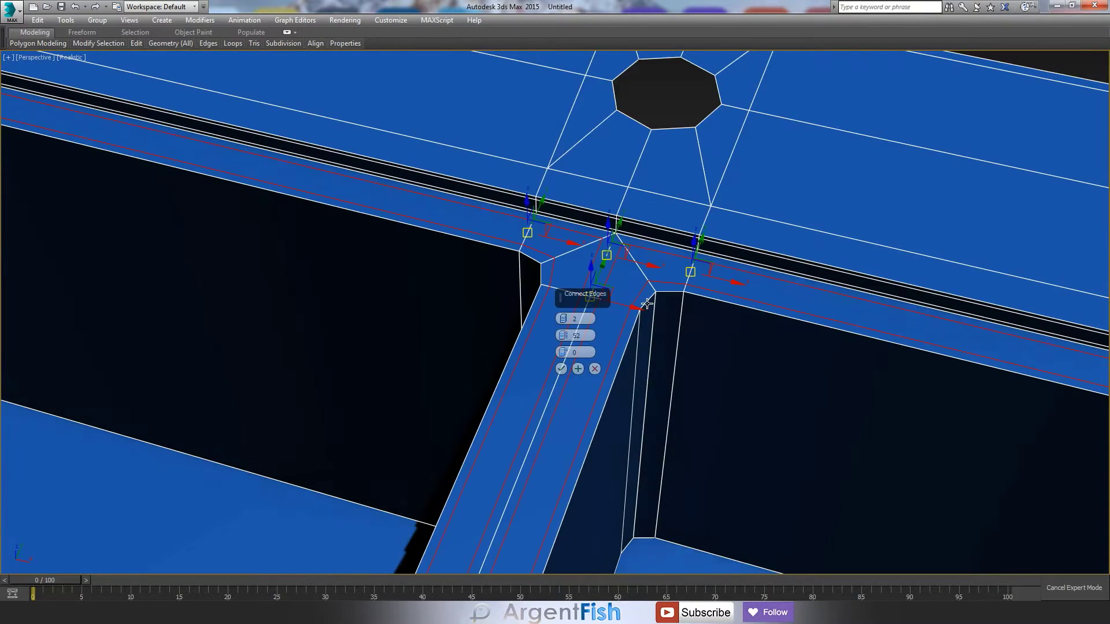
key("Return")
scroll(601, 289, "up", 3)
key("1")
scroll(522, 455, "down", 5)
scroll(521, 455, "up", 5)
middle_click_drag(513, 280, 482, 262, "alt")
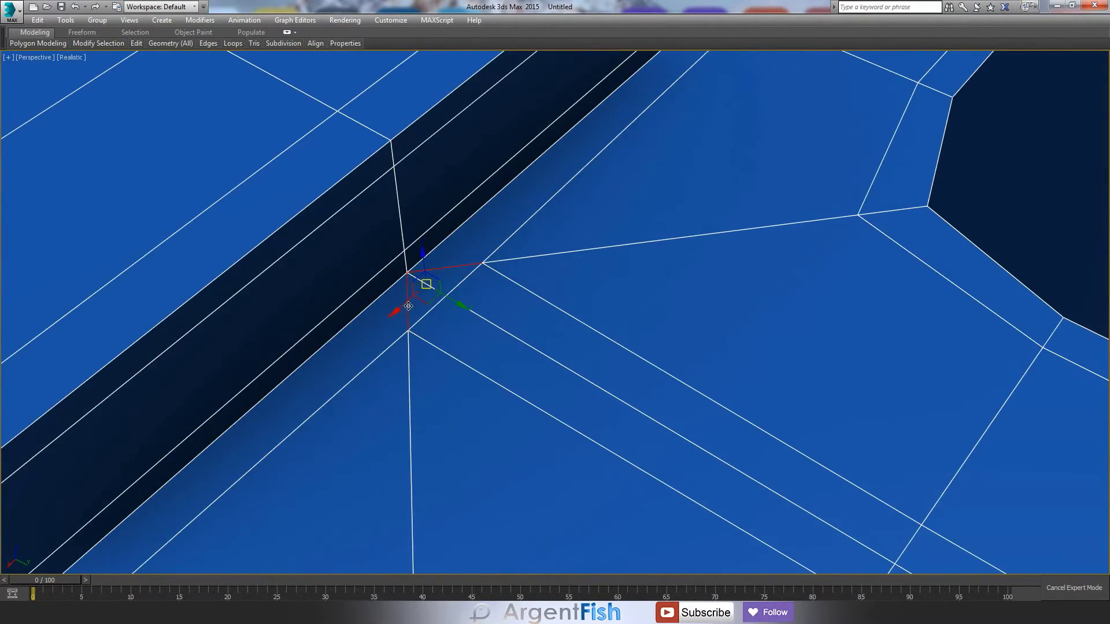
mouse_move(541, 301)
middle_mouse_down("alt")
mouse_move(622, 396)
mouse_move(640, 292)
mouse_move(602, 285)
mouse_move(516, 392)
mouse_move(426, 362)
mouse_move(587, 277)
middle_mouse_up("alt")
scroll(456, 373, "down", 10)
scroll(538, 295, "up", 8)
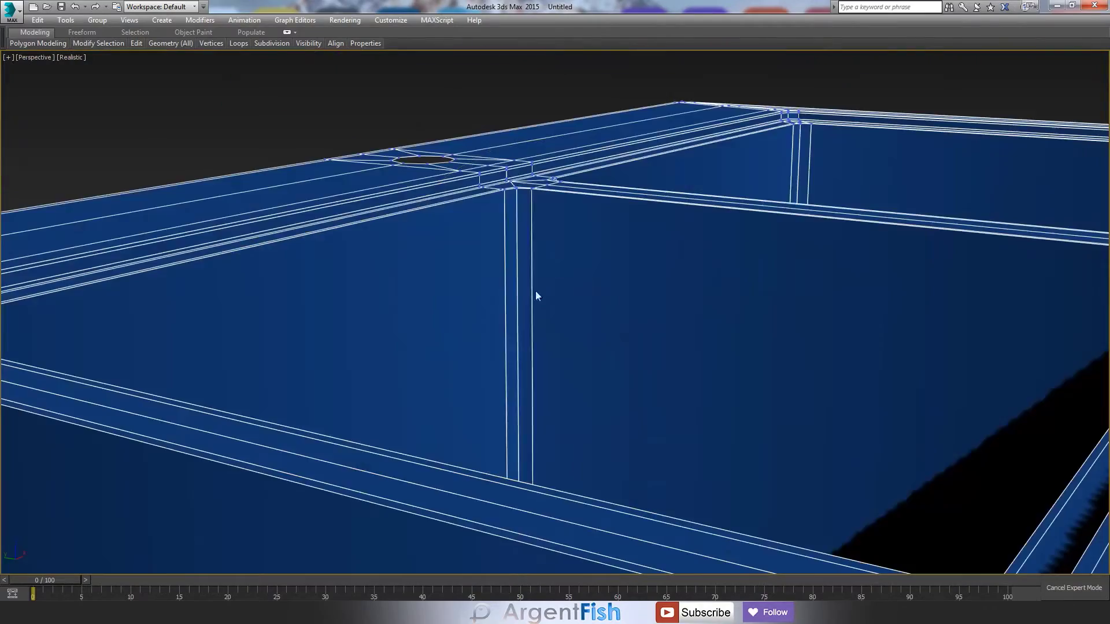
Add two horizontal edge loops around the basin walls.
key("2")
key("ctrl+shift+e")
middle_click_drag(590, 318, 536, 307, "alt")
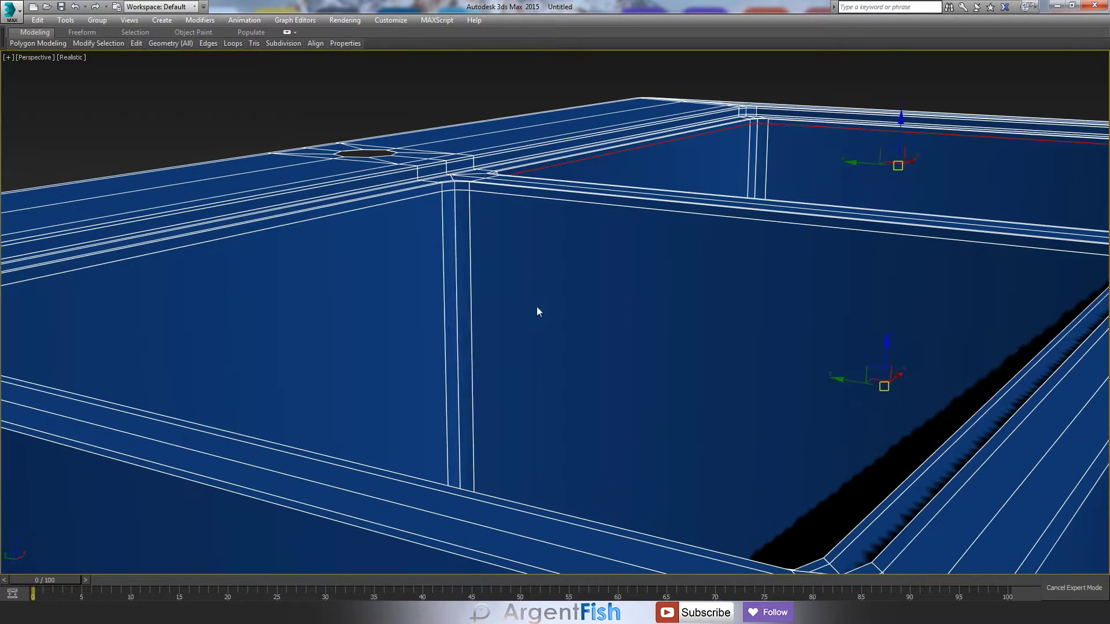
scroll(827, 292, "down", 10)
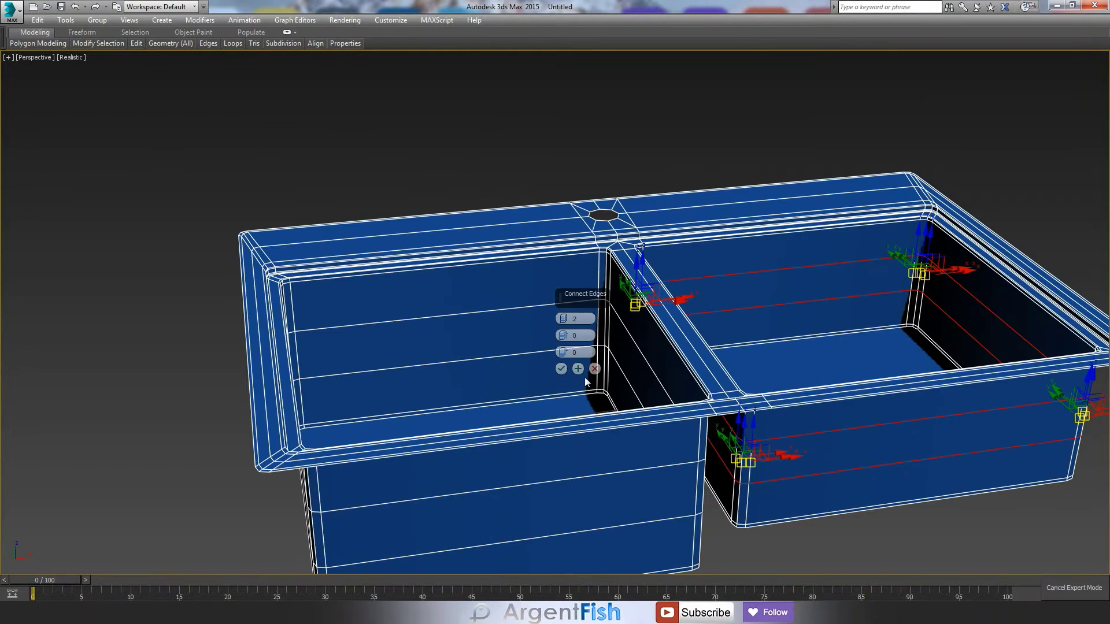
left_click(560, 368)
scroll(624, 315, "down", 8)
mouse_move(625, 314)
middle_mouse_down("alt")
mouse_move(611, 297)
mouse_move(610, 358)
mouse_move(570, 340)
middle_mouse_up("alt")
scroll(611, 297, "up", 5)
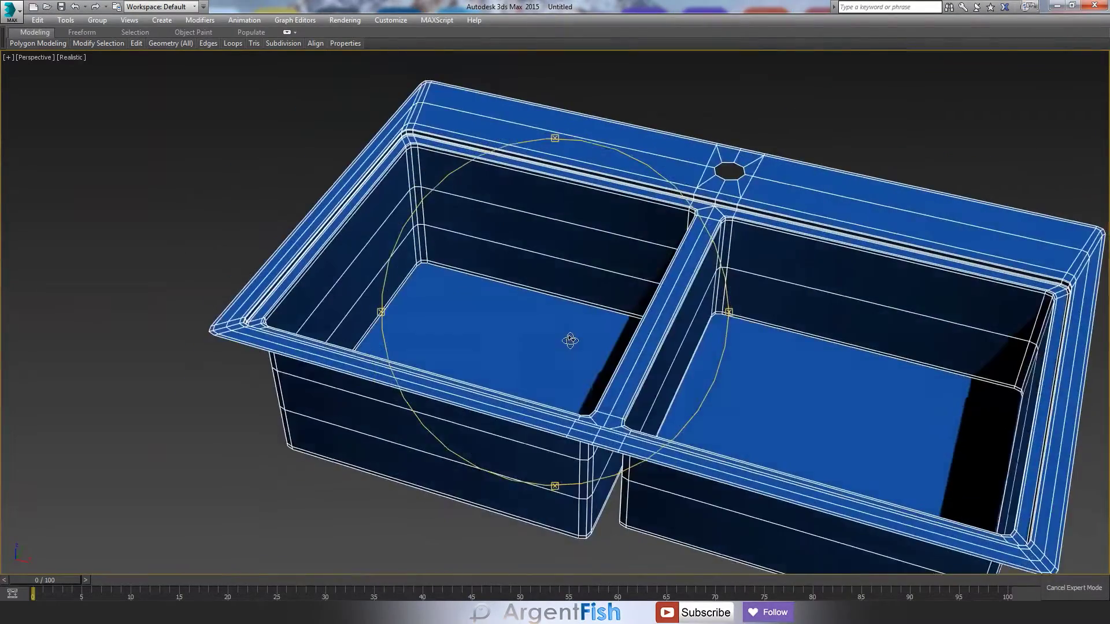
Select the left basin floor polygon.
key("4")
left_click(570, 339)
scroll(754, 358, "up", 3)
Add the right basin floor to the selection and use Individual Pivot Centers.
left_click(809, 405, "ctrl")
scroll(754, 358, "down", 2)
key("ctrl+x")
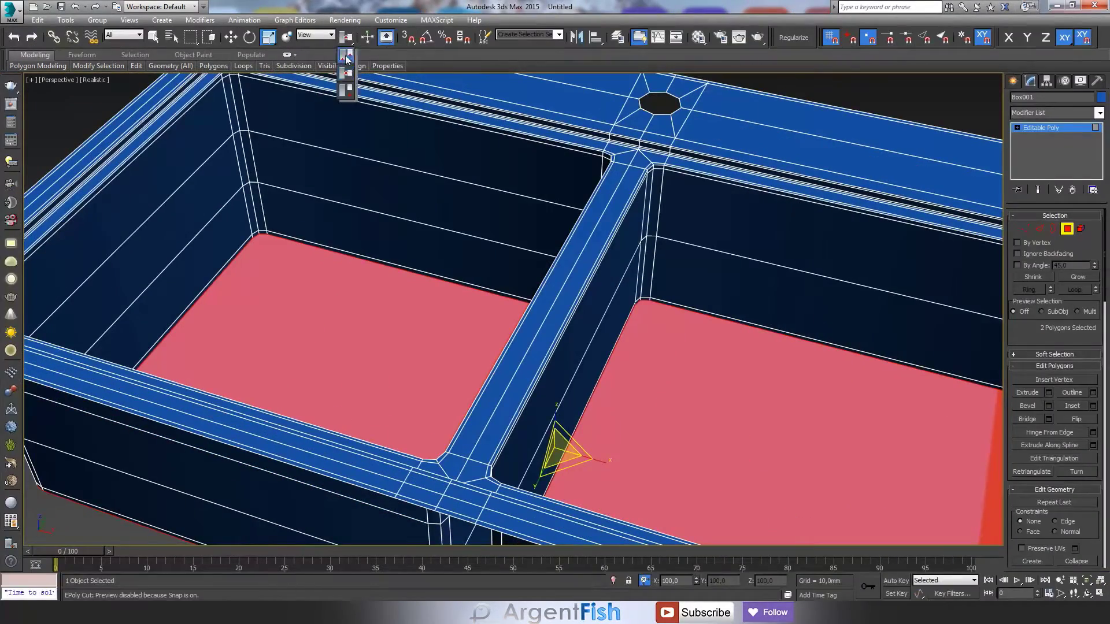
left_click(347, 58)
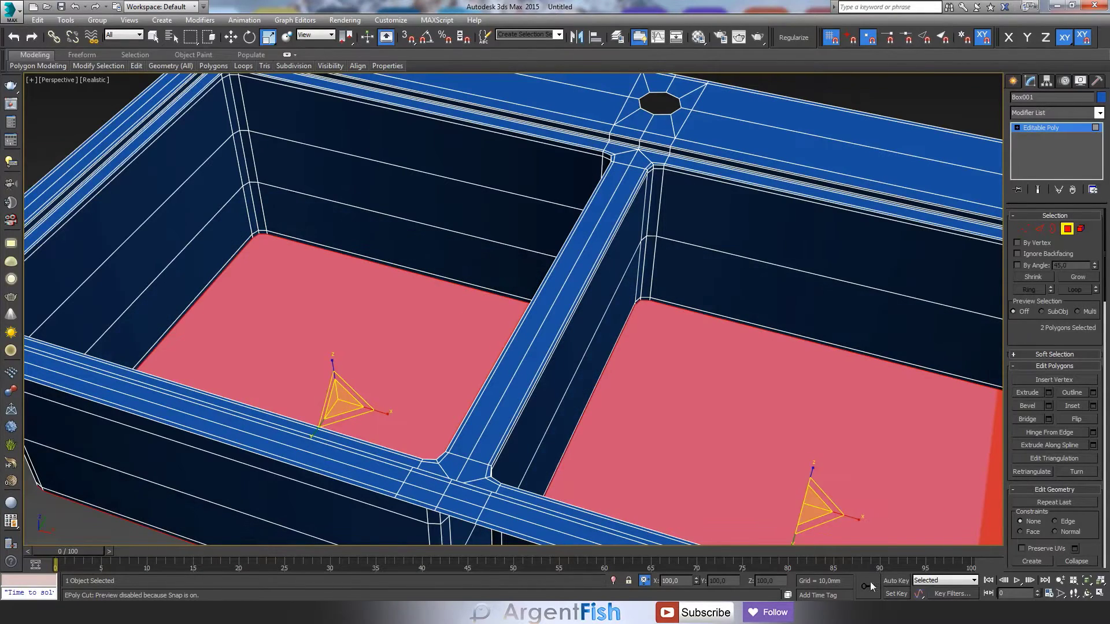
key("w")
Inset both basin floors by about 12 mm each.
middle_click_drag(798, 439, 752, 428, "alt")
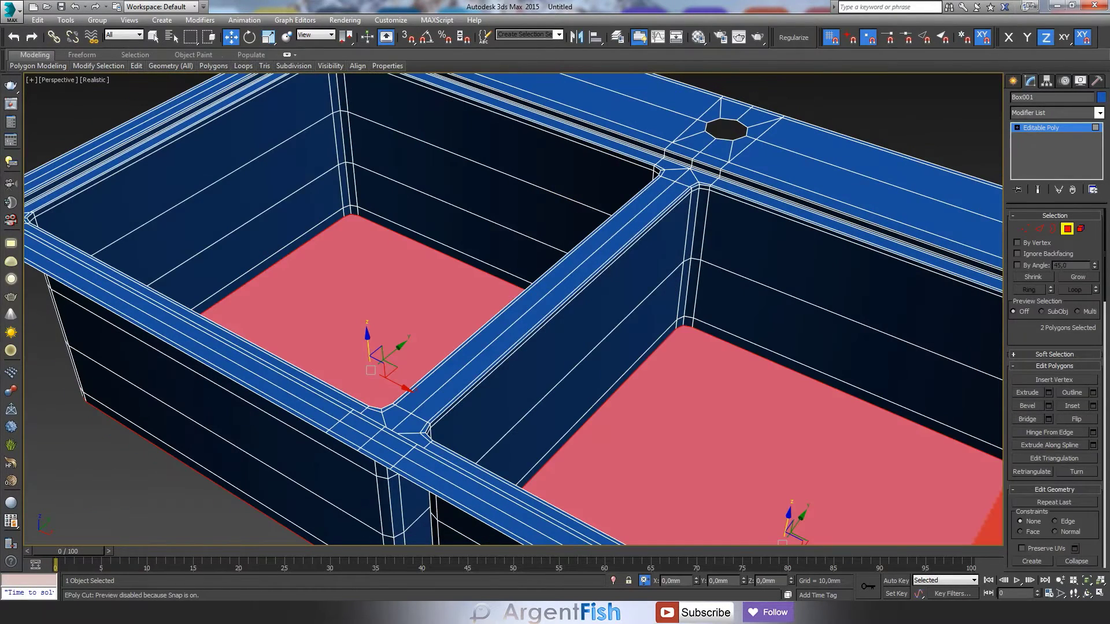
left_click(1092, 406)
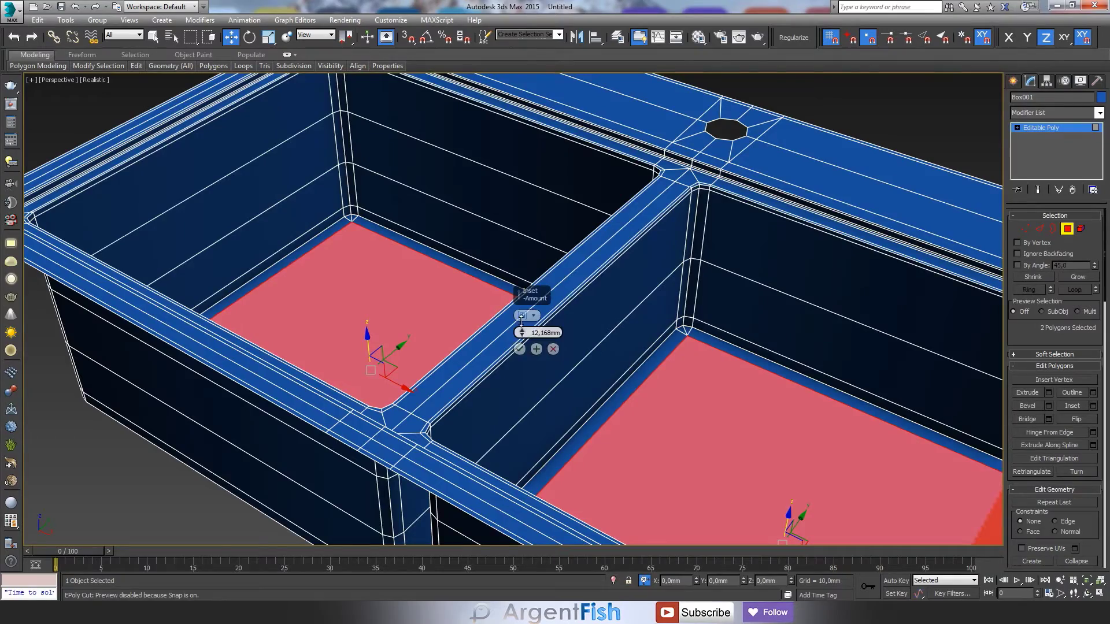
key("ctrl+r")
scroll(582, 354, "down", 5)
scroll(595, 371, "up", 5)
scroll(614, 322, "down", 5)
mouse_move(614, 322)
left_mouse_down()
mouse_move(488, 283)
mouse_move(578, 260)
left_mouse_up()
scroll(718, 322, "up", 5)
key("2")
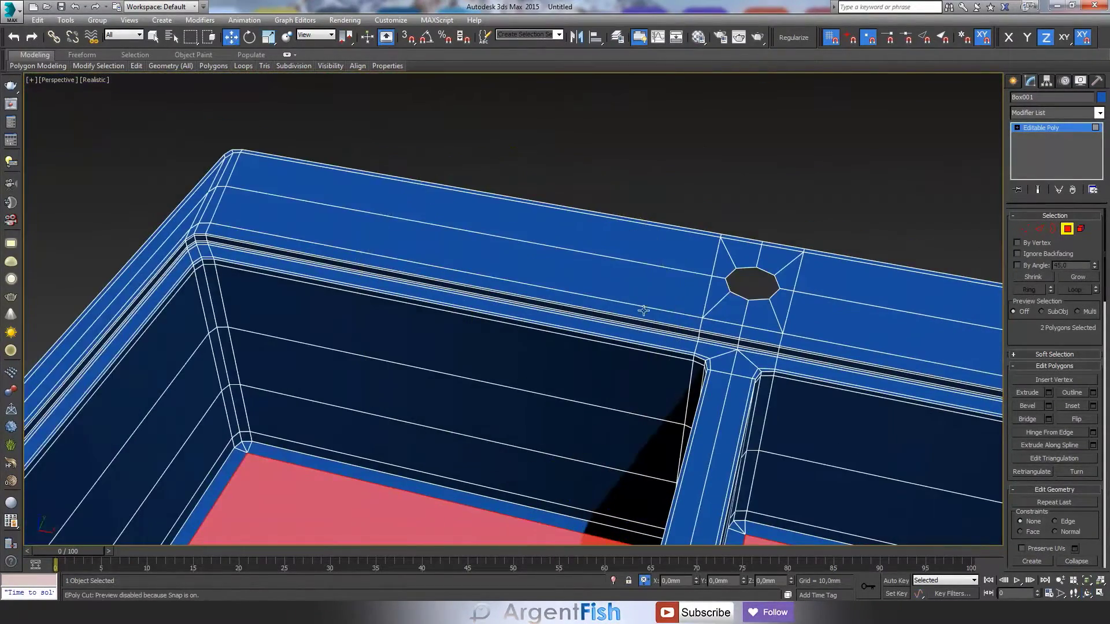
key("alt+c")
Frame the whole sink and tilt it into a perspective view.
key("t")
scroll(563, 324, "up", 5)
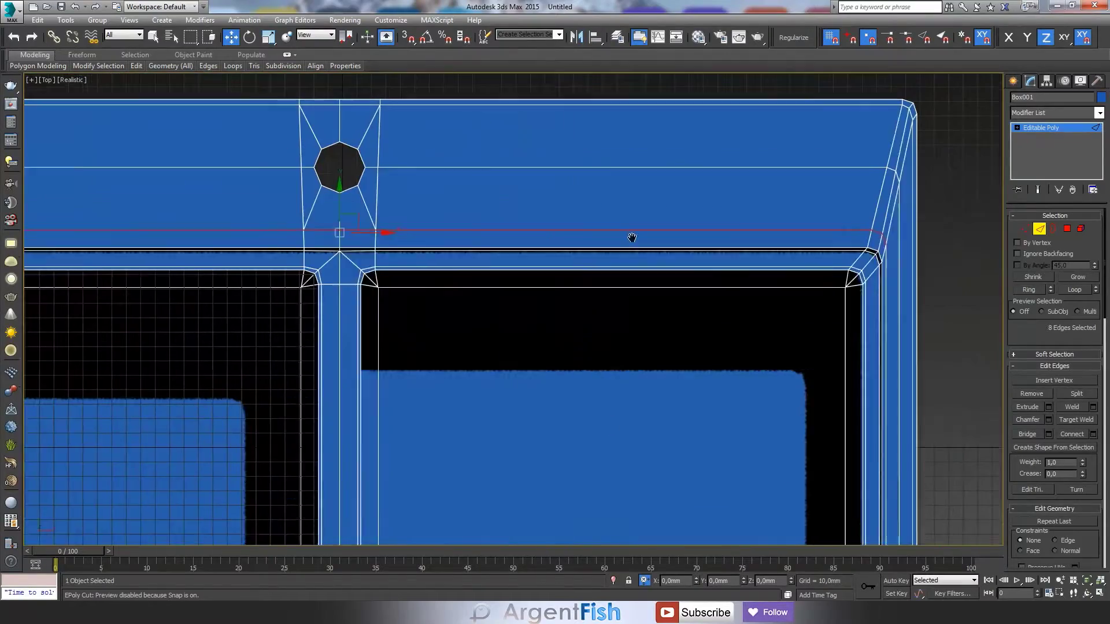
key("z")
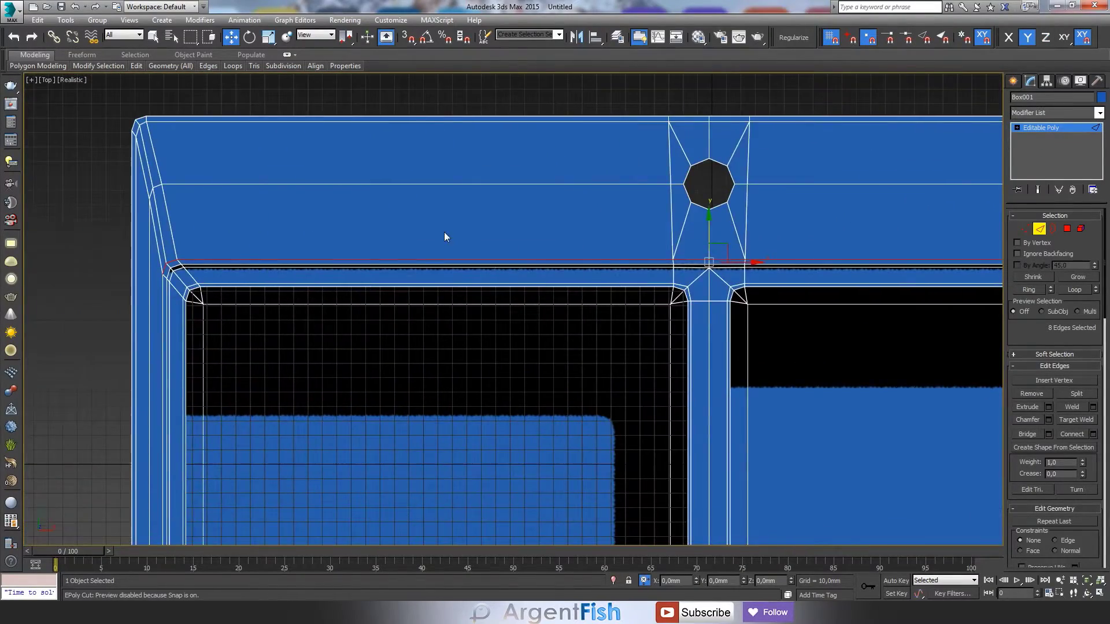
key("ctrl+r")
mouse_move(569, 367)
left_mouse_down()
mouse_move(480, 334)
mouse_move(591, 304)
mouse_move(520, 370)
left_mouse_up()
key("p")
Connect a horizontal ring of edges across both basins to add a new edge line.
key("w")
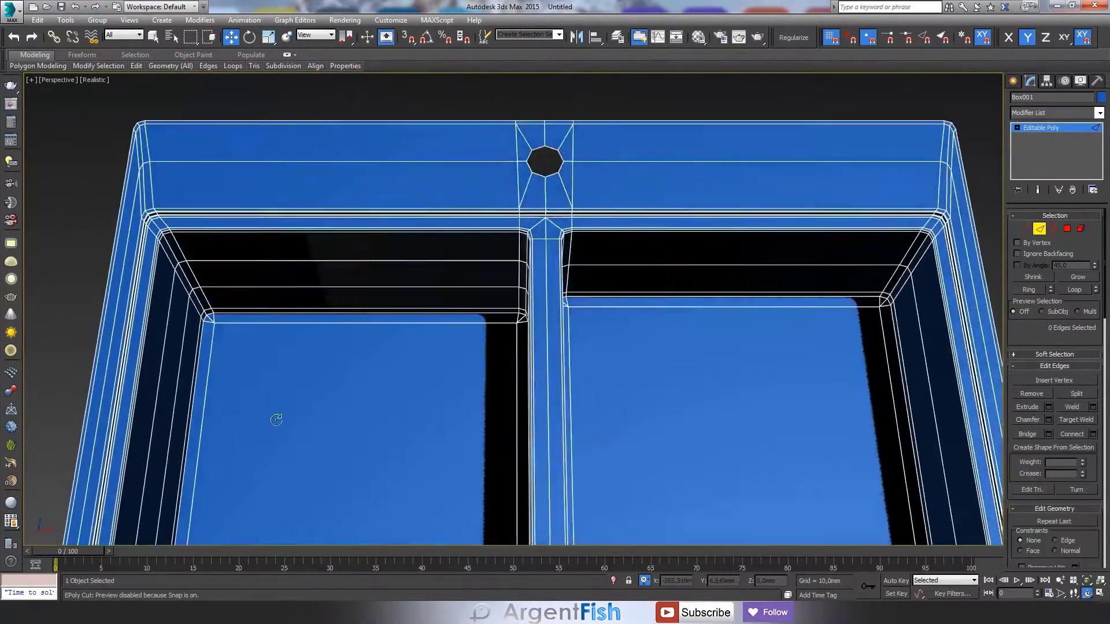
scroll(553, 367, "up", 3)
left_click_drag(630, 248, 554, 367)
scroll(338, 332, "down", 5)
key("t")
left_click_drag(892, 339, 75, 378)
key("ctrl+shift+e")
left_click(536, 366)
key("r")
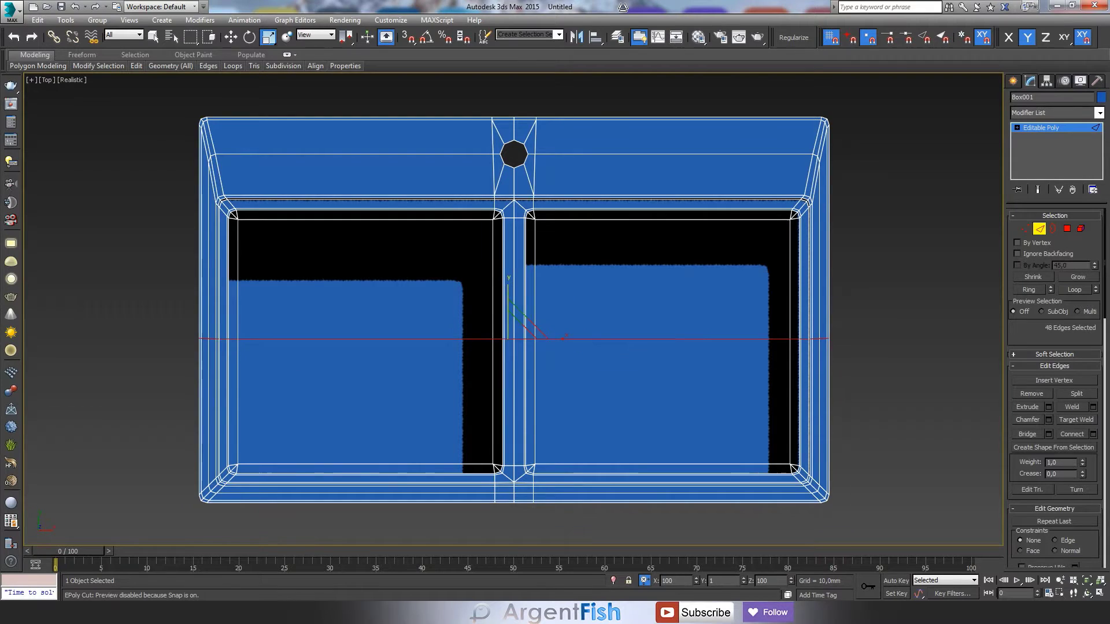
key("w")
scroll(436, 307, "up", 2)
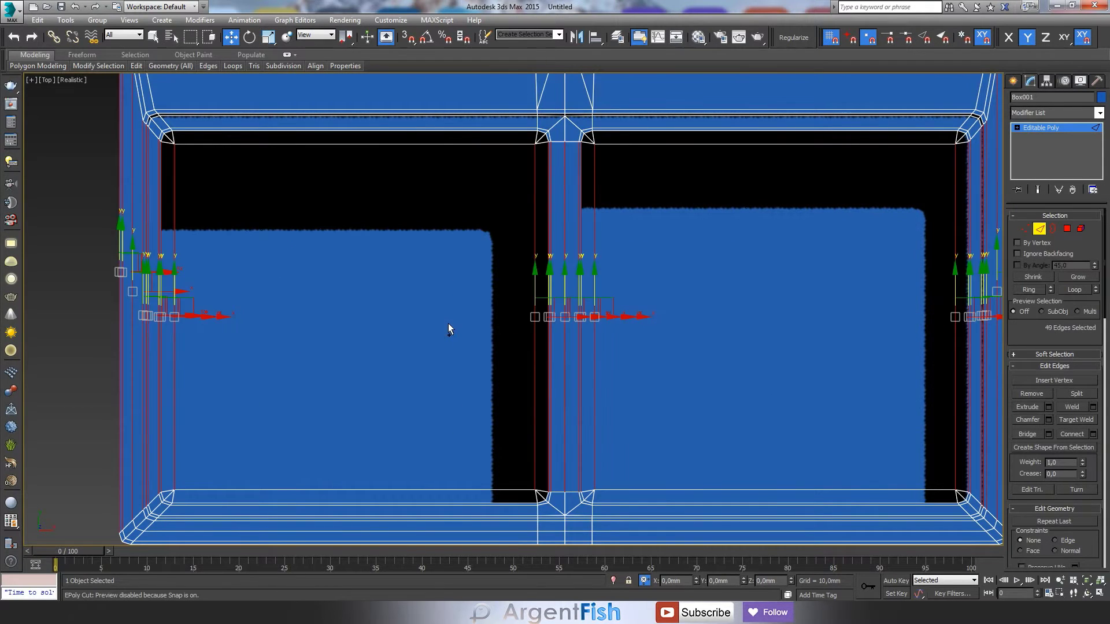
Select the vertices along the new edge lines from the top view.
key("1")
middle_click_drag(780, 284, 661, 275)
left_click_drag(930, 227, 902, 282)
scroll(1052, 347, "down", 5)
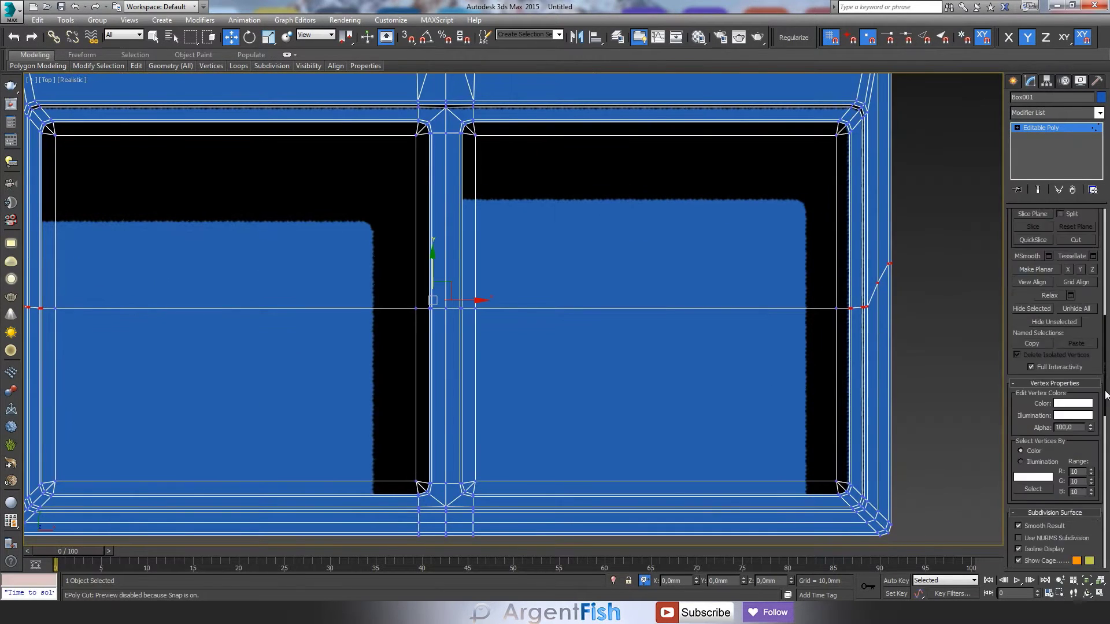
middle_click_drag(370, 274, 538, 284)
scroll(381, 252, "down", 3)
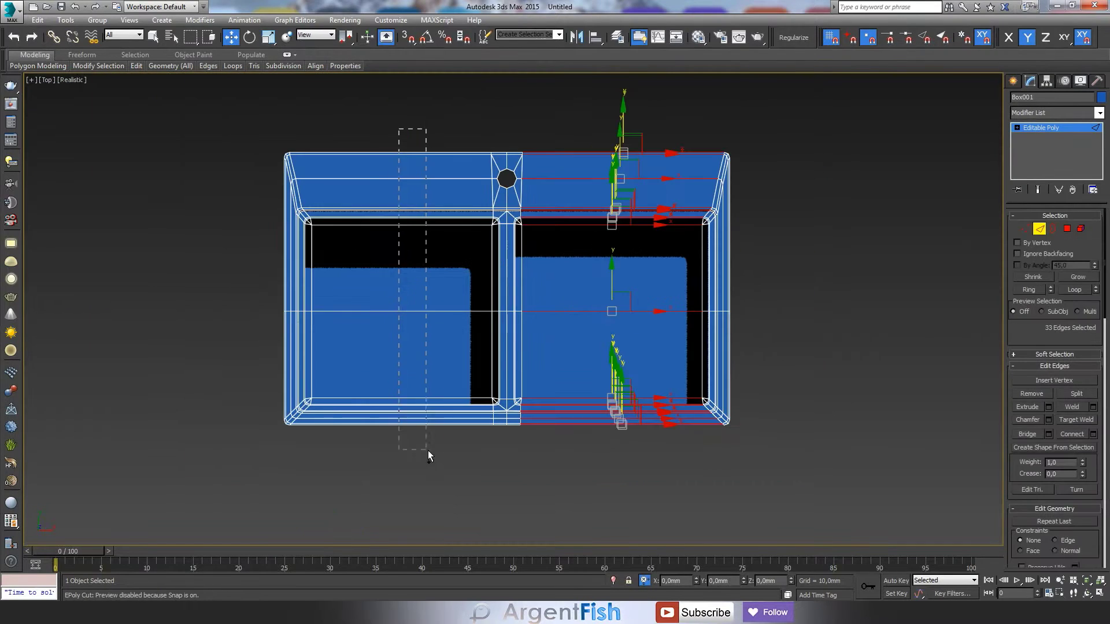
Cut extra edges so each basin floor splits into quadrants, checking in perspective.
key("alt+c")
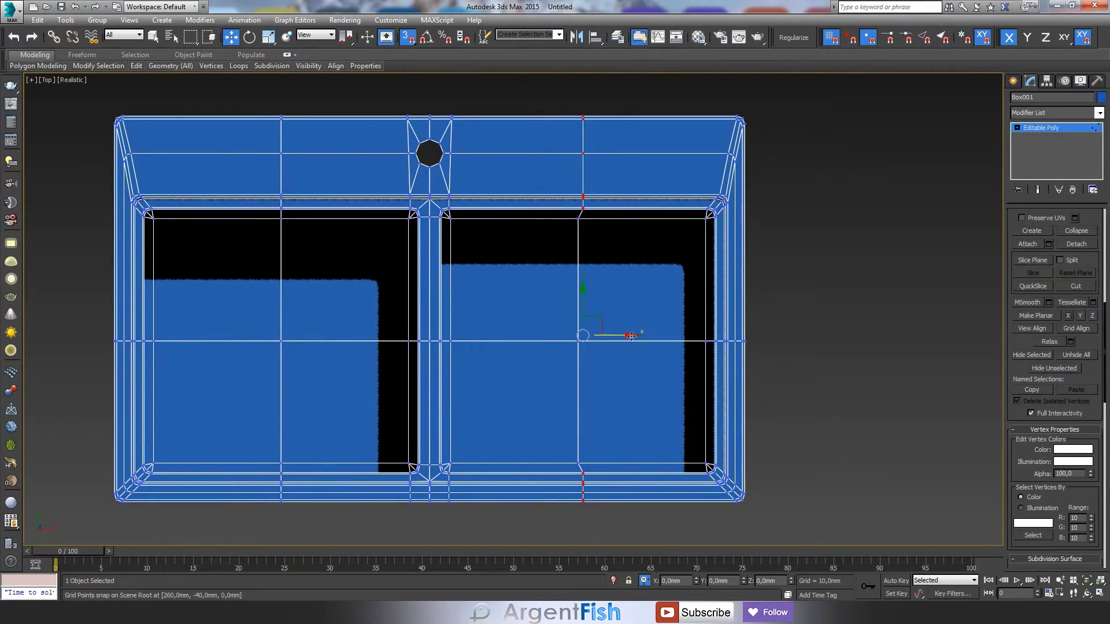
key("p")
middle_click_drag(532, 321, 548, 308, "alt")
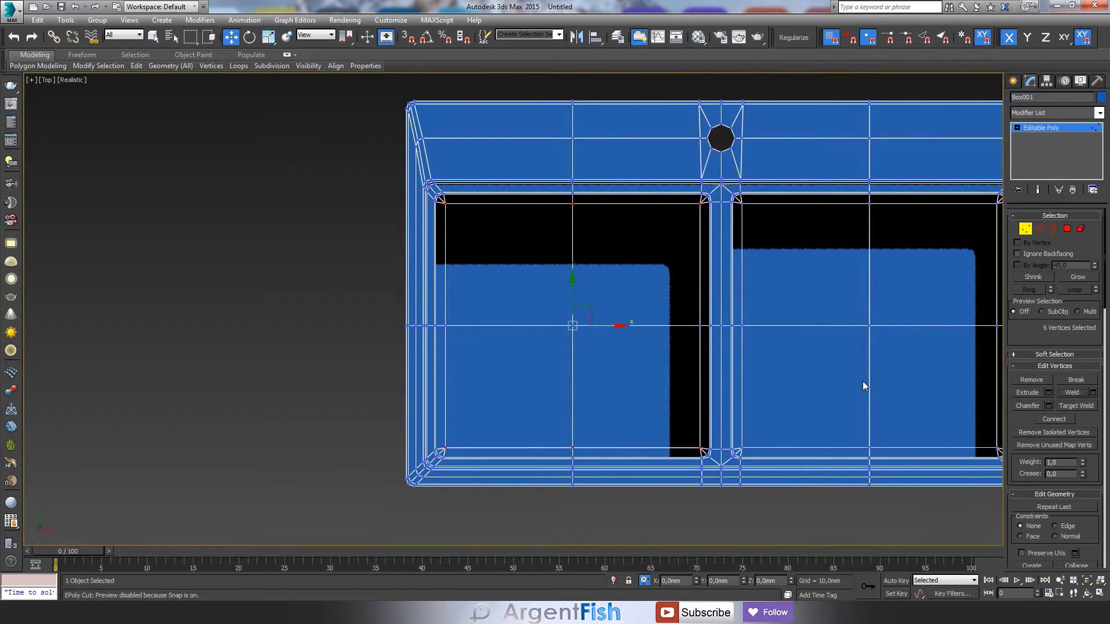
Weld the stray vertices together across the right basin.
scroll(862, 386, "up", 3)
key("ctrl+shift+w")
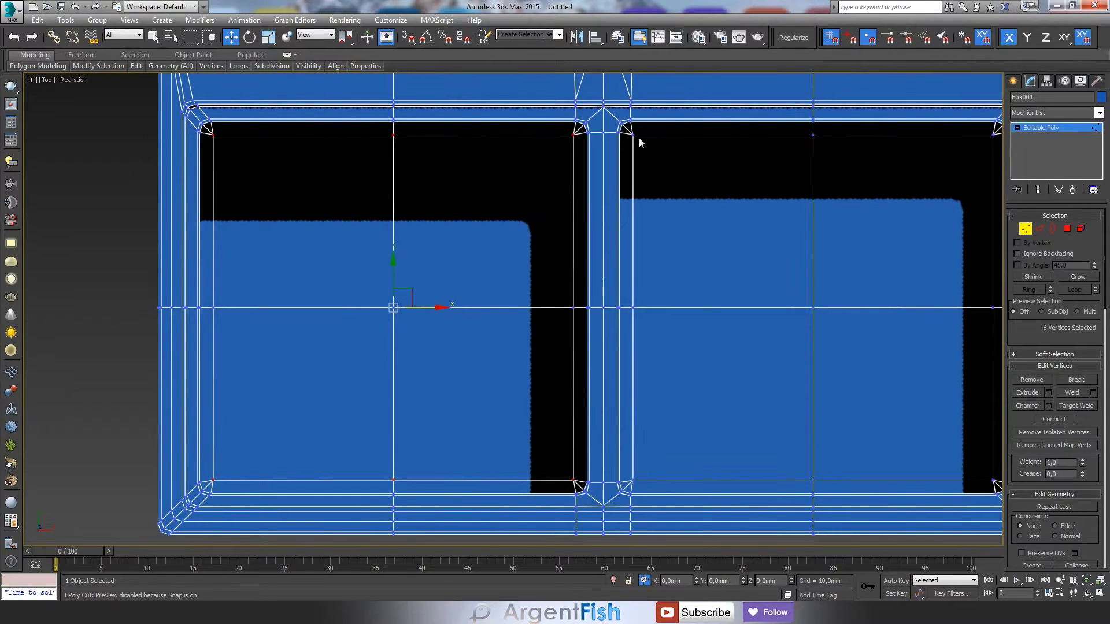
middle_click_drag(639, 142, 486, 134)
left_click_drag(469, 120, 841, 478)
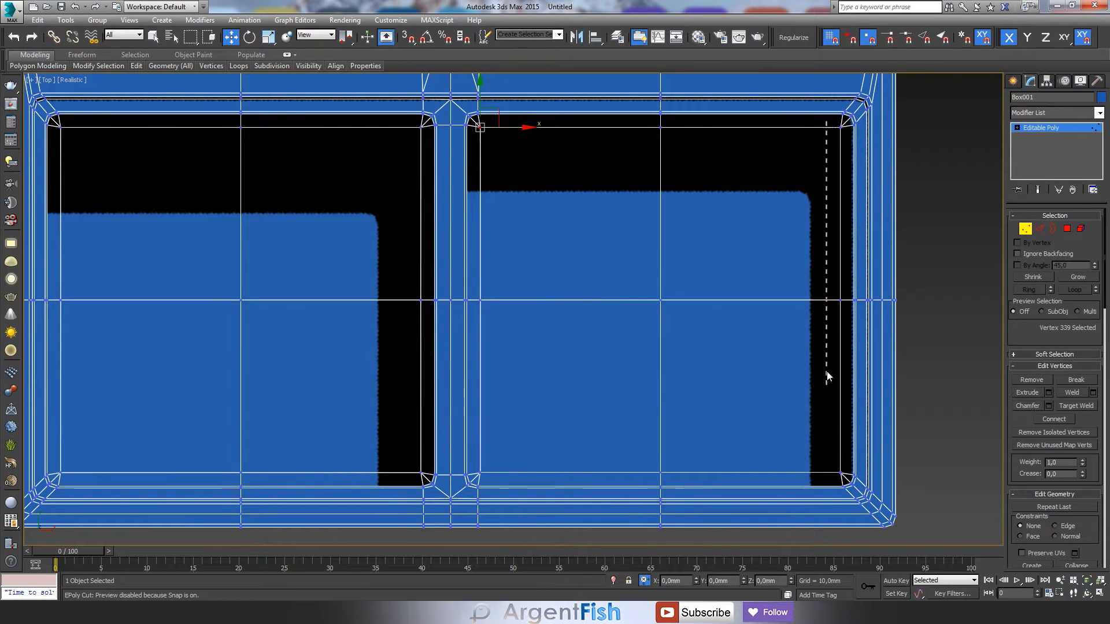
Inset the left basin's four centre floor polygons into an octagon and shrink it to drain size.
middle_click_drag(404, 284, 527, 284)
key("4")
left_click(528, 284)
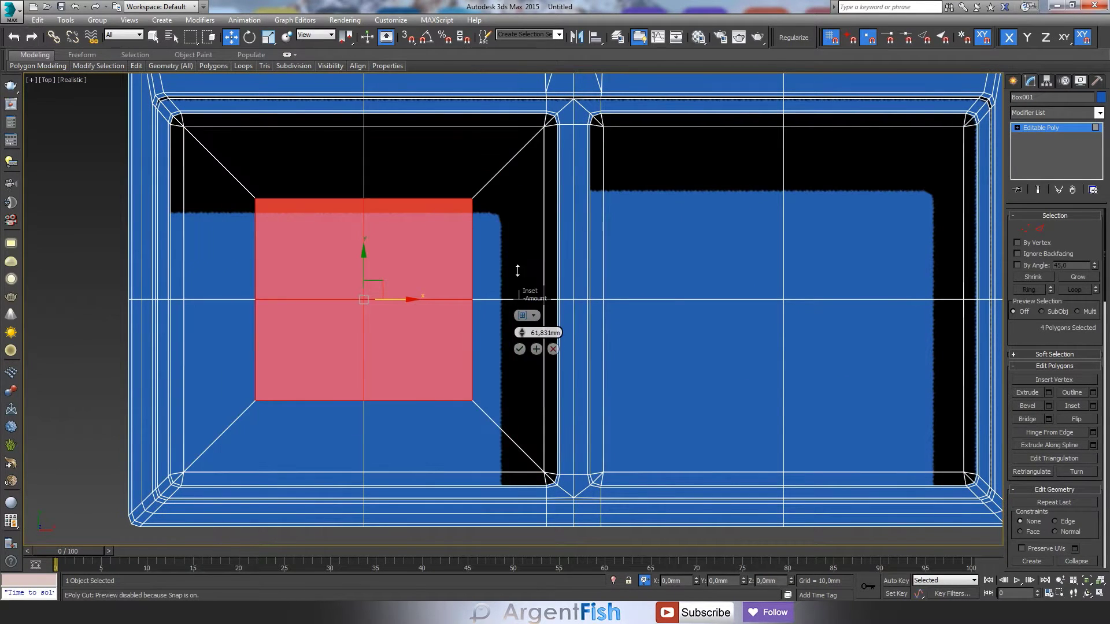
left_click(518, 352)
key("r")
left_click_drag(370, 323, 367, 384)
key("F3")
scroll(408, 297, "up", 3)
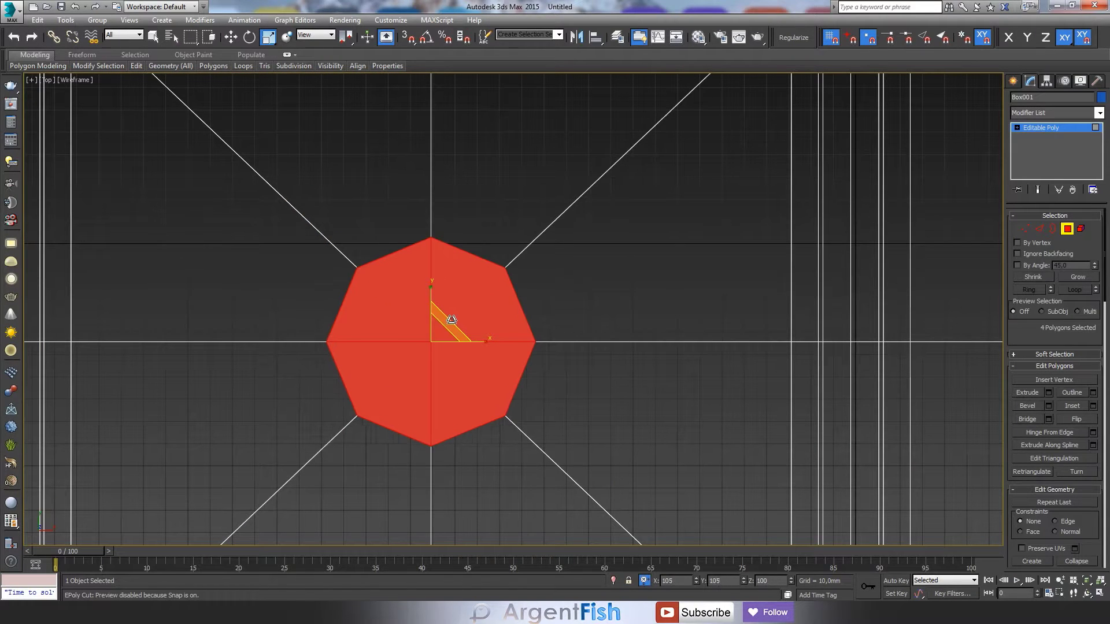
scroll(447, 309, "down", 2)
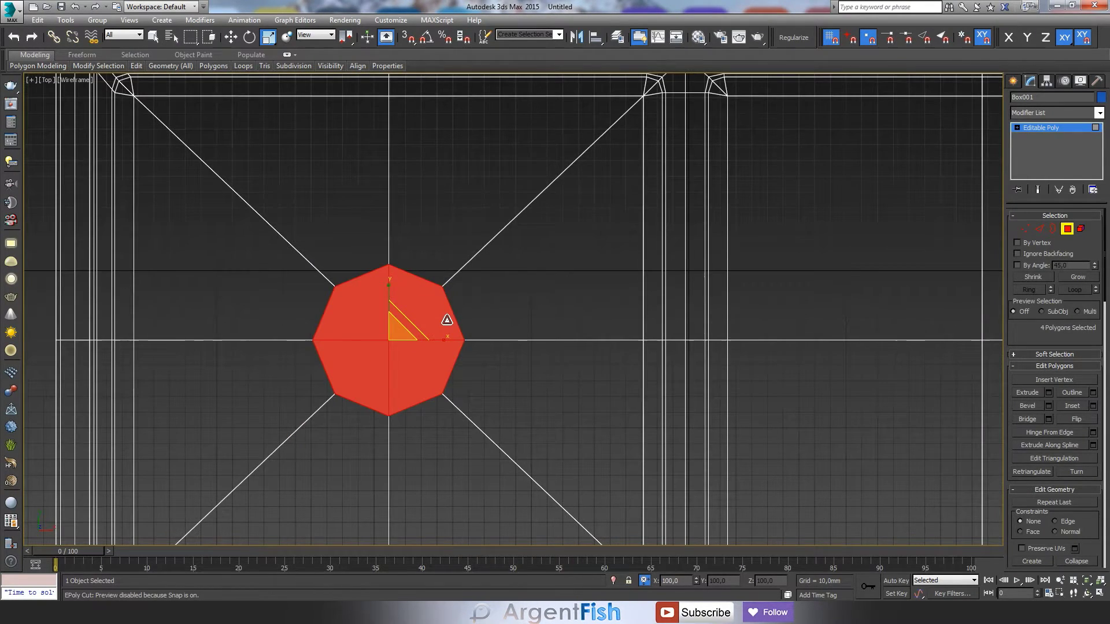
scroll(401, 384, "up", 1)
scroll(401, 384, "down", 2)
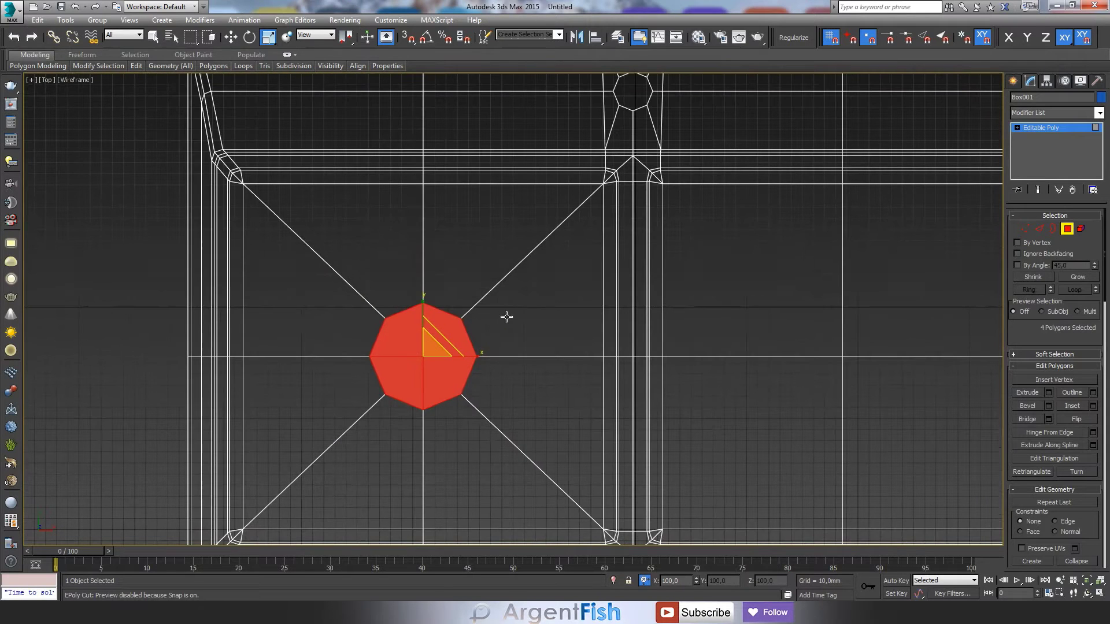
Open the octagonal drain hole and select its border in perspective.
key("3")
key("4")
key("3")
key("w")
key("p")
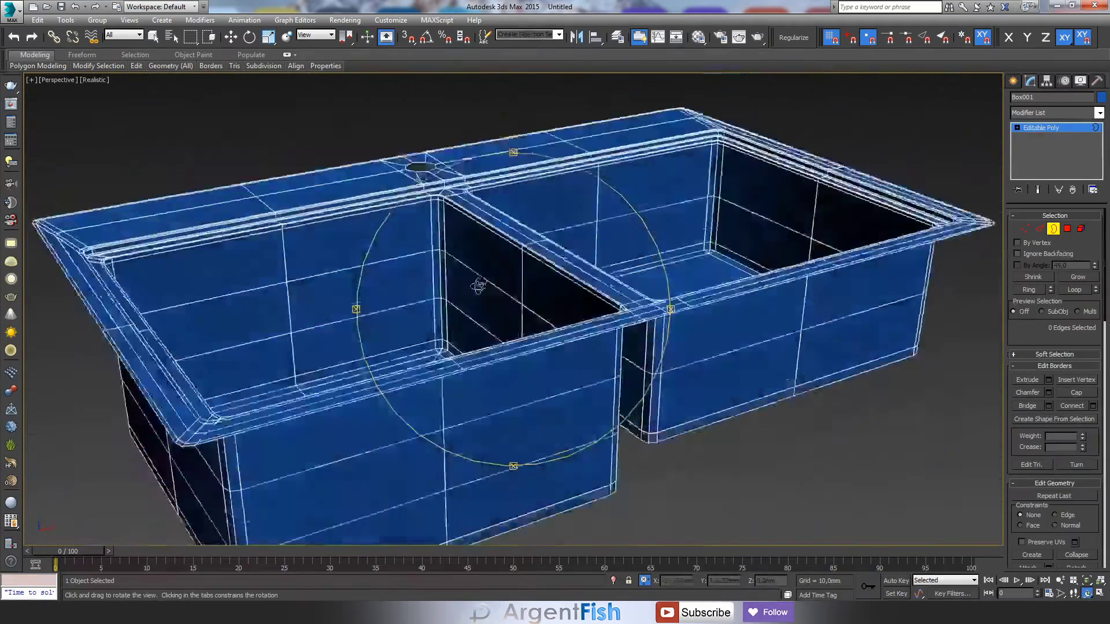
middle_click_drag(407, 295, 384, 373, "alt")
left_click(384, 373)
scroll(386, 374, "up", 2)
Test TurboSmooth on the sink, inspect the drain area, then undo it.
left_click(199, 20)
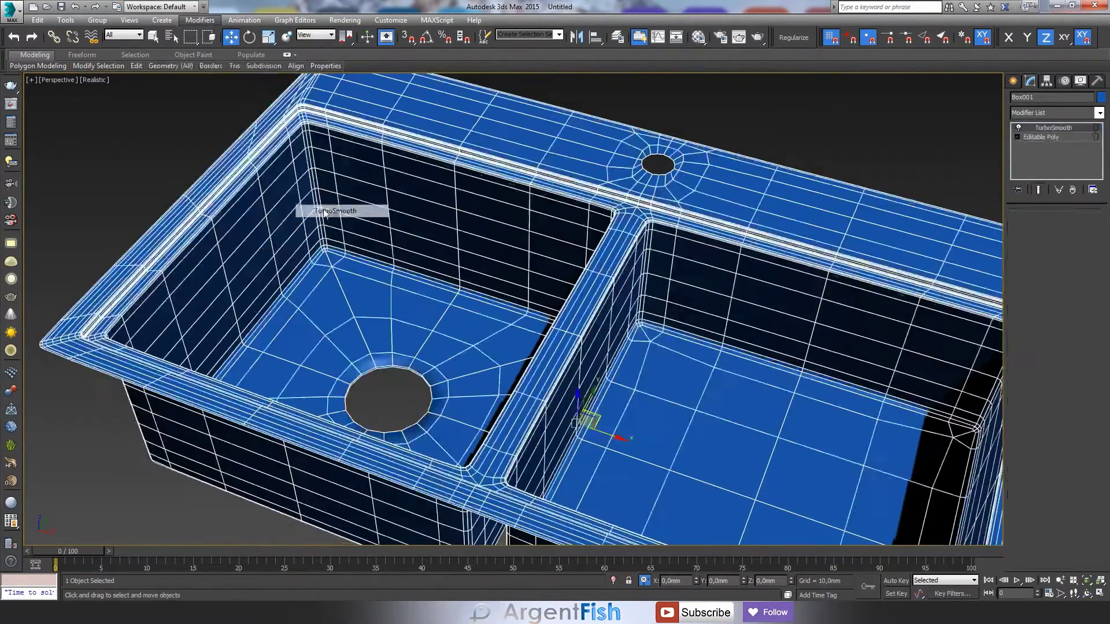
scroll(493, 329, "down", 3)
mouse_move(493, 330)
middle_mouse_down("alt")
mouse_move(527, 375)
mouse_move(625, 324)
middle_mouse_up("alt")
scroll(527, 375, "up", 4)
scroll(528, 375, "down", 3)
key("ctrl+z")
Delete the left basin's bottom face from the top view.
key("alt+c")
key("4")
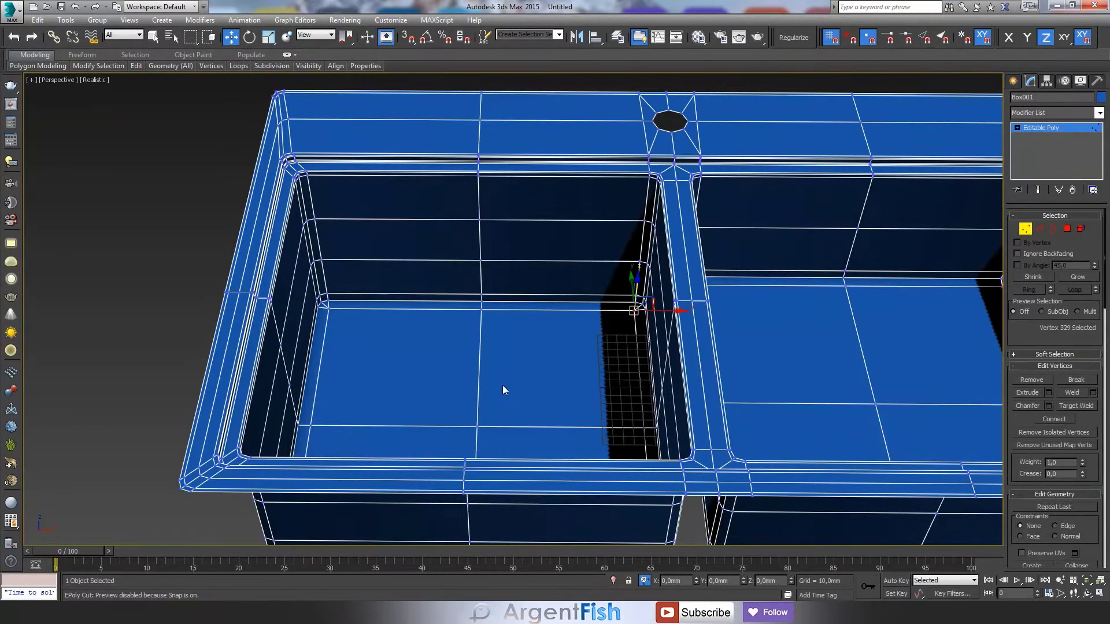
left_click(470, 394)
key("t")
key("z")
key("Delete")
Select the rim polygons around the left basin opening and scale them.
key("3")
key("4")
left_click(370, 123)
left_click(572, 123, "ctrl")
left_click(263, 318, "ctrl")
left_click(680, 318, "ctrl")
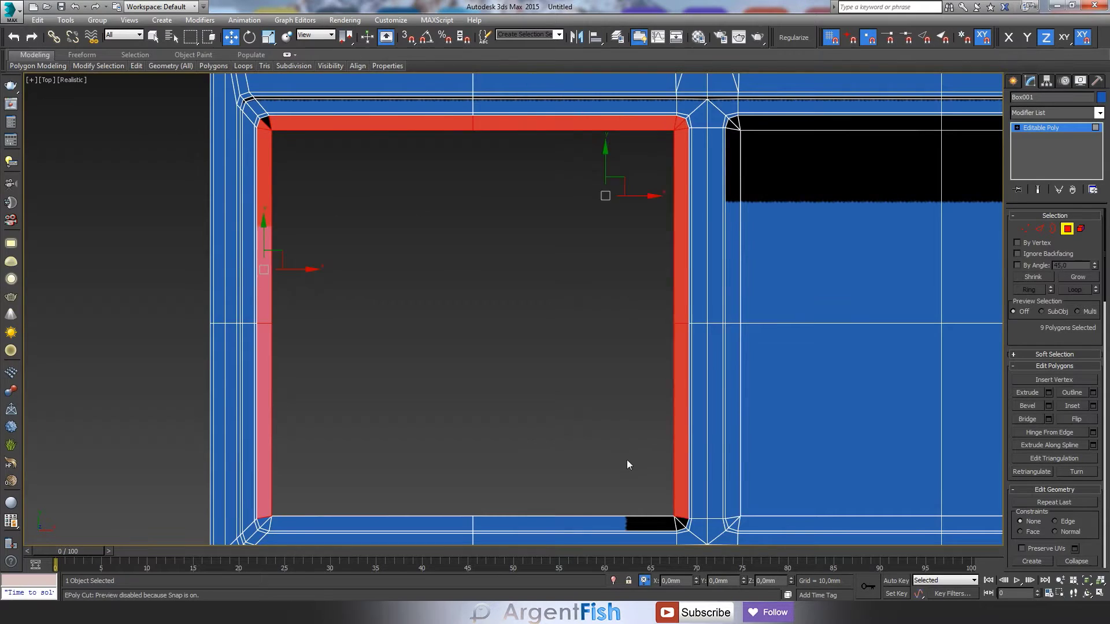
middle_click_drag(628, 464, 624, 407)
left_click(558, 468, "ctrl")
key("r")
left_click_drag(485, 266, 485, 301)
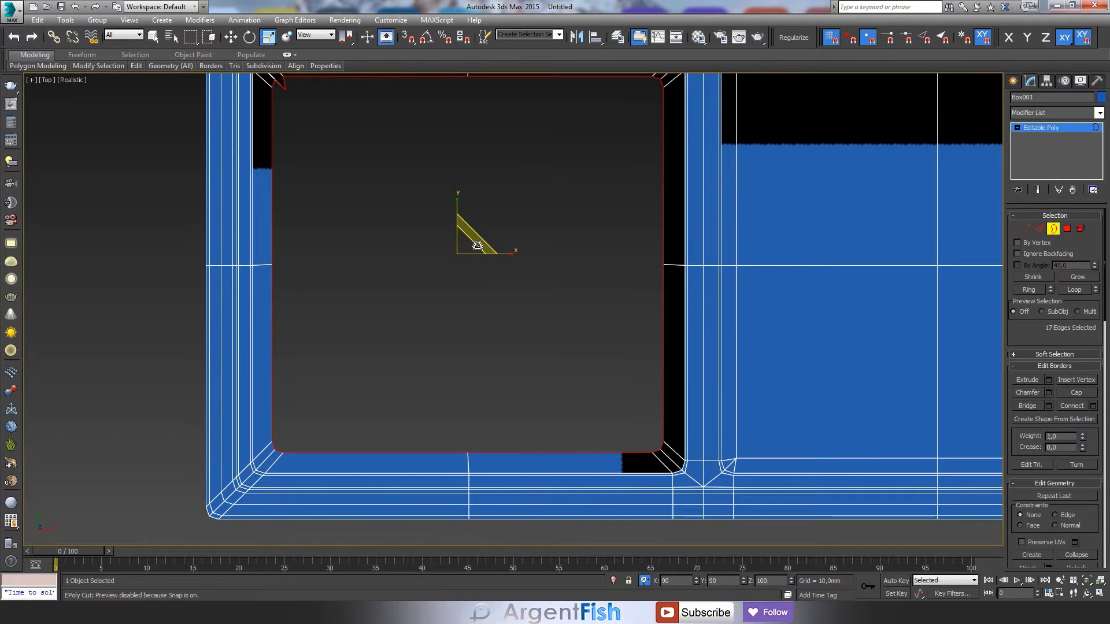
Cap the left basin opening with a new floor.
key("1")
scroll(368, 271, "up", 5)
left_click(310, 214)
key("z")
key("p")
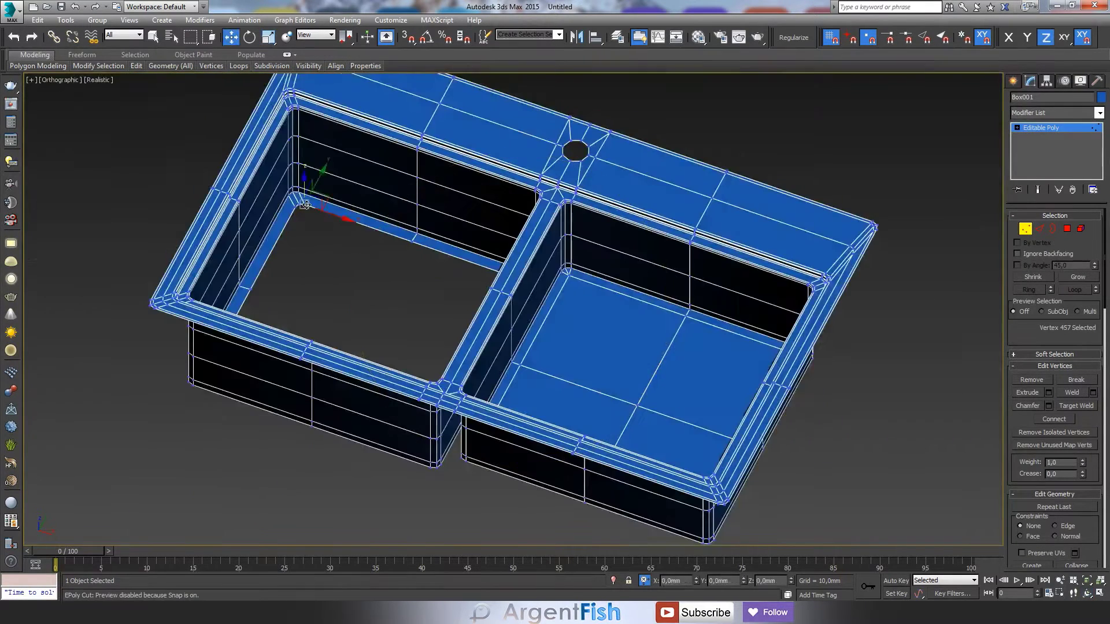
mouse_move(460, 364)
middle_mouse_down("alt")
mouse_move(480, 337)
mouse_move(465, 300)
middle_mouse_up("alt")
key("3")
key("w")
key("z")
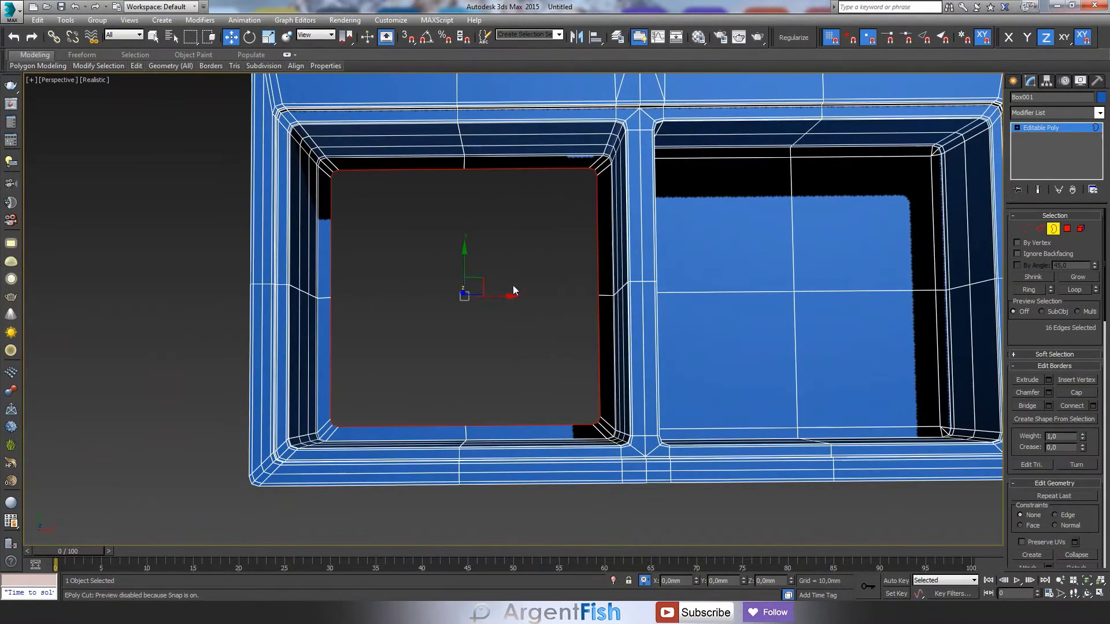
Delete the circular centre of the new floor to open a round drain hole.
key("1")
key("t")
key("z")
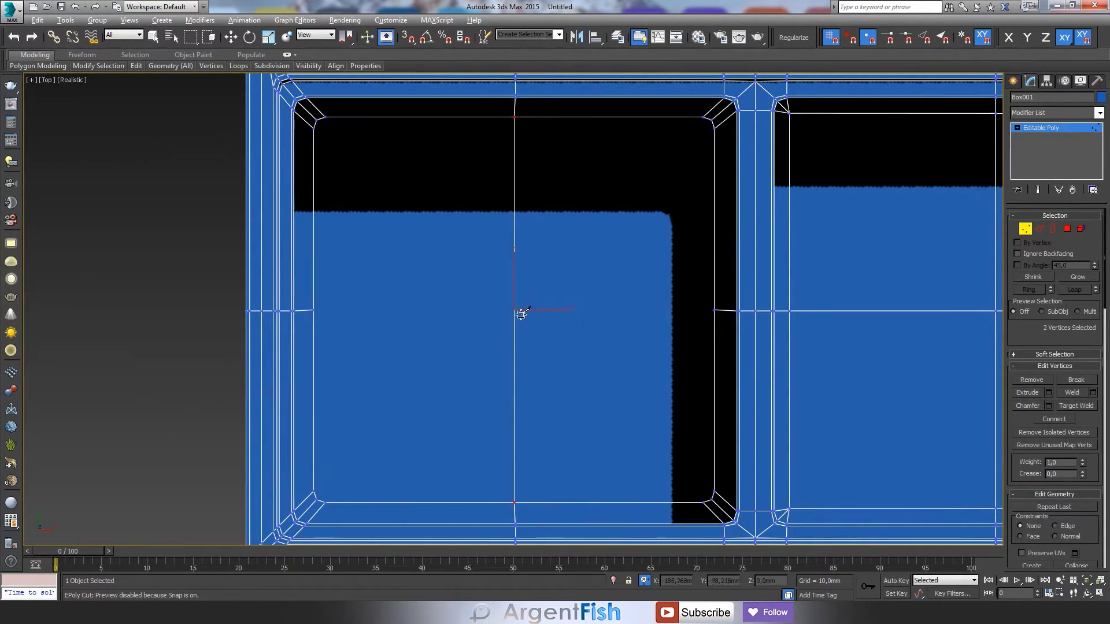
key("w")
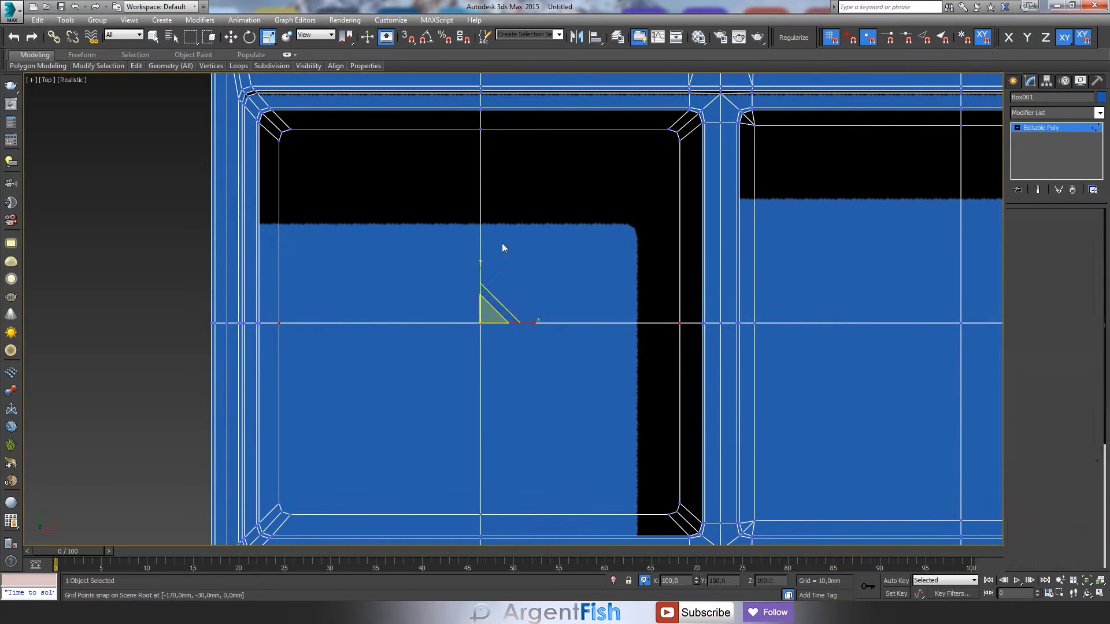
key("4")
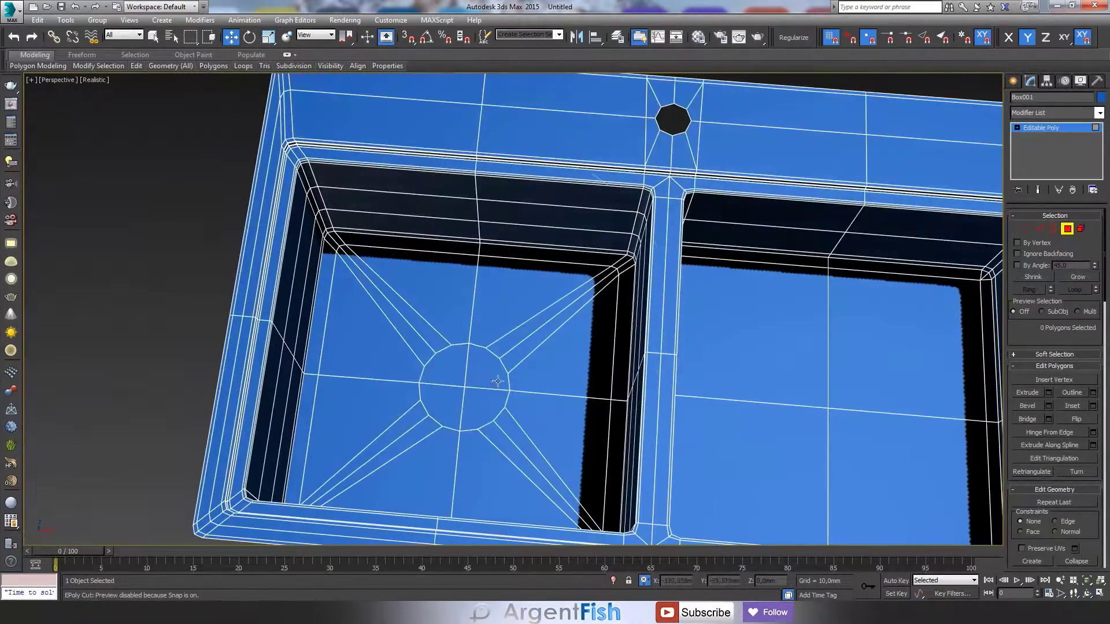
left_click(436, 382)
key("Delete")
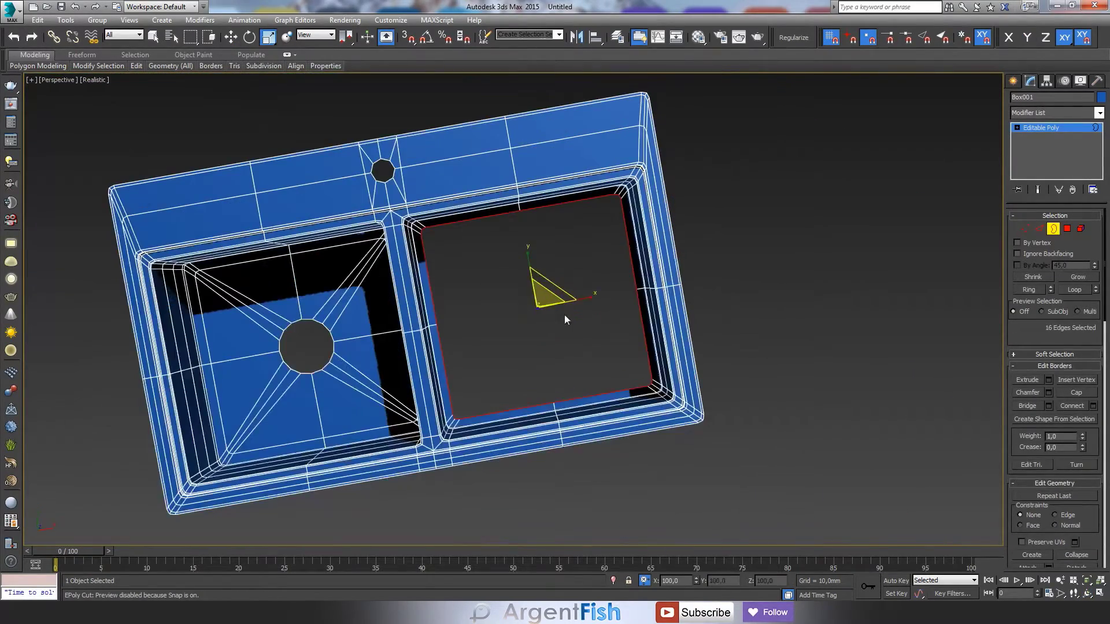
Cap the right basin floor and shrink its centre polygons into a small round drain.
left_click(1068, 391)
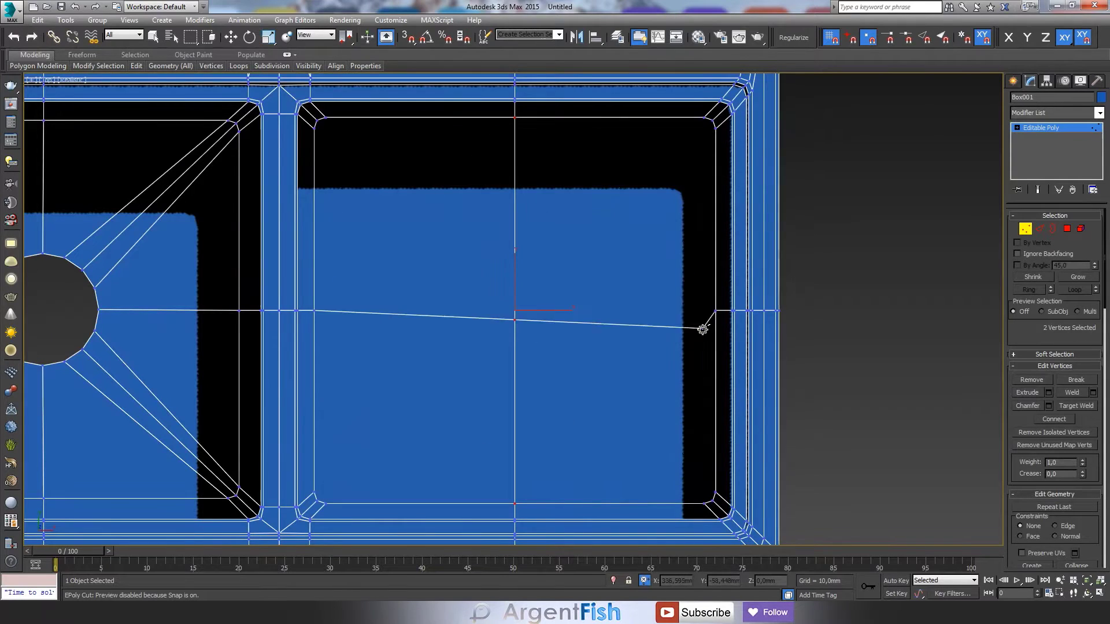
right_click(453, 252)
left_click(428, 239)
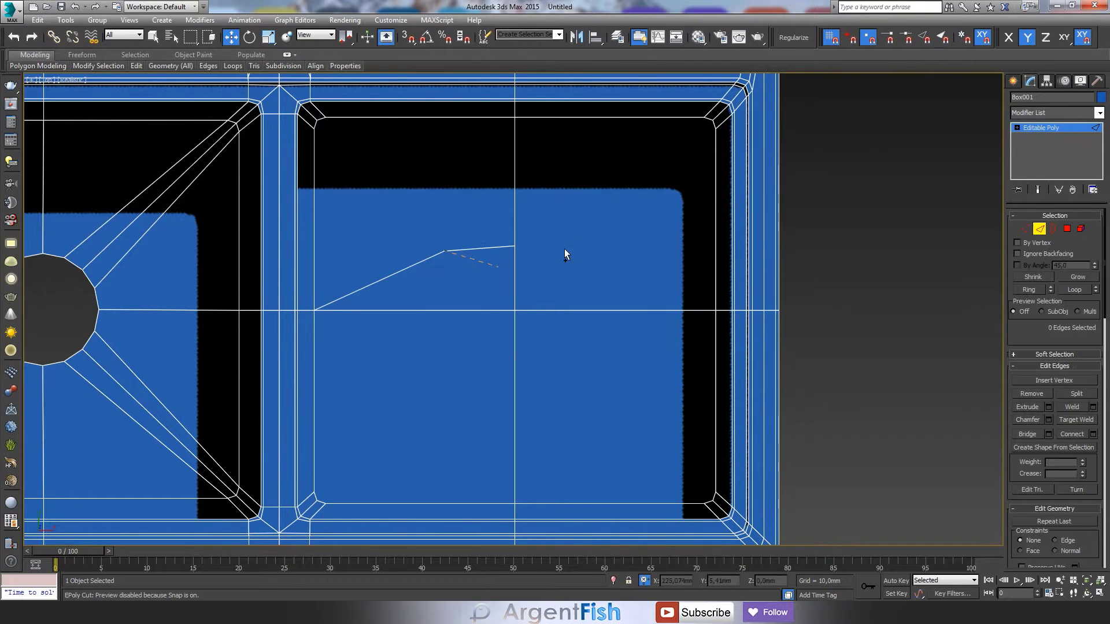
mouse_move(482, 336)
middle_mouse_down()
mouse_move(615, 330)
mouse_move(55, 326)
middle_mouse_up()
key("F3")
scroll(404, 340, "up", 5)
key("w")
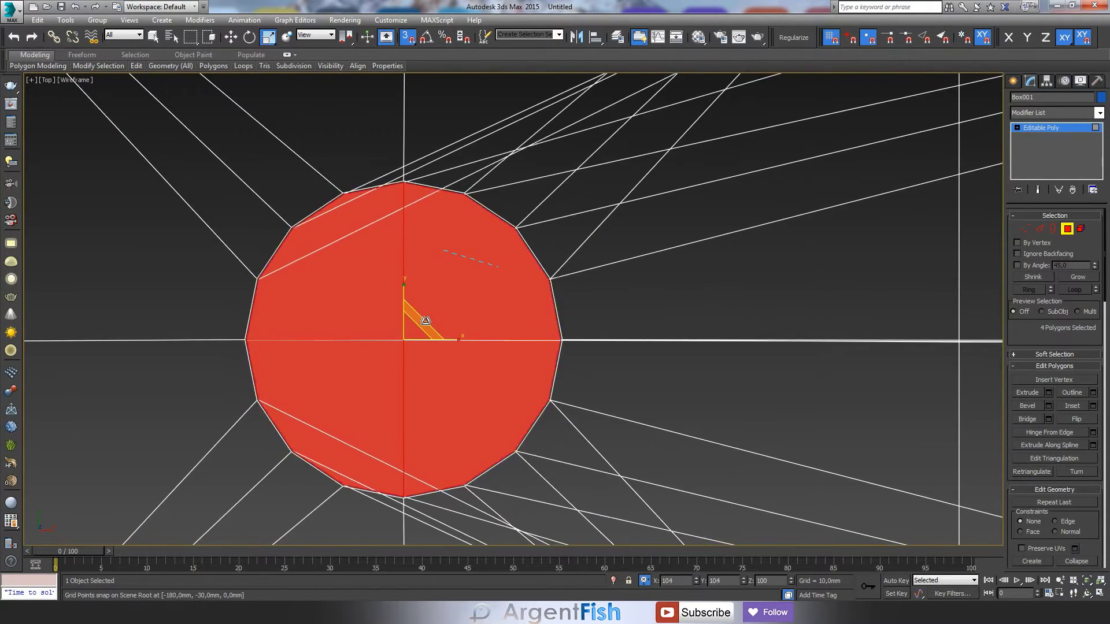
scroll(294, 312, "down", 5)
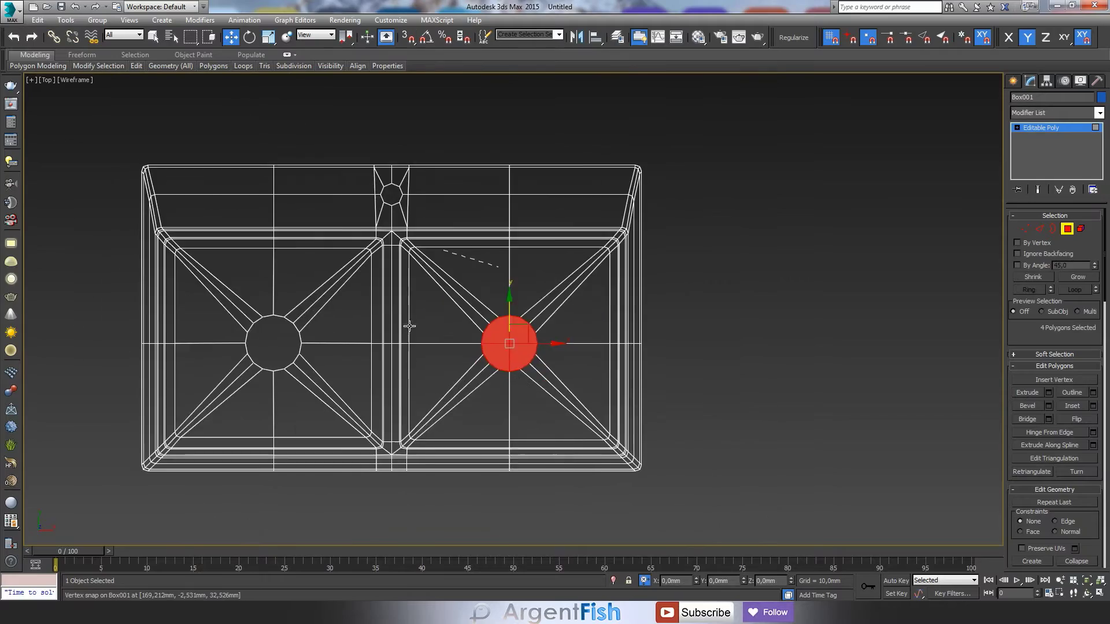
key("p")
key("F3")
middle_click_drag(402, 337, 484, 323, "alt")
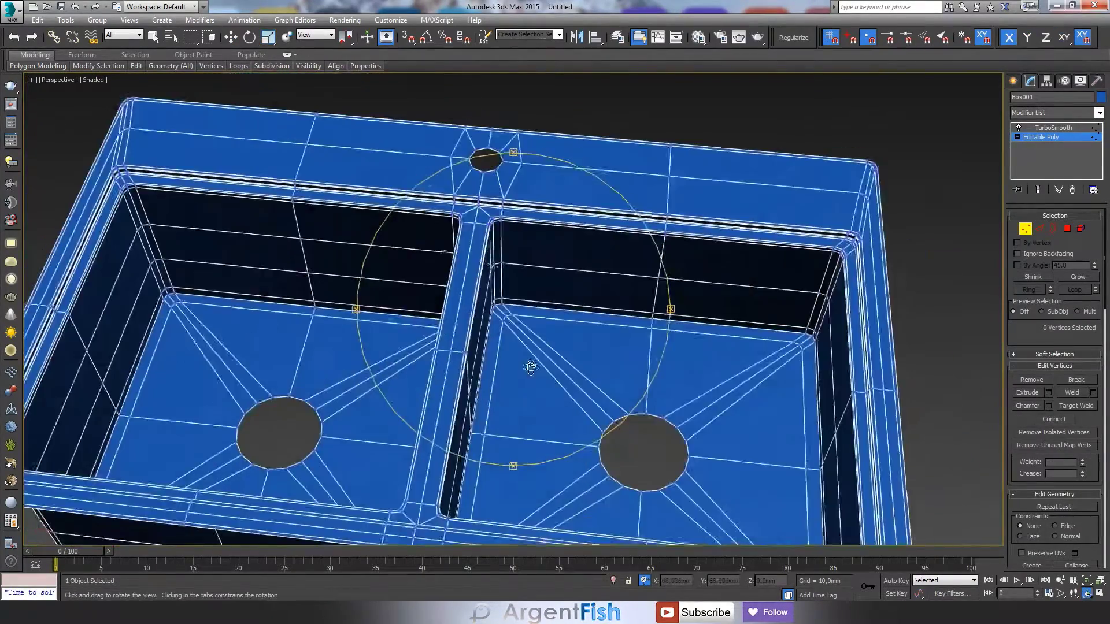
Orbit around the sink to view the upper basin walls below the rim.
left_click_drag(523, 346, 543, 363)
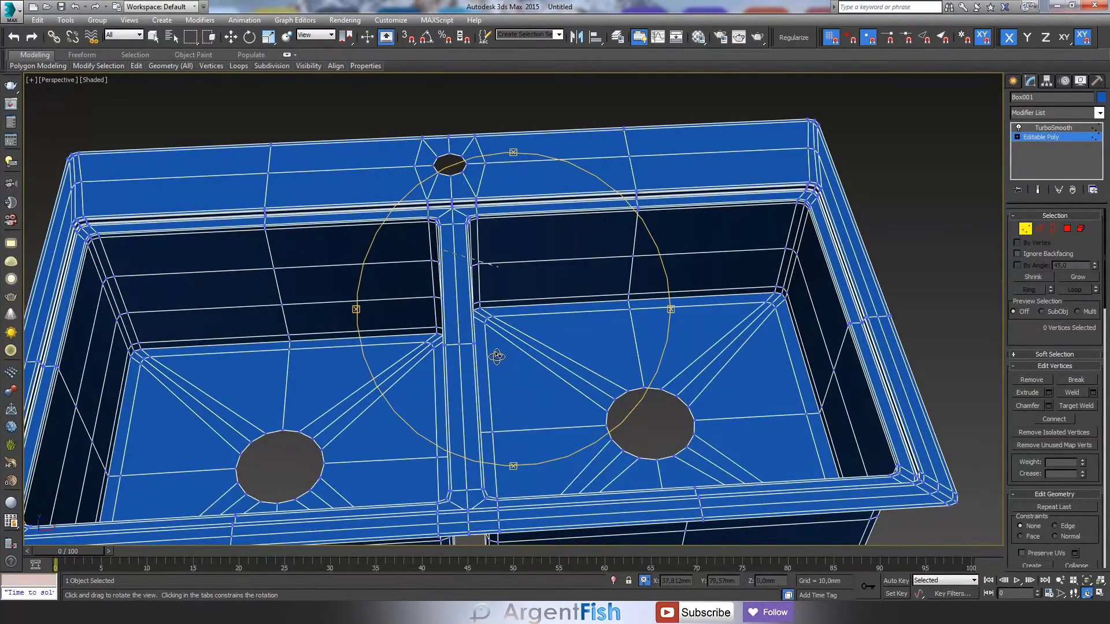
left_click_drag(541, 372, 373, 320)
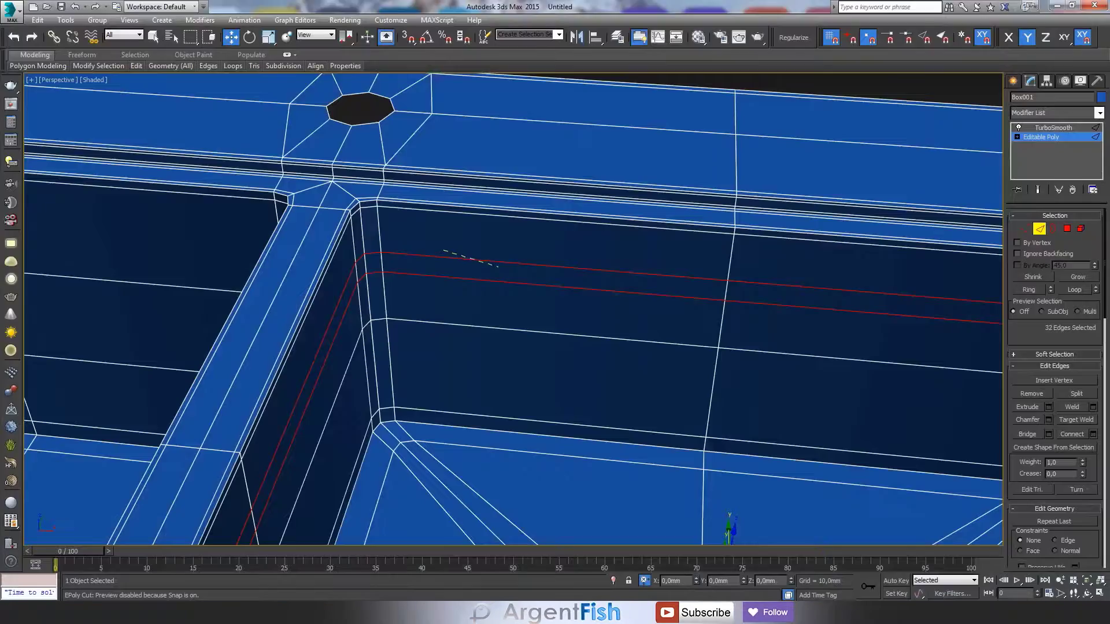
Chamfer the basin wall edge loops into close pairs in the front view.
key("alt+w")
right_click(825, 219)
scroll(767, 155, "down", 3)
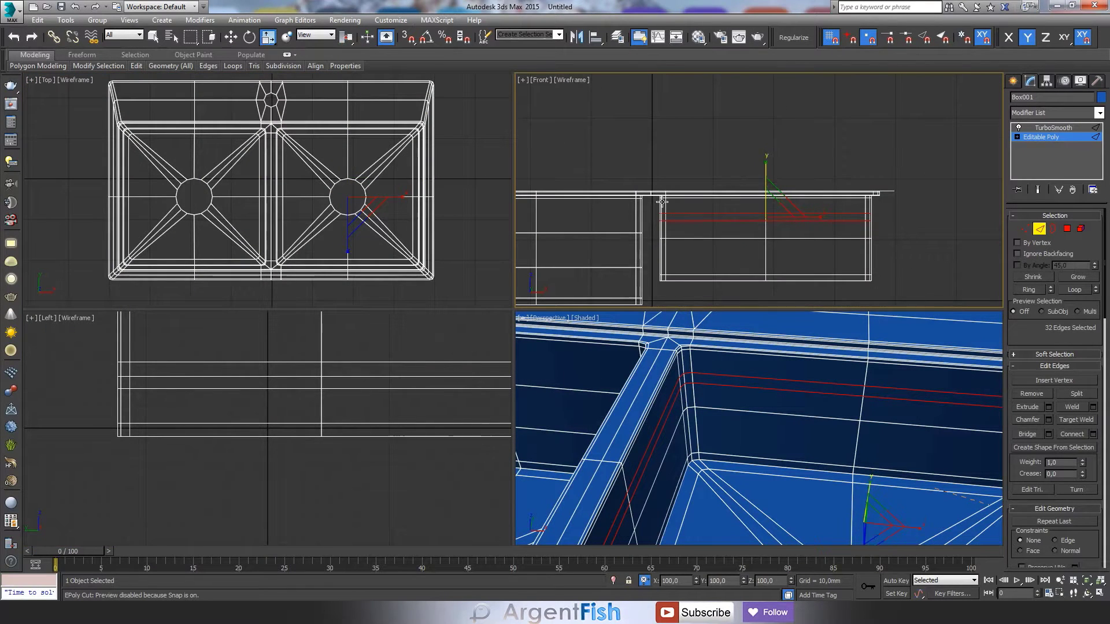
scroll(714, 198, "up", 5)
key("w")
scroll(736, 197, "down", 2)
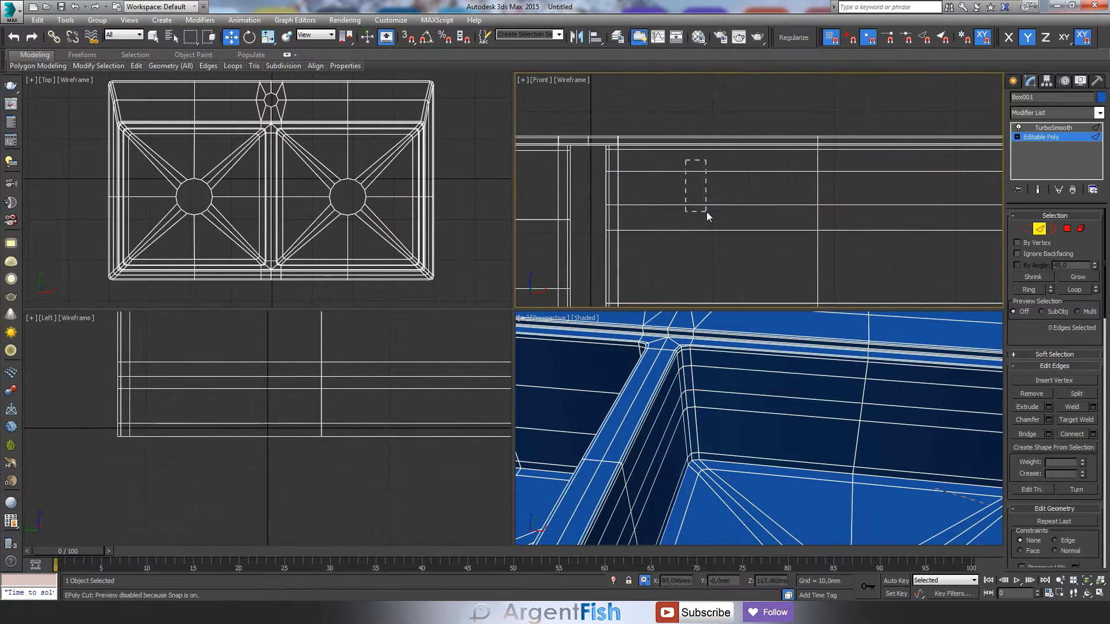
key("ctrl+shift+c")
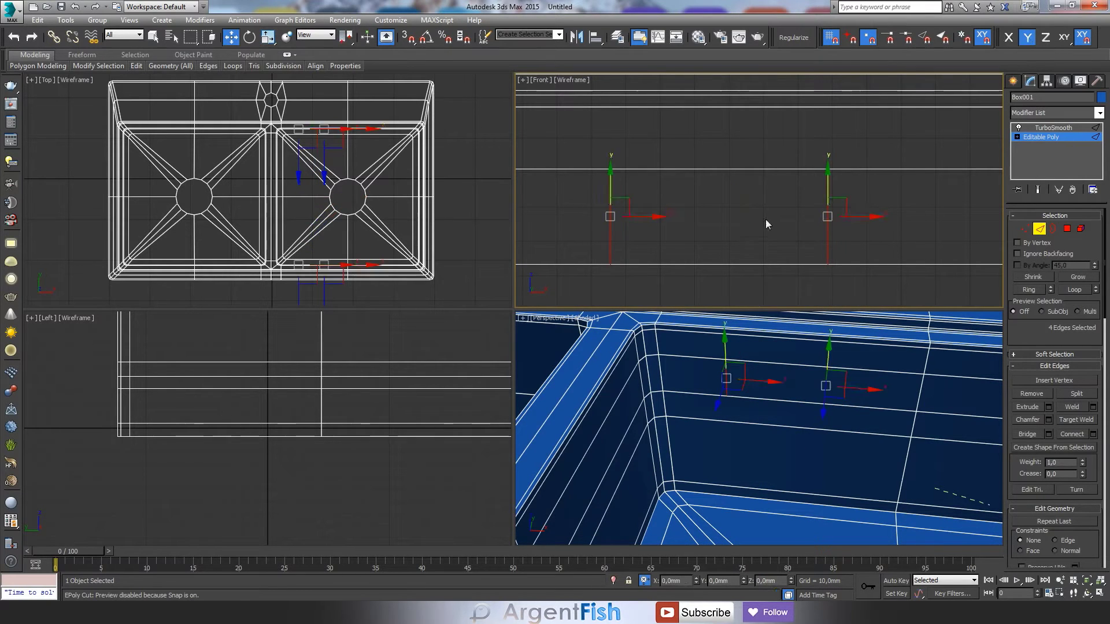
scroll(708, 199, "down", 3)
Adjust the slot vertices, delete the middle wall polygon, and select the new hole's border.
key("1")
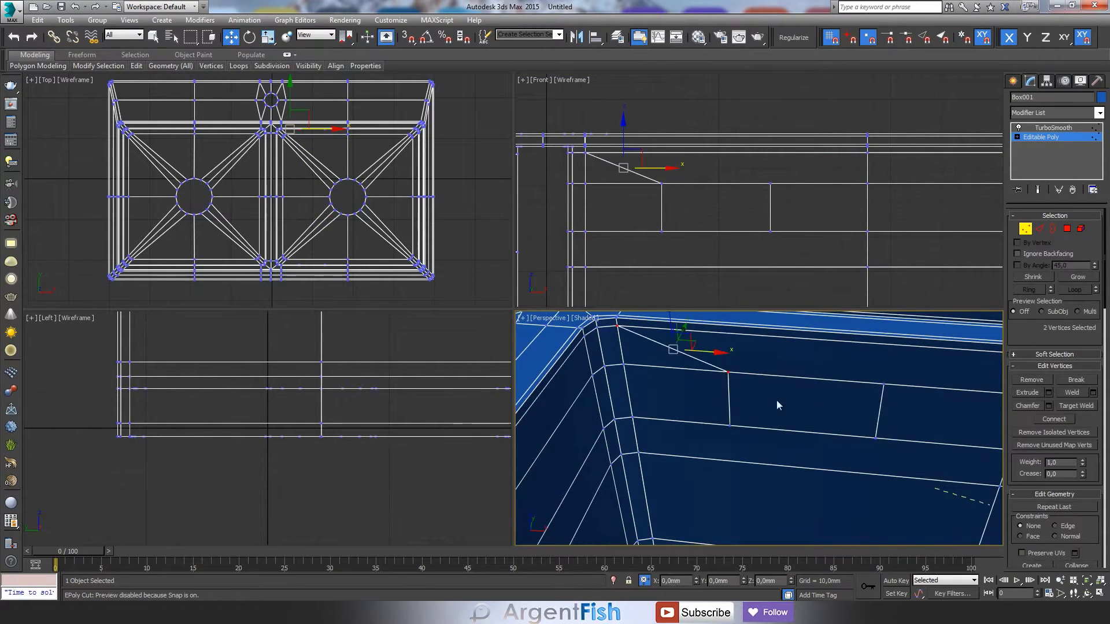
middle_click_drag(777, 405, 698, 416)
left_click(802, 396)
key("4")
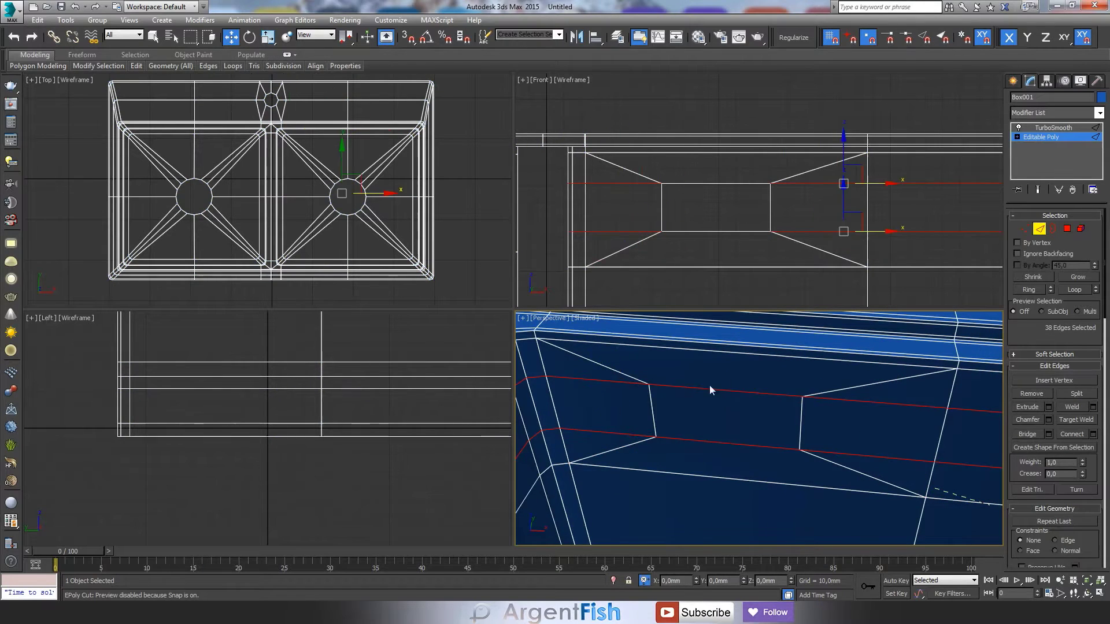
left_click(735, 391)
key("Delete")
key("3")
left_click(723, 438)
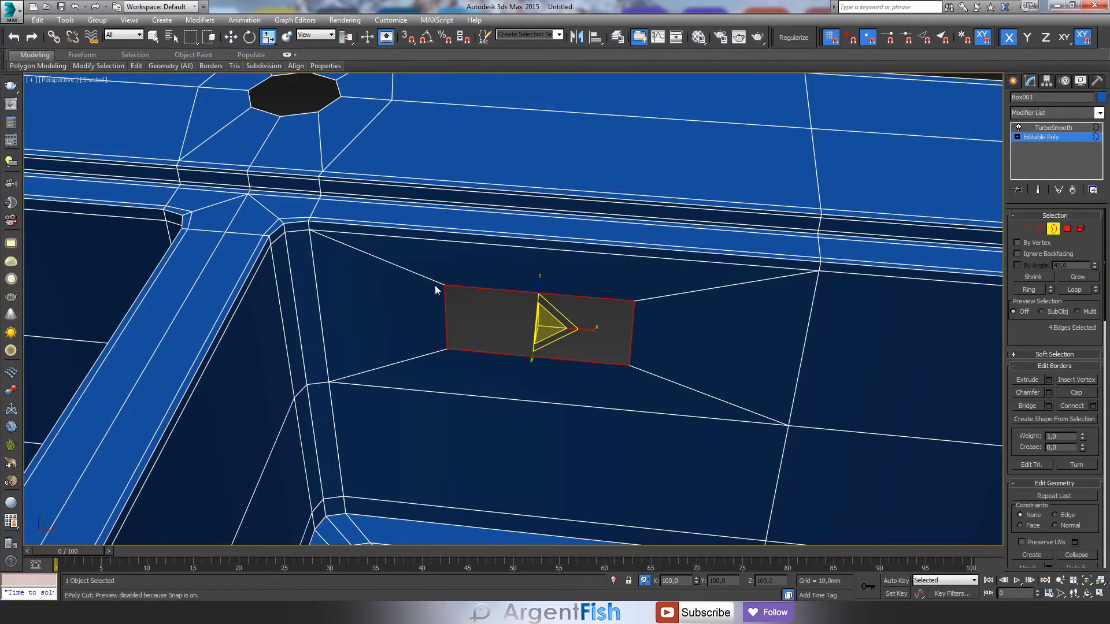
Connect the slot's corner edges and start chamfering its four corners.
key("2")
key("w")
left_click(421, 275)
left_click(433, 353, "ctrl")
key("ctrl+shift+e")
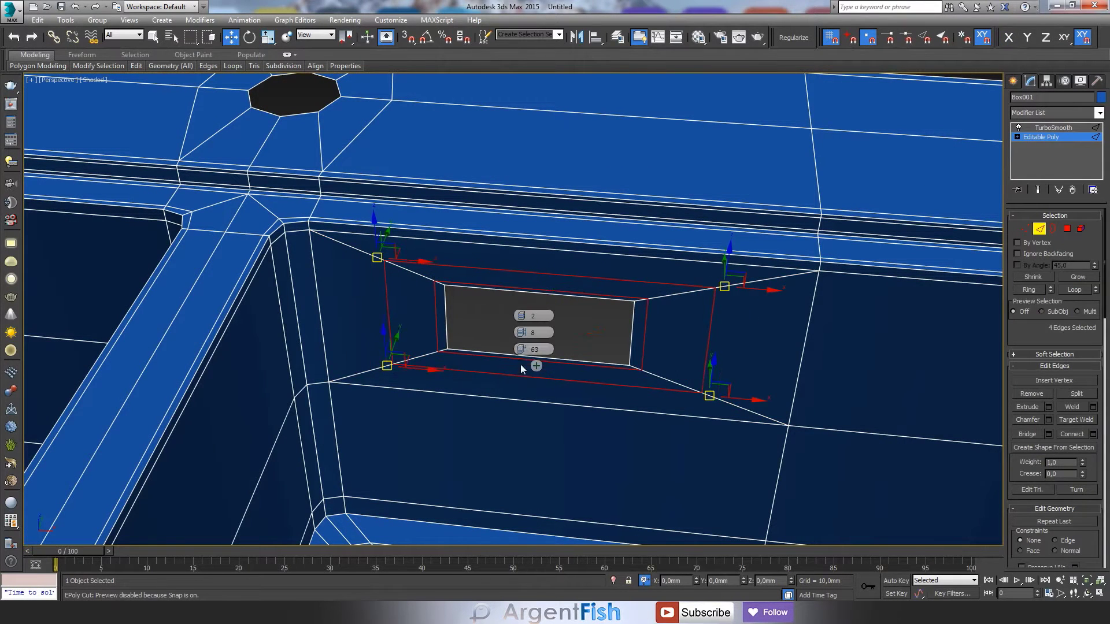
key("w")
key("z")
middle_click_drag(533, 324, 806, 270, "alt")
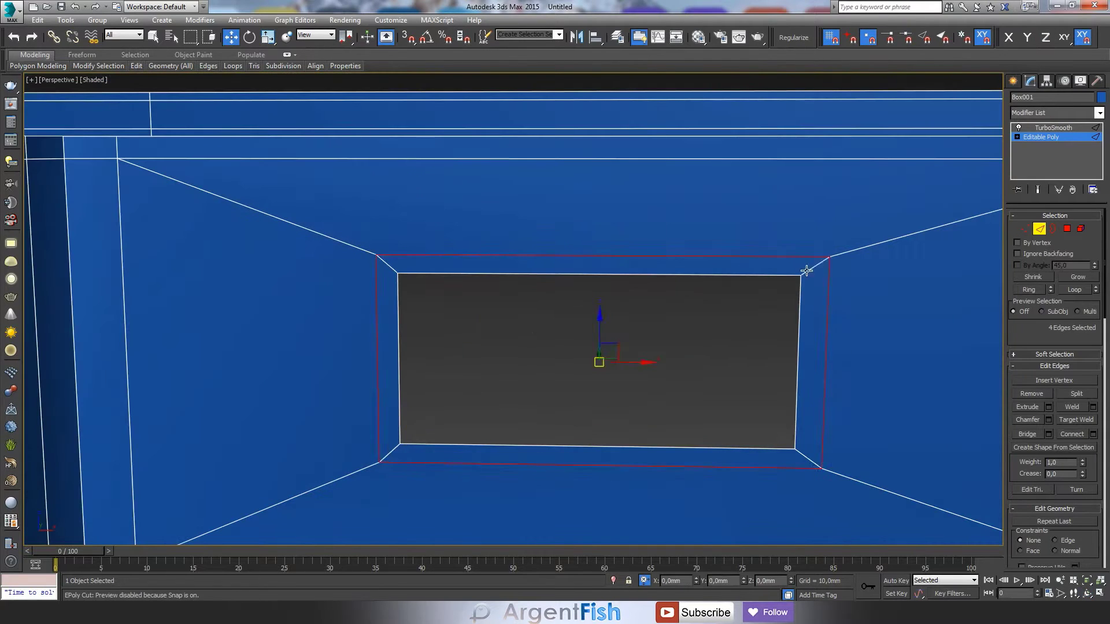
key("ctrl+shift+c")
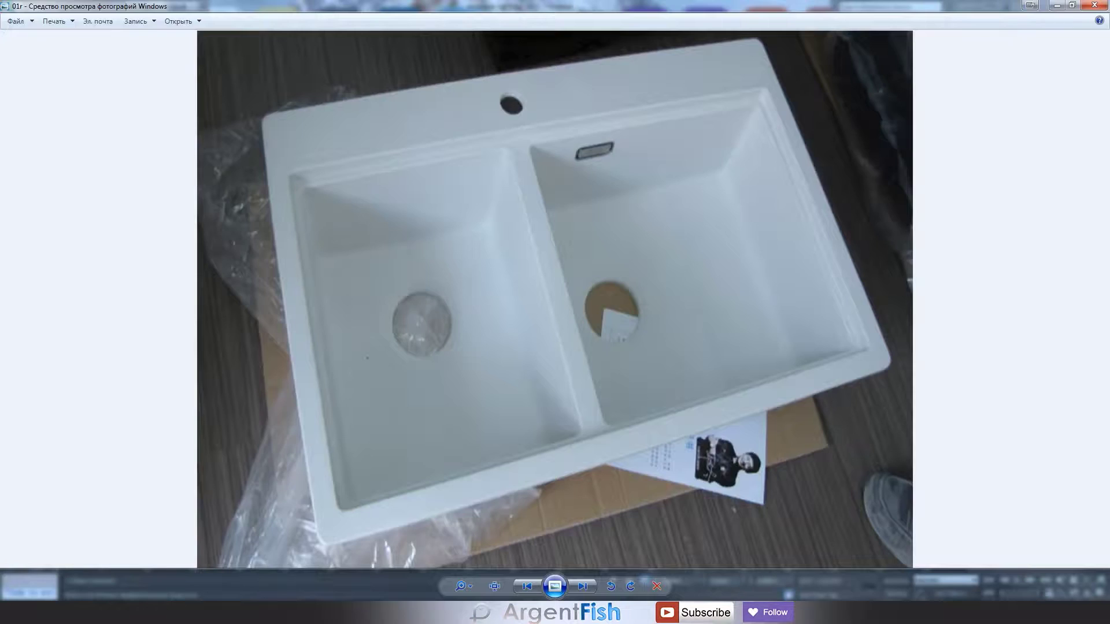
Set the chamfer amount on the overflow slot's four corner edges.
left_click_drag(522, 333, 522, 323)
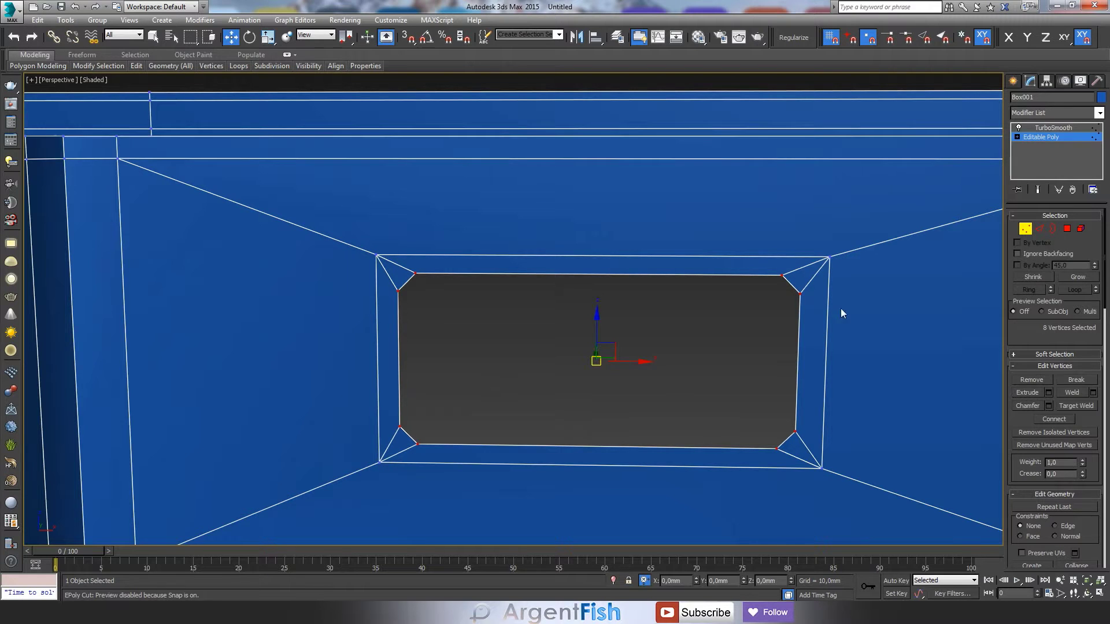
Orbit around the overflow slot, inspecting it in Edge and Vertex modes.
mouse_move(518, 356)
middle_mouse_down("alt")
mouse_move(614, 345)
mouse_move(488, 304)
middle_mouse_up("alt")
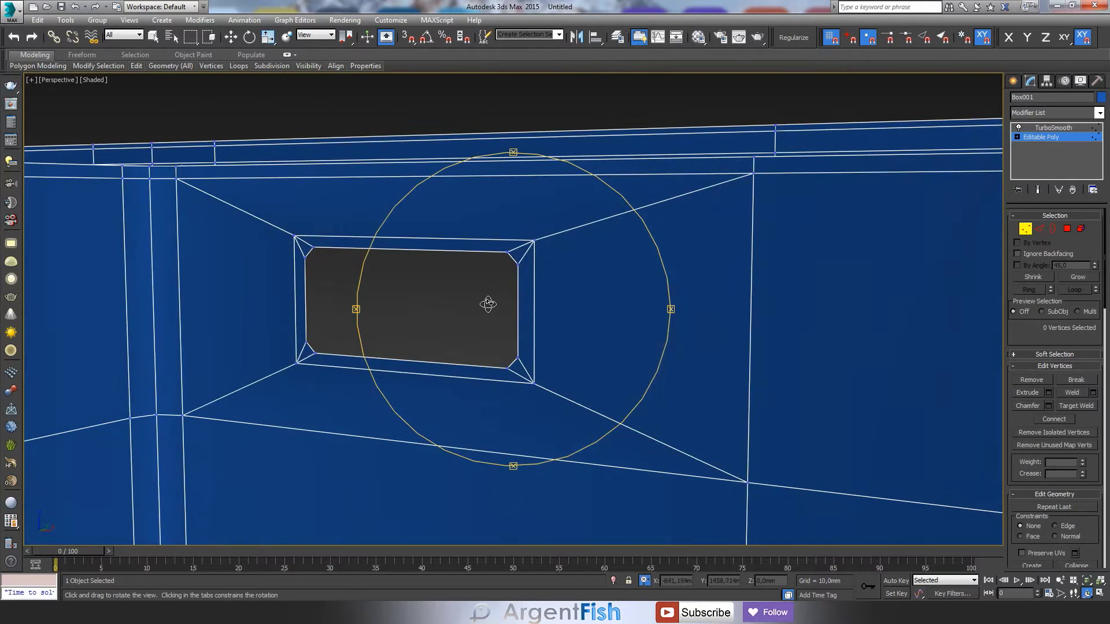
key("w")
key("2")
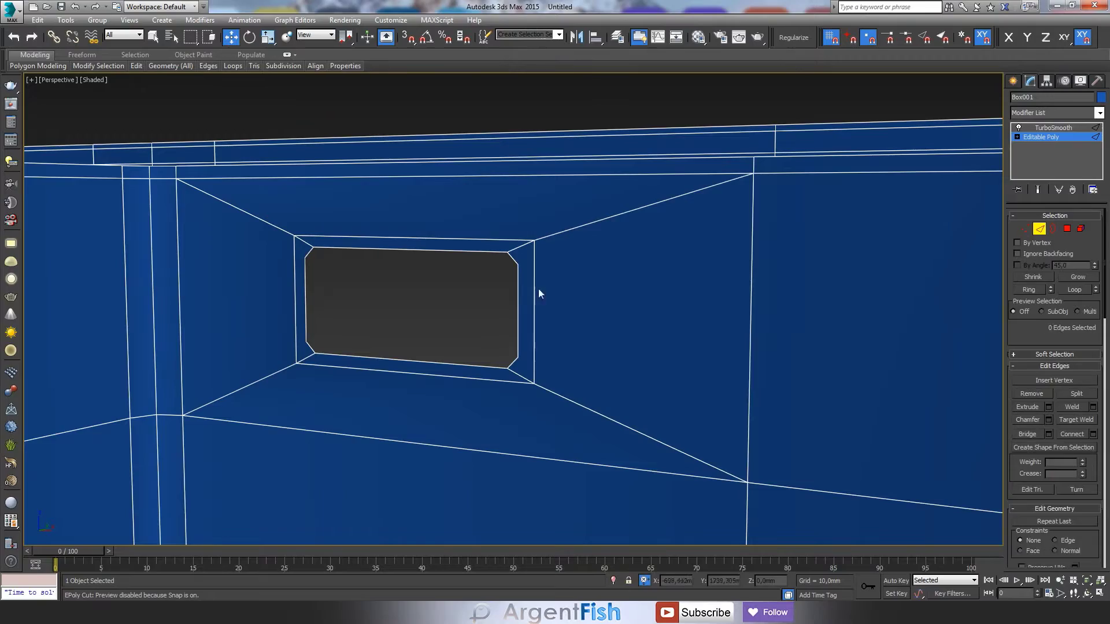
mouse_move(300, 301)
middle_mouse_down("alt")
mouse_move(539, 339)
mouse_move(583, 362)
middle_mouse_up("alt")
key("w")
key("1")
scroll(583, 362, "up", 5)
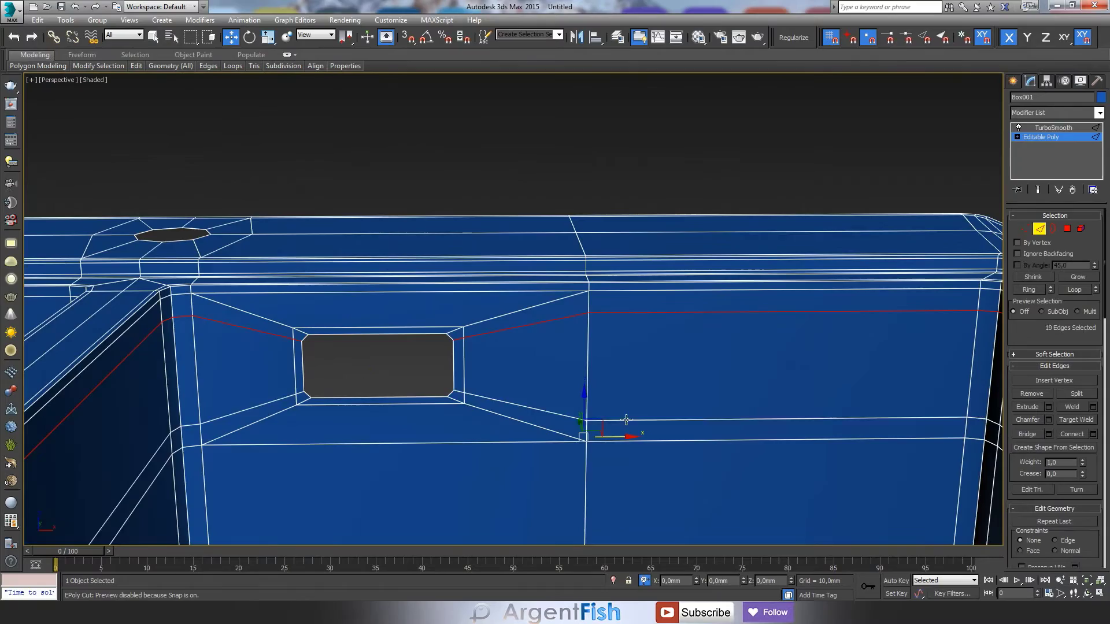
middle_click_drag(514, 386, 497, 324)
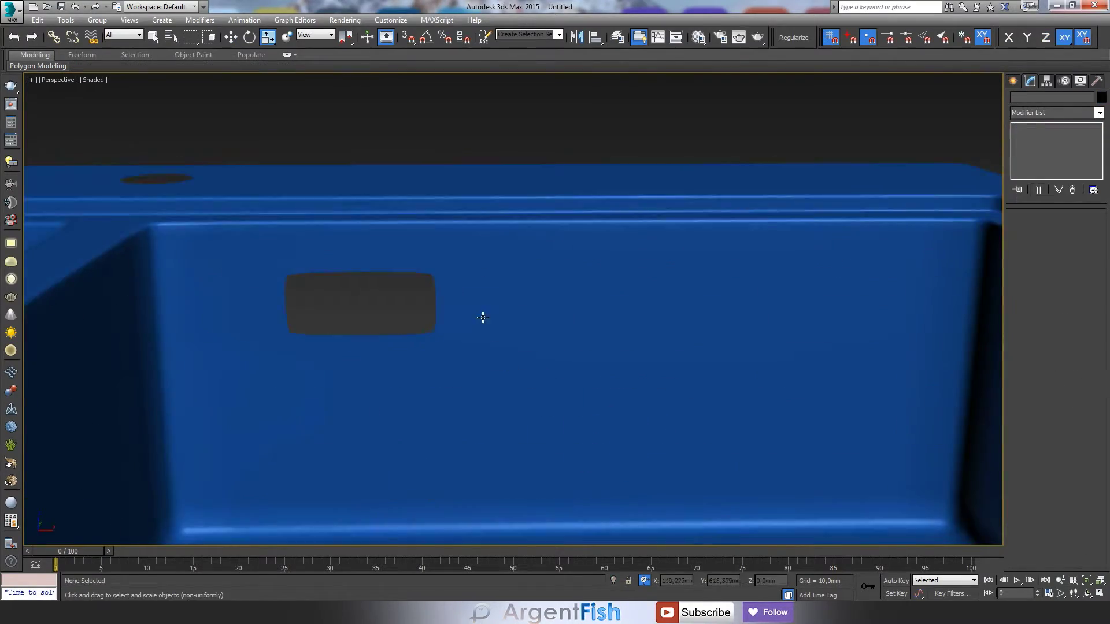
Raise the TurboSmooth iterations from 1 to 2 and view the whole smoothed sink.
scroll(431, 364, "up", 5)
scroll(566, 243, "down", 2)
scroll(564, 228, "down", 3)
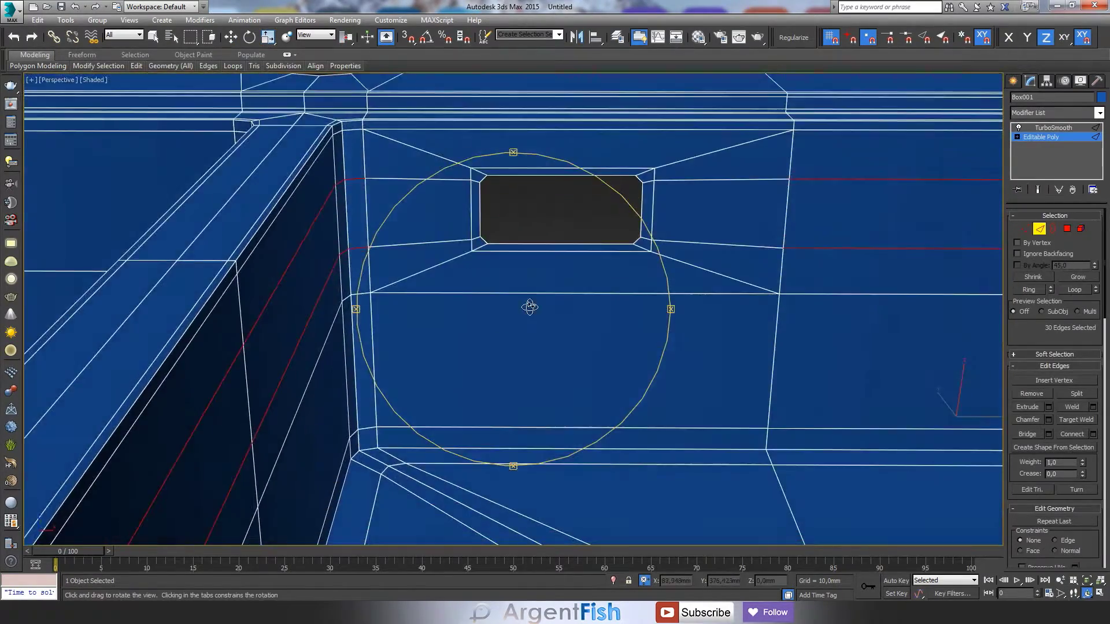
mouse_move(528, 307)
middle_mouse_down("alt")
mouse_move(528, 396)
mouse_move(479, 426)
mouse_move(465, 347)
mouse_move(476, 272)
middle_mouse_up("alt")
scroll(465, 309, "up", 5)
key("w")
scroll(702, 314, "down", 3)
scroll(594, 290, "down", 3)
scroll(545, 272, "up", 5)
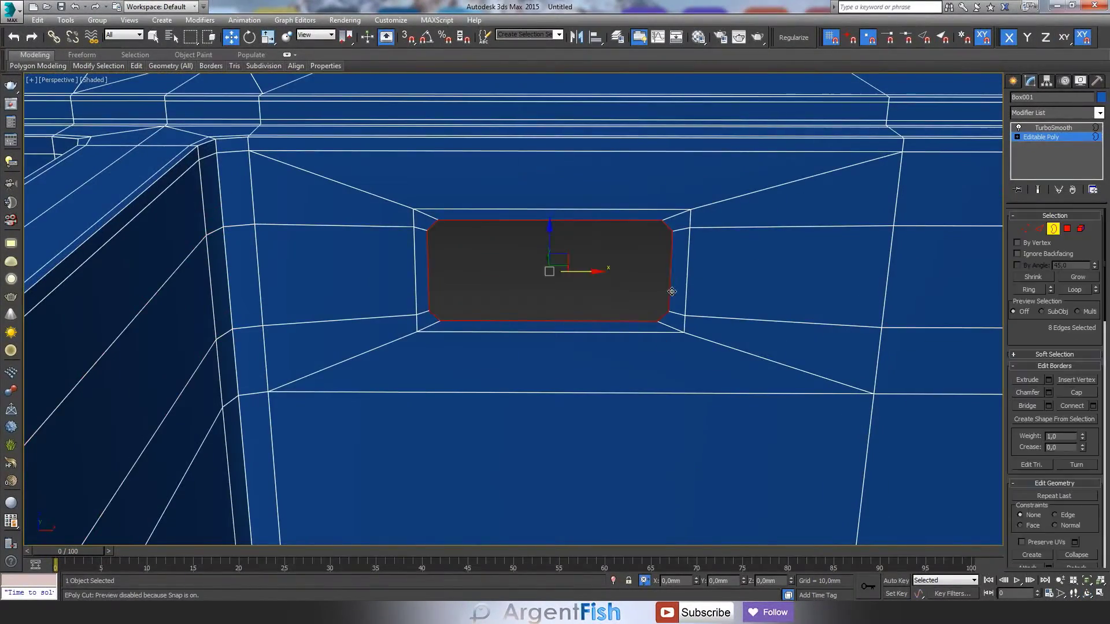
middle_click_drag(660, 341, 578, 300, "alt")
left_click(1053, 127)
left_click(1092, 231)
scroll(718, 218, "down", 5)
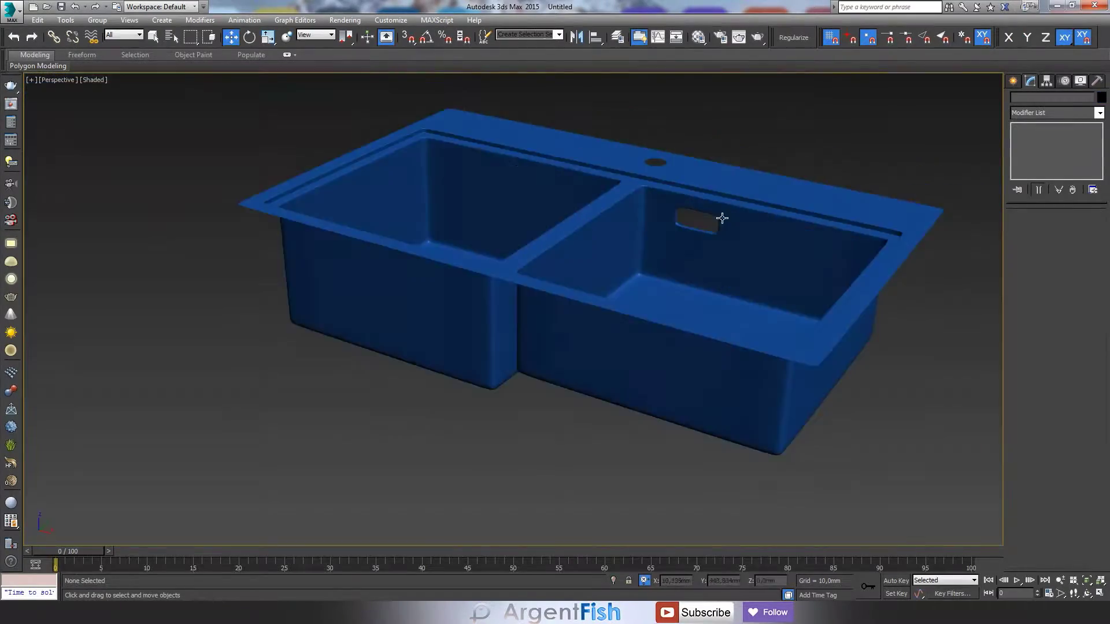
middle_click_drag(718, 218, 630, 274, "alt")
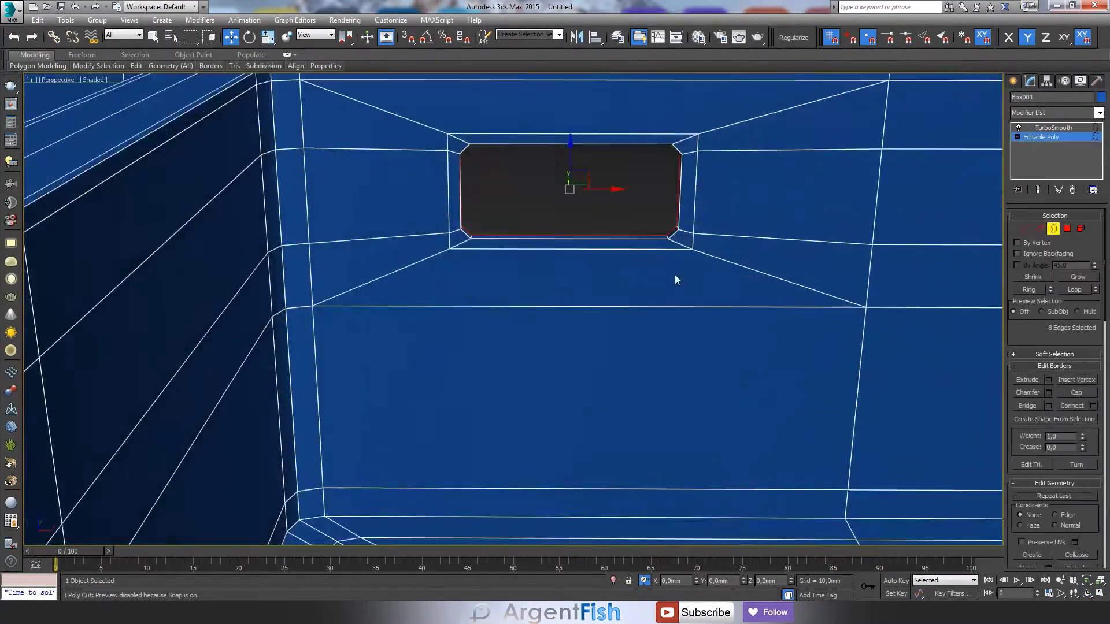
Return to the Editable Poly base mesh and select an edge and corner vertex at the slot.
key("F5")
middle_click_drag(586, 232, 556, 276, "alt")
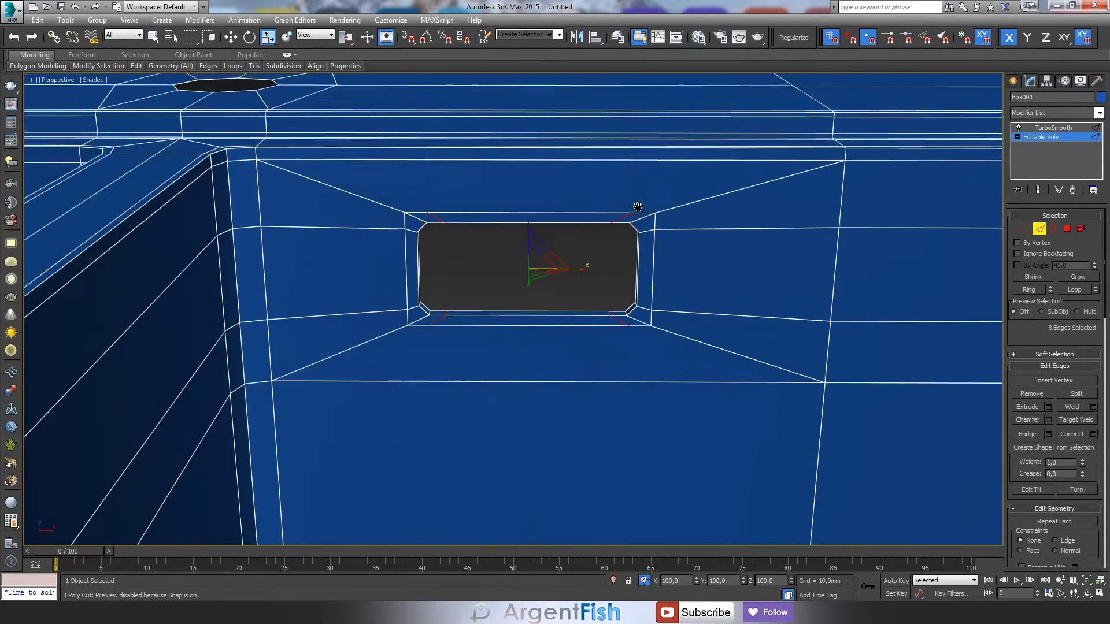
left_click(1053, 127)
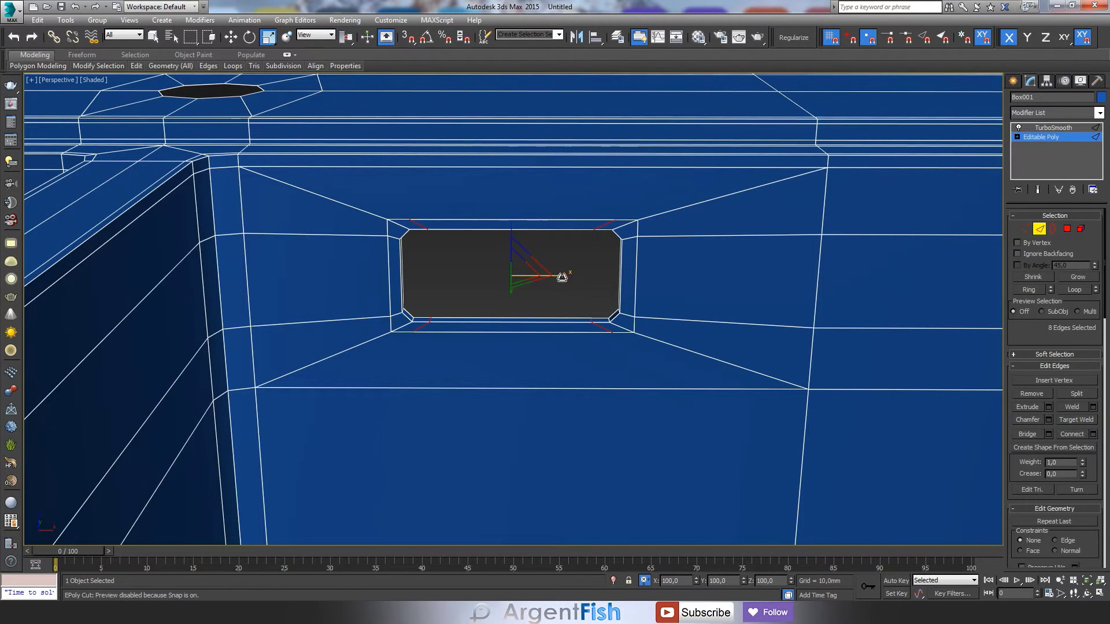
left_click(427, 224)
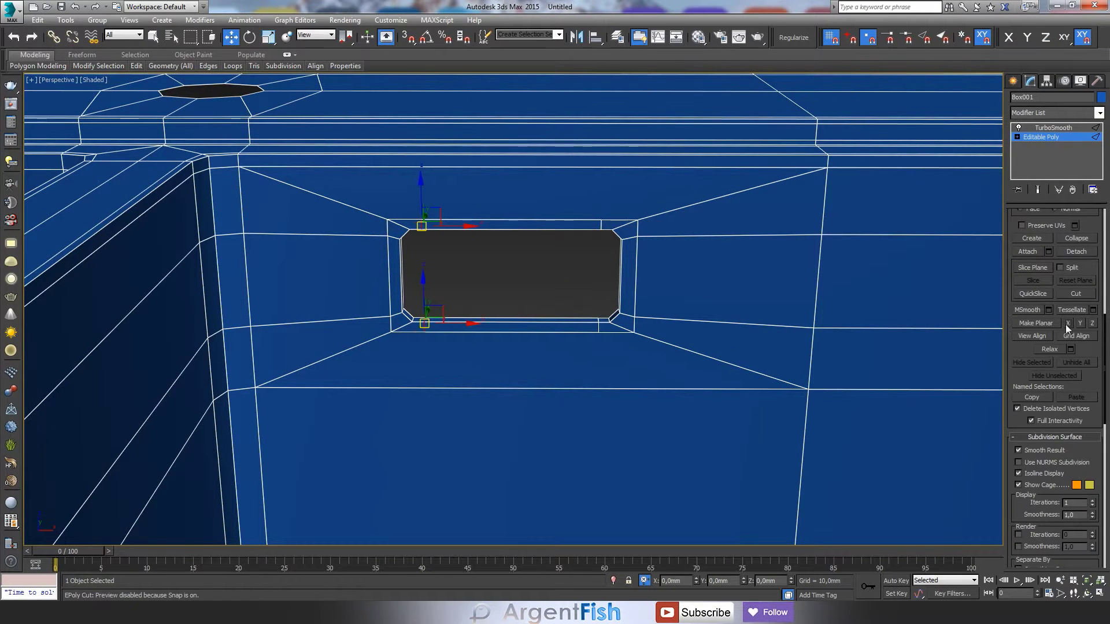
key("1")
left_click(387, 220)
Select the vertices around the right drain hole and restore the four-view layout.
scroll(552, 280, "down", 2)
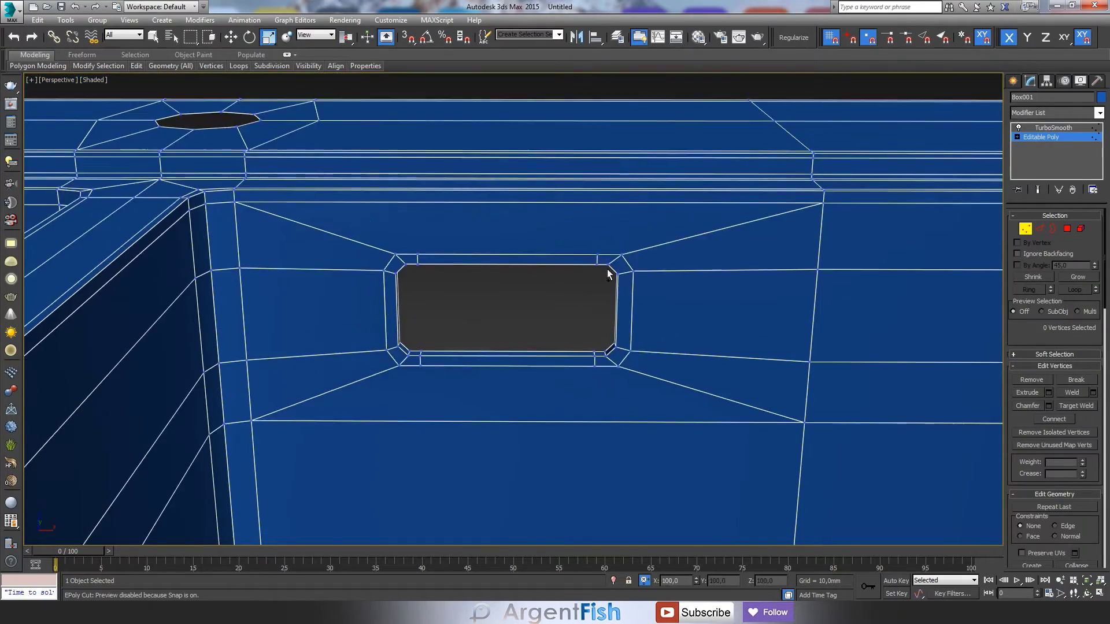
scroll(607, 269, "down", 3)
mouse_move(588, 255)
middle_mouse_down("alt")
mouse_move(514, 335)
mouse_move(514, 278)
middle_mouse_up("alt")
scroll(486, 313, "up", 3)
key("alt+c")
left_click_drag(468, 298, 617, 418)
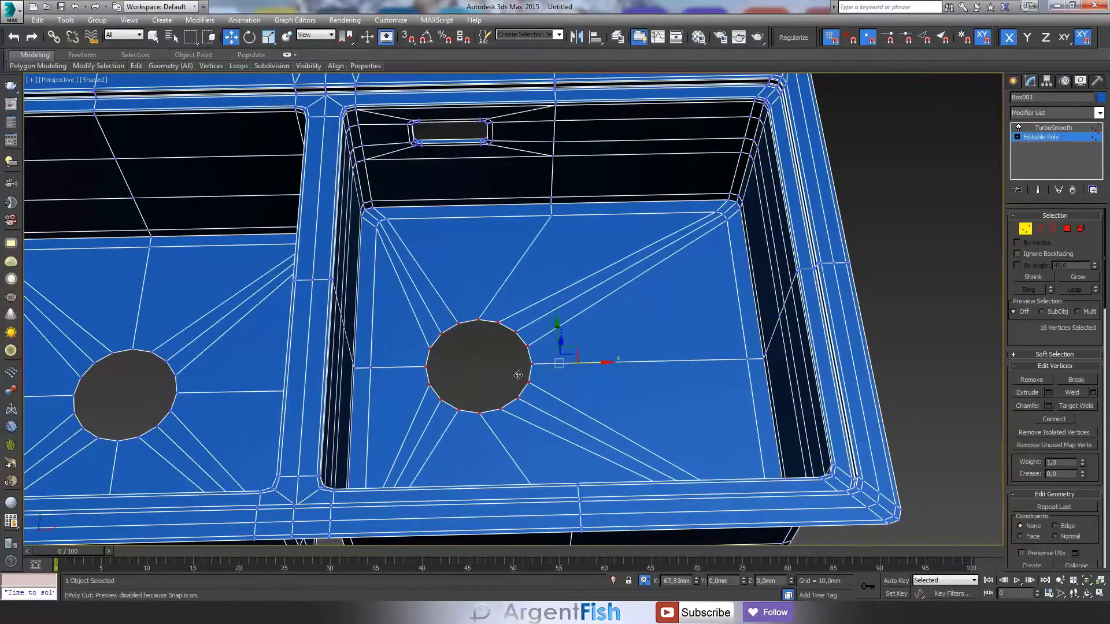
key("alt+w")
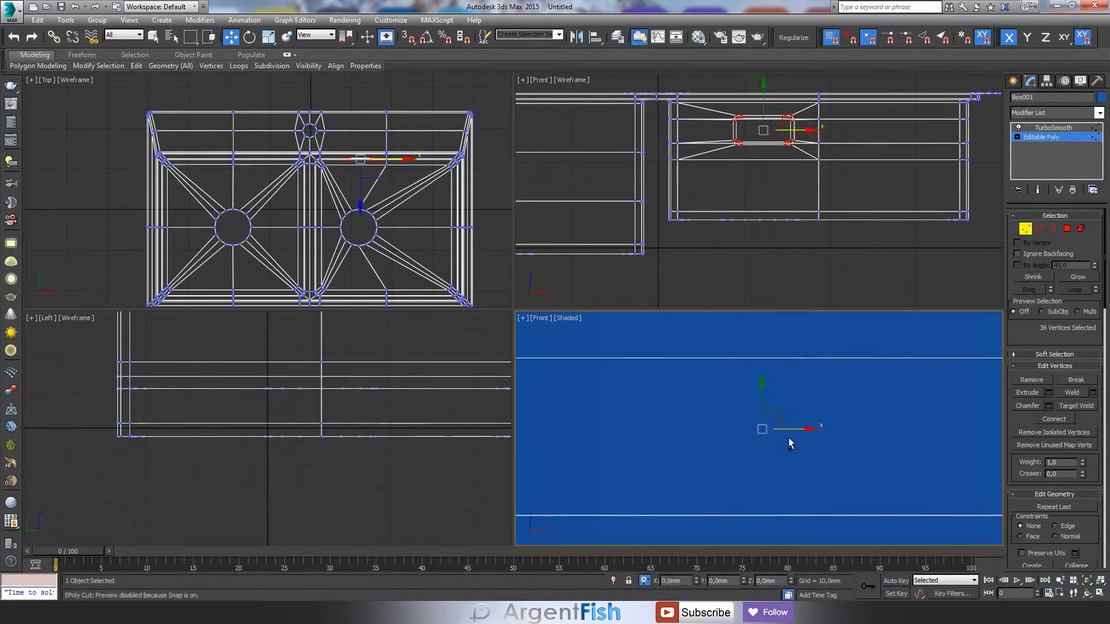
Maximize the perspective view, clear the vertex selection and select rim edges above the slot.
middle_click_drag(793, 445, 748, 453, "alt")
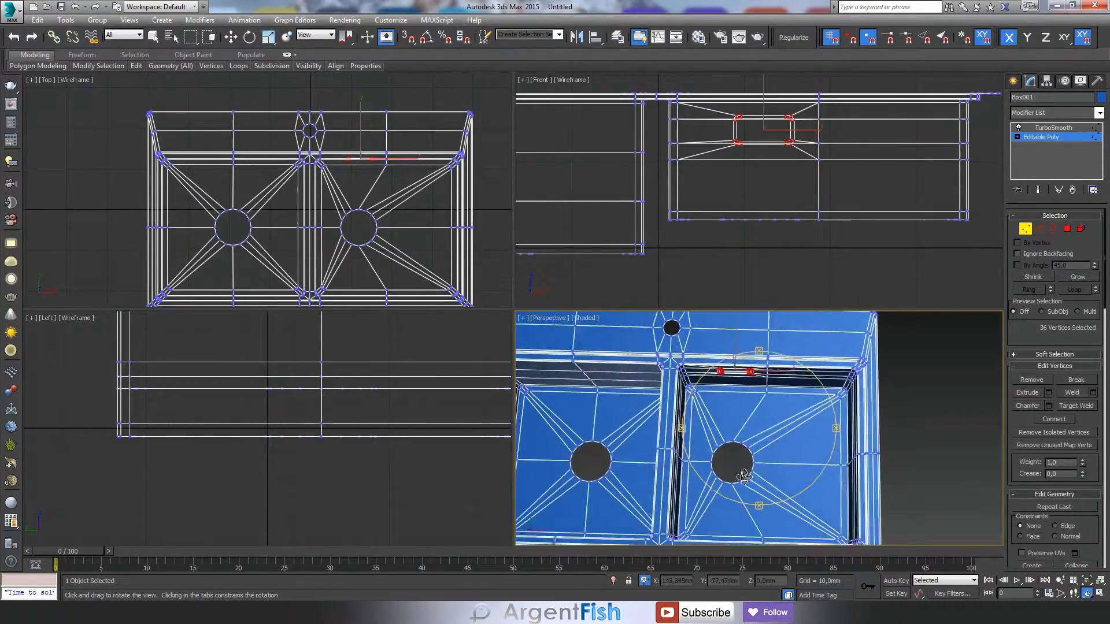
key("alt+w")
key("z")
scroll(570, 298, "down", 5)
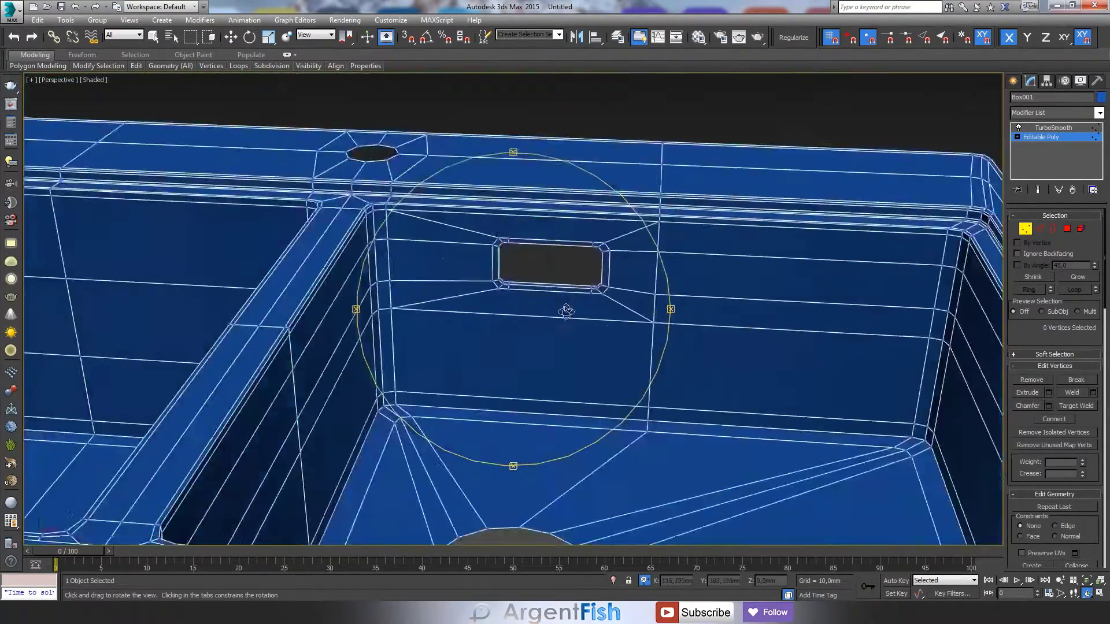
middle_click_drag(571, 298, 561, 323, "alt")
scroll(542, 363, "up", 3)
scroll(542, 363, "down", 5)
scroll(542, 363, "up", 4)
middle_click_drag(542, 363, 559, 308, "alt")
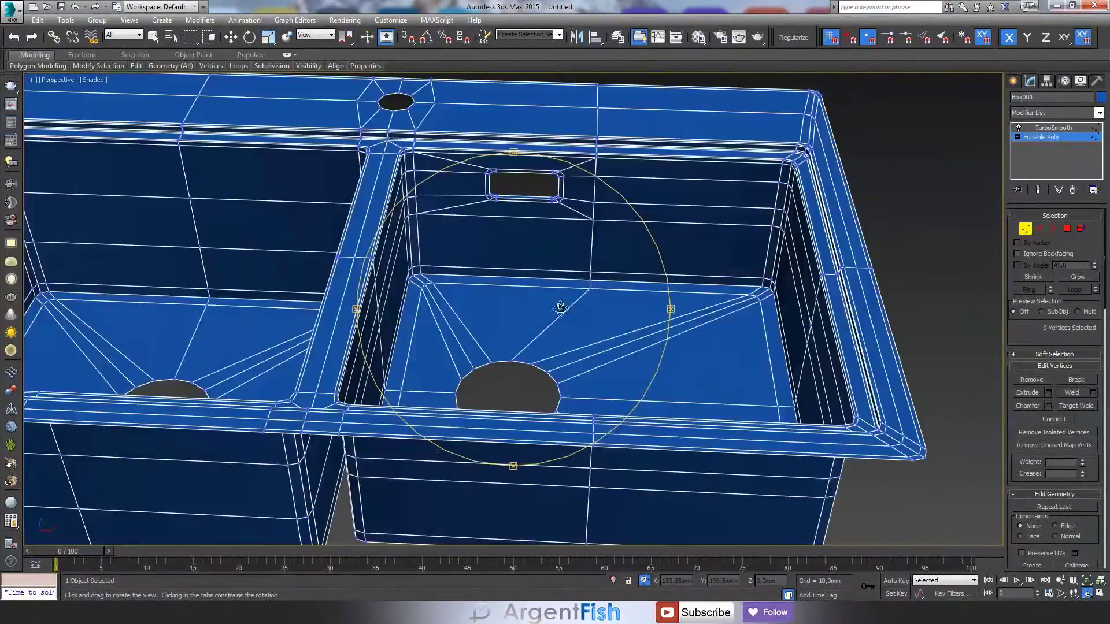
key("2")
scroll(589, 150, "up", 3)
middle_click_drag(624, 122, 624, 171)
Connect the basin-wall edges below the overflow slot with new vertical edges.
key("r")
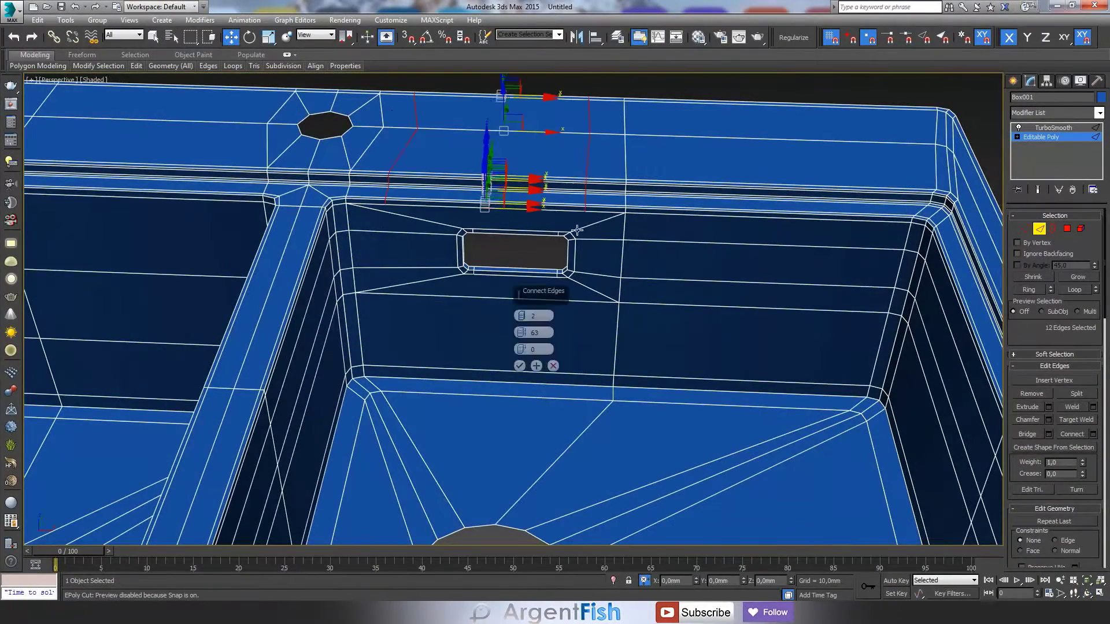
key("r")
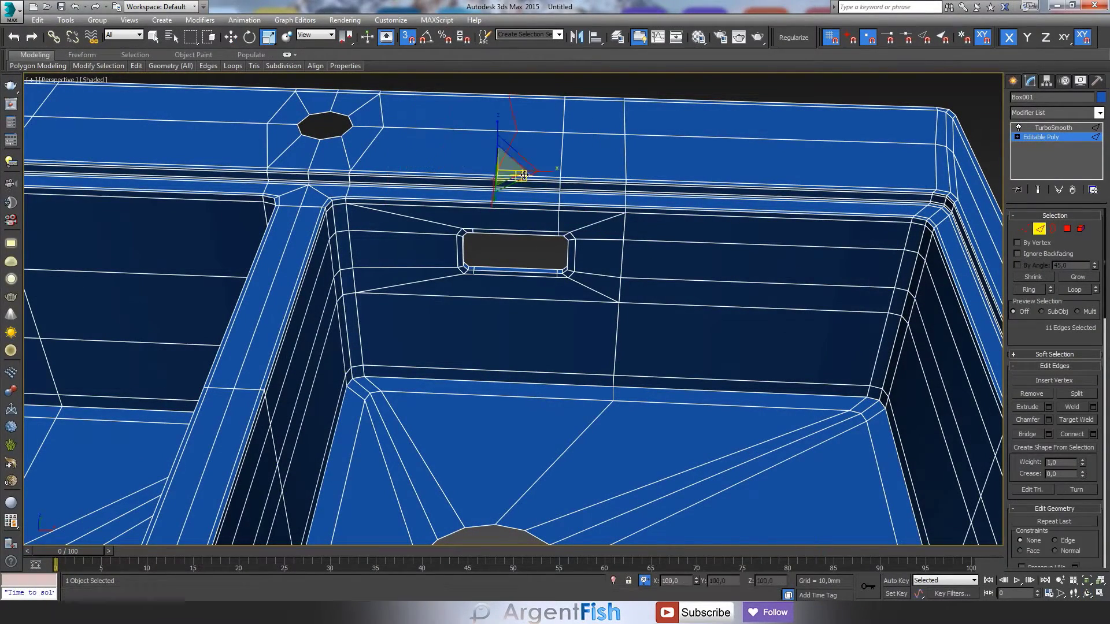
key("1")
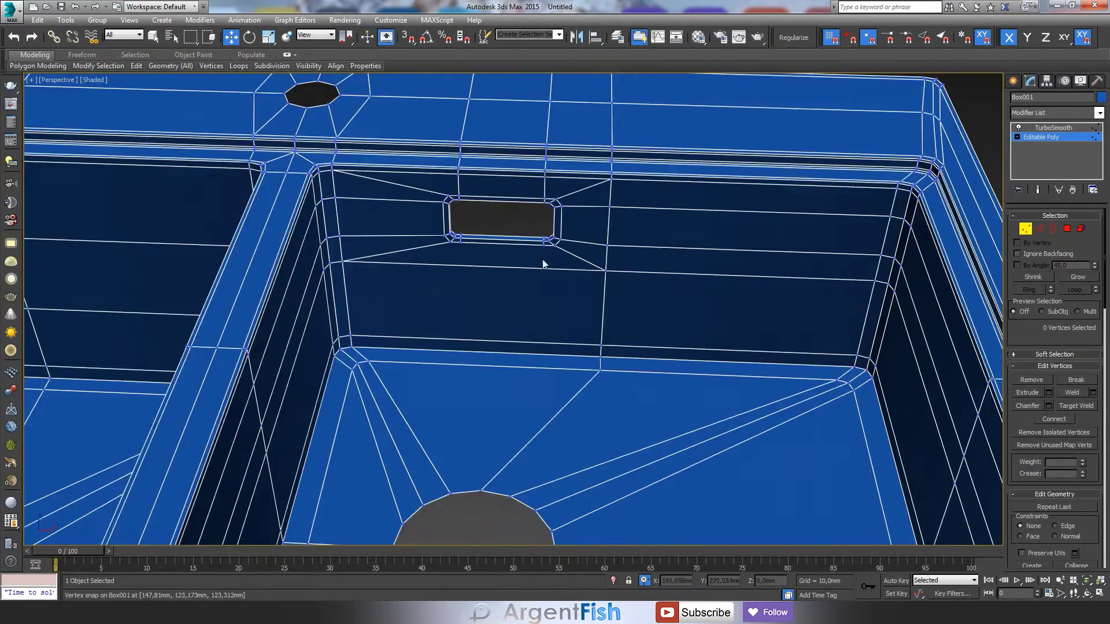
middle_click_drag(543, 260, 495, 258)
scroll(545, 215, "up", 2)
key("2")
left_click(545, 214)
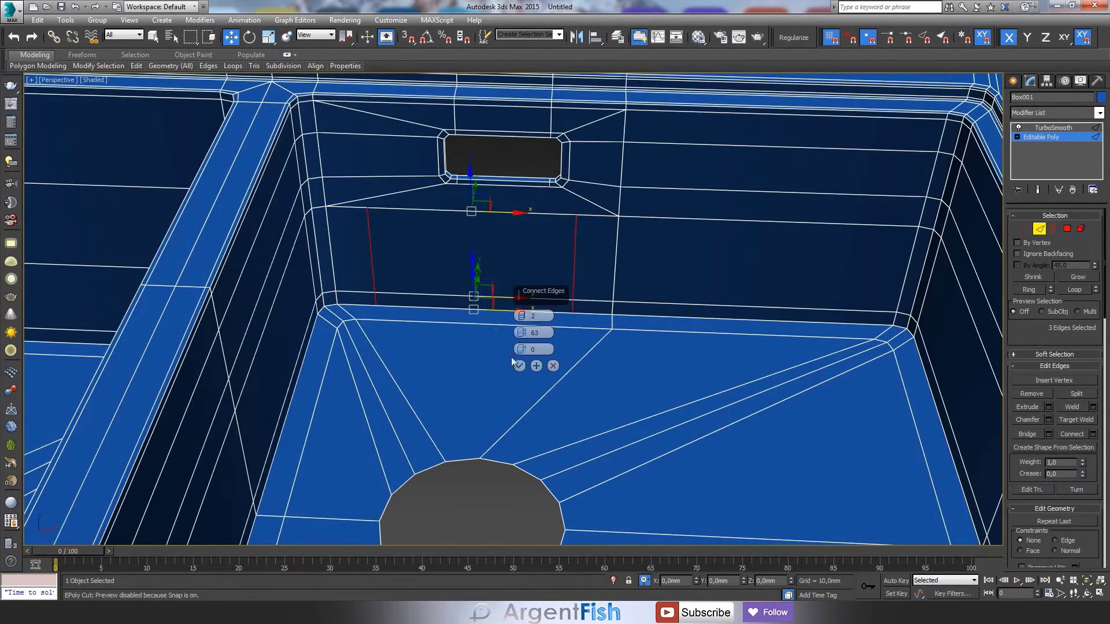
key("ctrl+shift+e")
key("1")
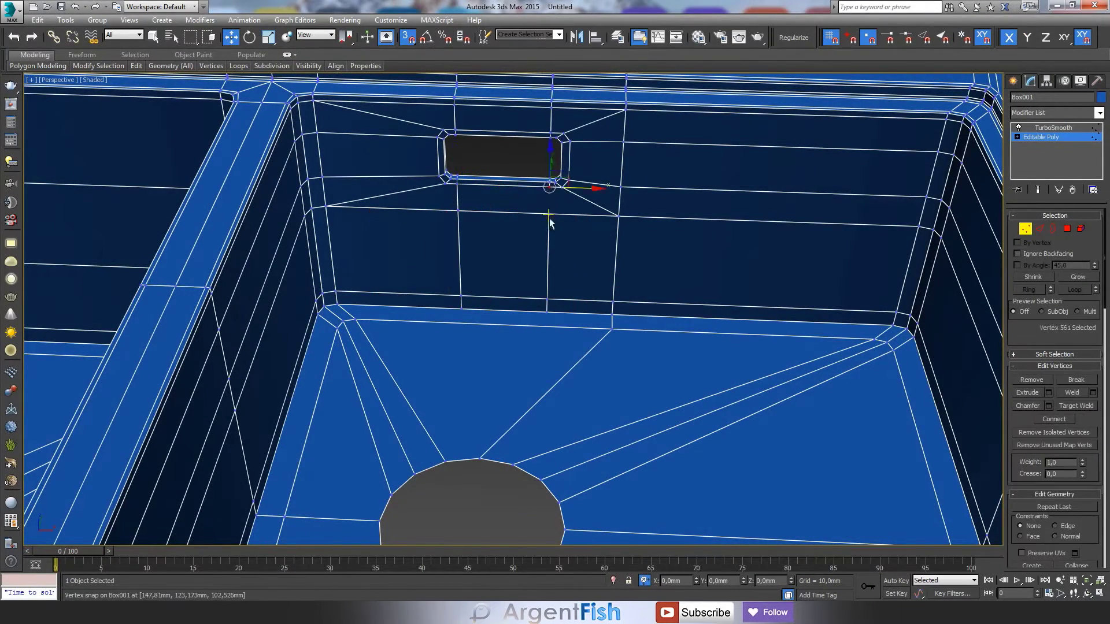
Delete the right basin's floor polygons around the drain, leaving an open border.
scroll(549, 223, "down", 3)
middle_click_drag(518, 255, 500, 380, "alt")
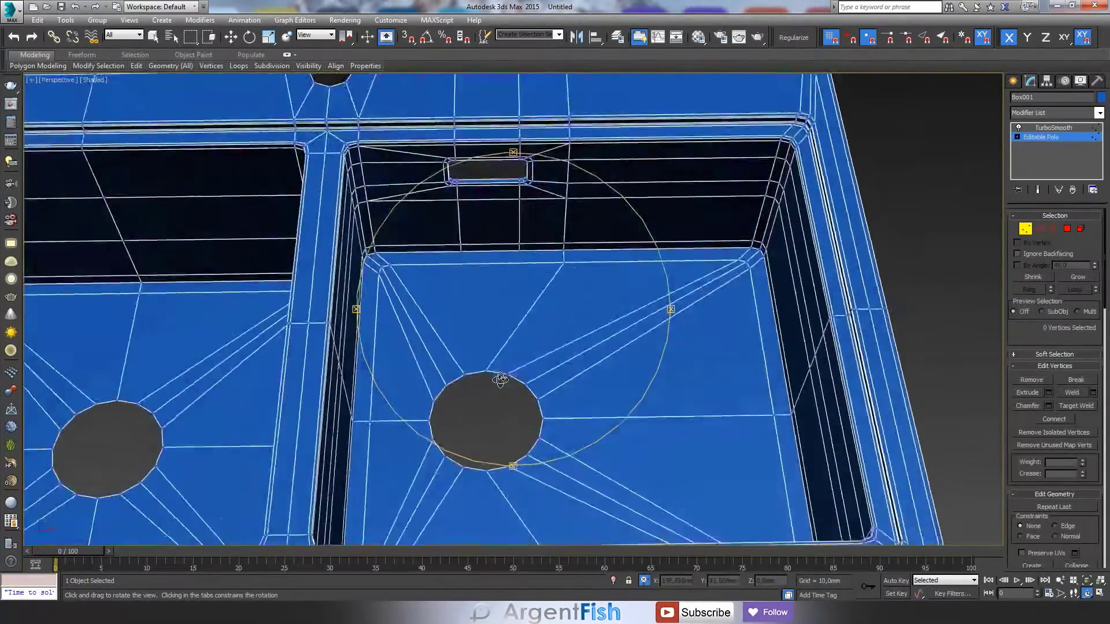
scroll(499, 380, "down", 3)
scroll(503, 280, "up", 4)
key("4")
left_click(497, 237)
key("Delete")
key("1")
key("w")
scroll(463, 242, "up", 4)
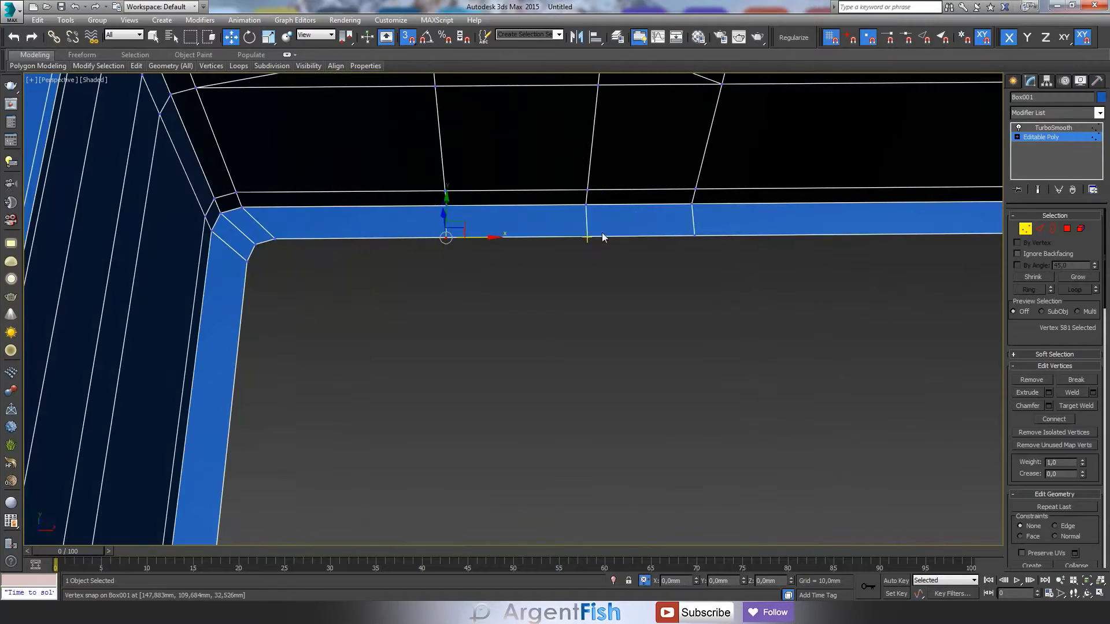
key("3")
scroll(602, 237, "down", 3)
scroll(628, 387, "down", 3)
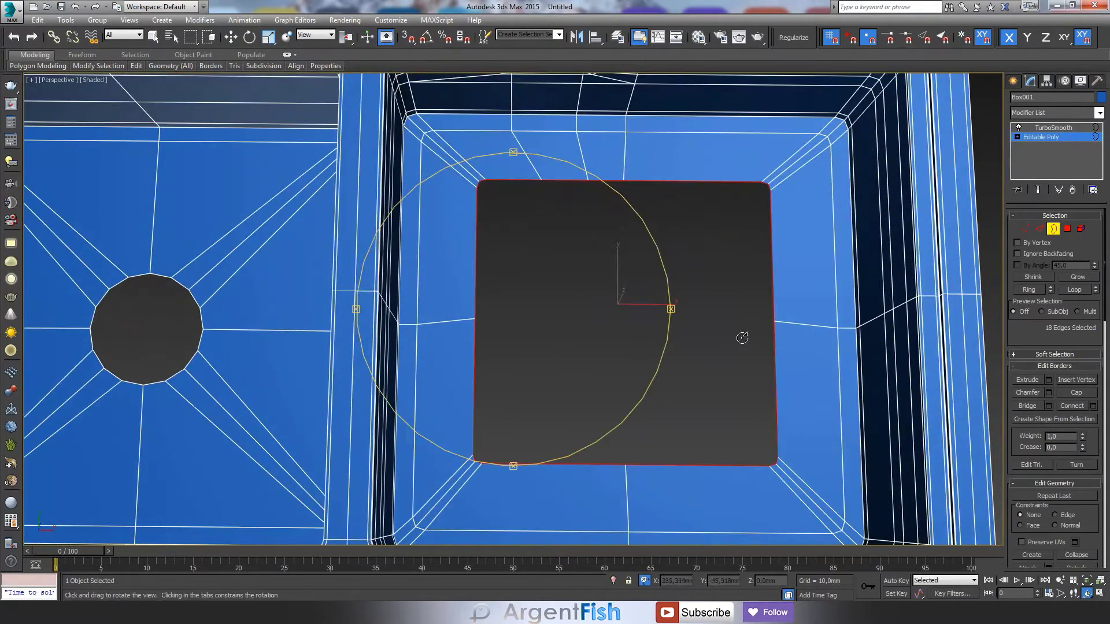
Cap the right basin floor opening, shrink the cap toward drain size, then delete it.
key("alt+p")
key("4")
scroll(629, 312, "up", 4)
mouse_move(629, 307)
left_mouse_down()
mouse_move(628, 347)
mouse_move(545, 327)
left_mouse_up()
key("w")
key("t")
scroll(573, 326, "up", 2)
key("s")
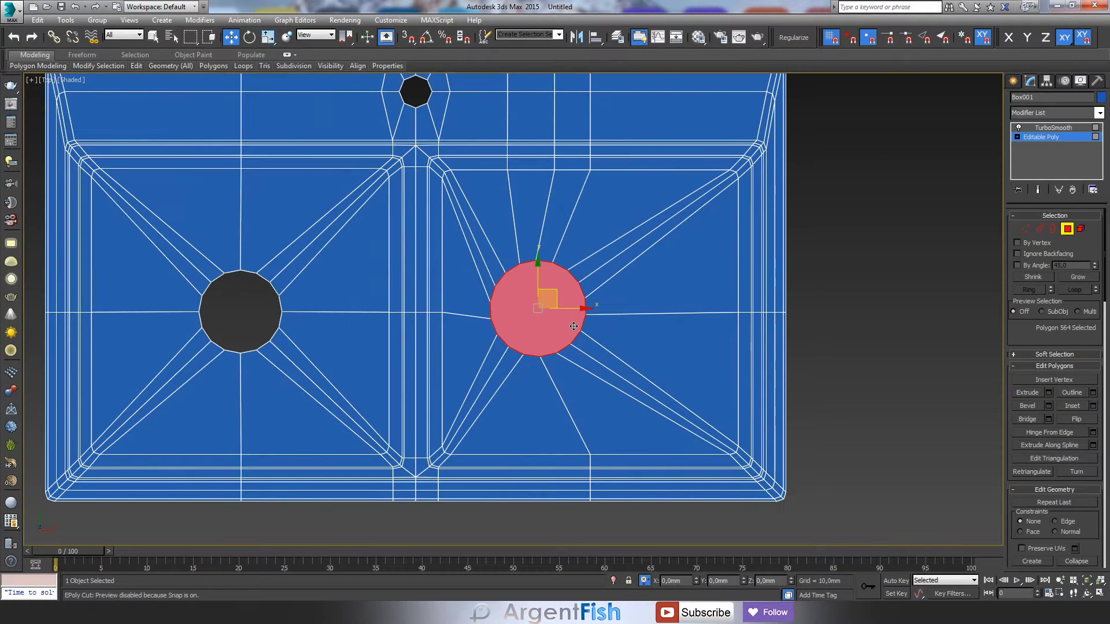
key("Delete")
Select the top-left and top-right corner vertices of the floor hole.
key("3")
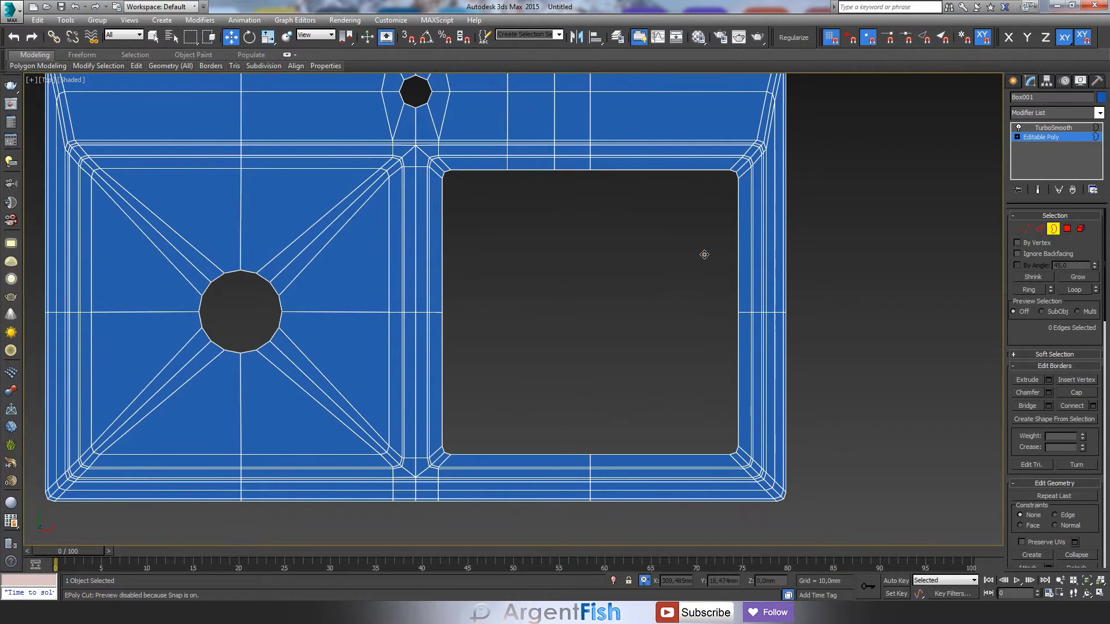
scroll(586, 233, "up", 2)
key("z")
key("1")
left_click_drag(289, 107, 312, 130)
left_click_drag(679, 132, 725, 113)
scroll(538, 324, "down", 2)
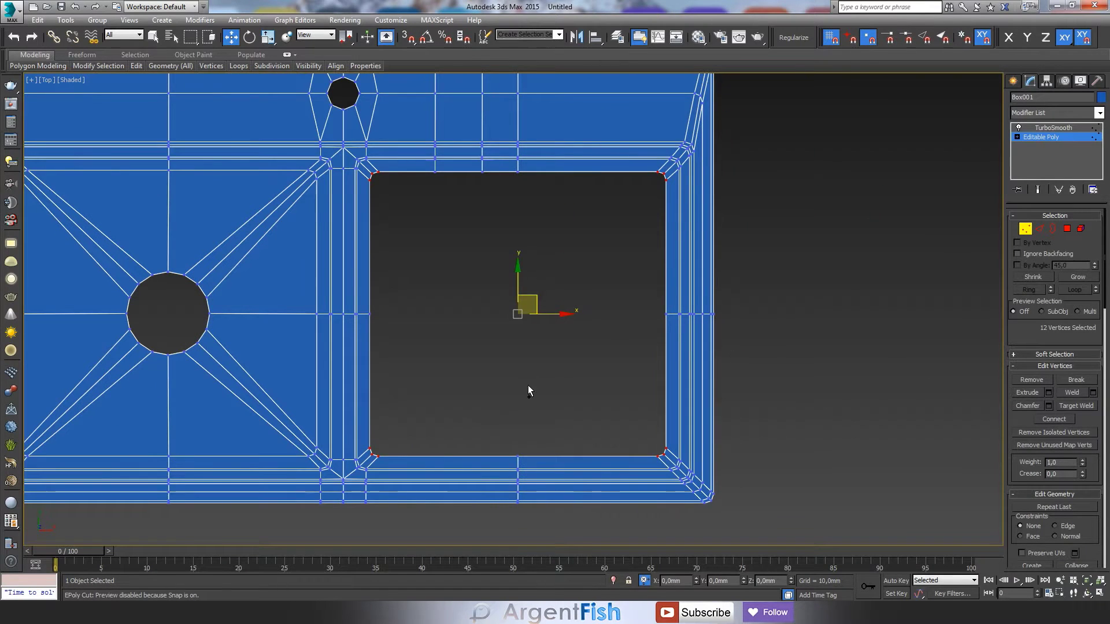
Add connecting edges across the horizontal edges below the hole and adjust them.
key("2")
left_click_drag(445, 448, 454, 526)
middle_click_drag(523, 318, 505, 272)
left_click(519, 366)
middle_click_drag(519, 366, 454, 411)
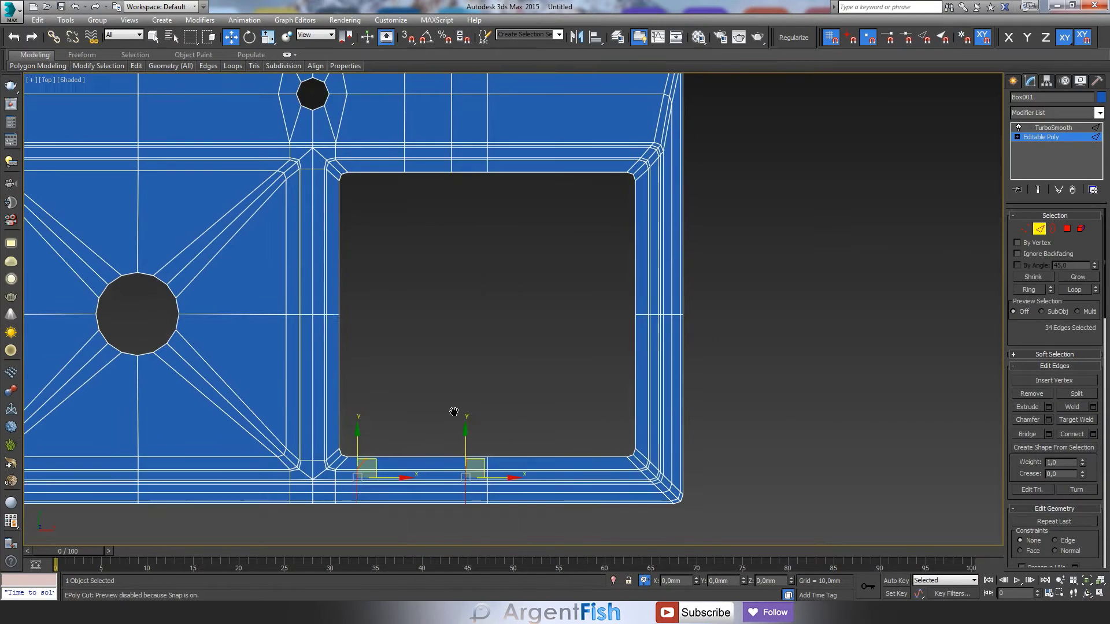
left_click(442, 485)
middle_click_drag(513, 469, 523, 450)
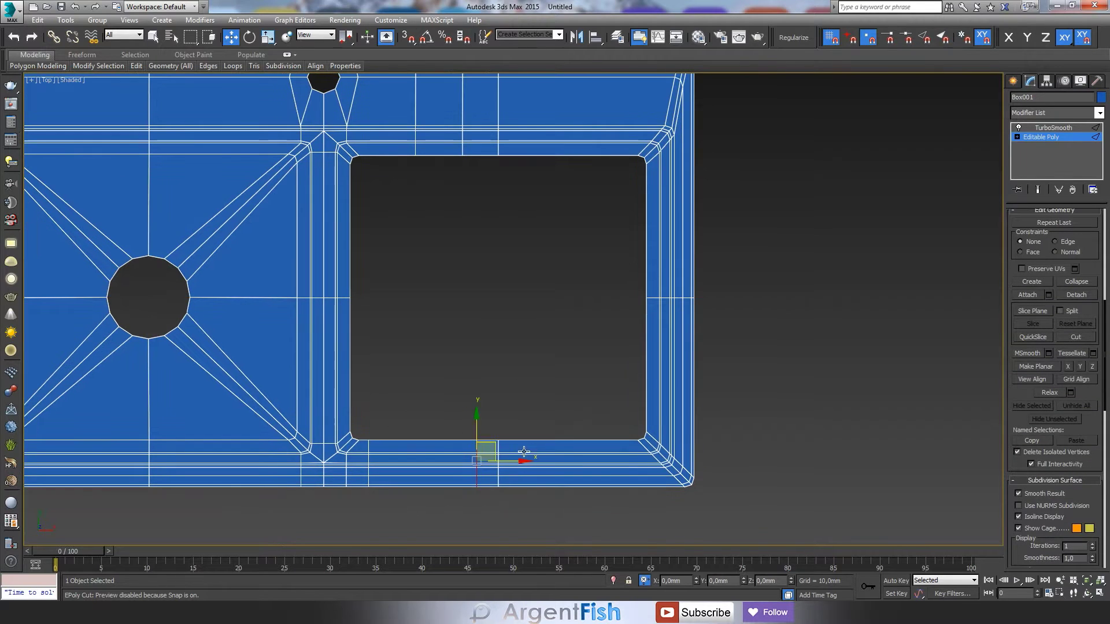
Cap the hole and compare the cap polygon against the left drain in wireframe, then undo.
key("4")
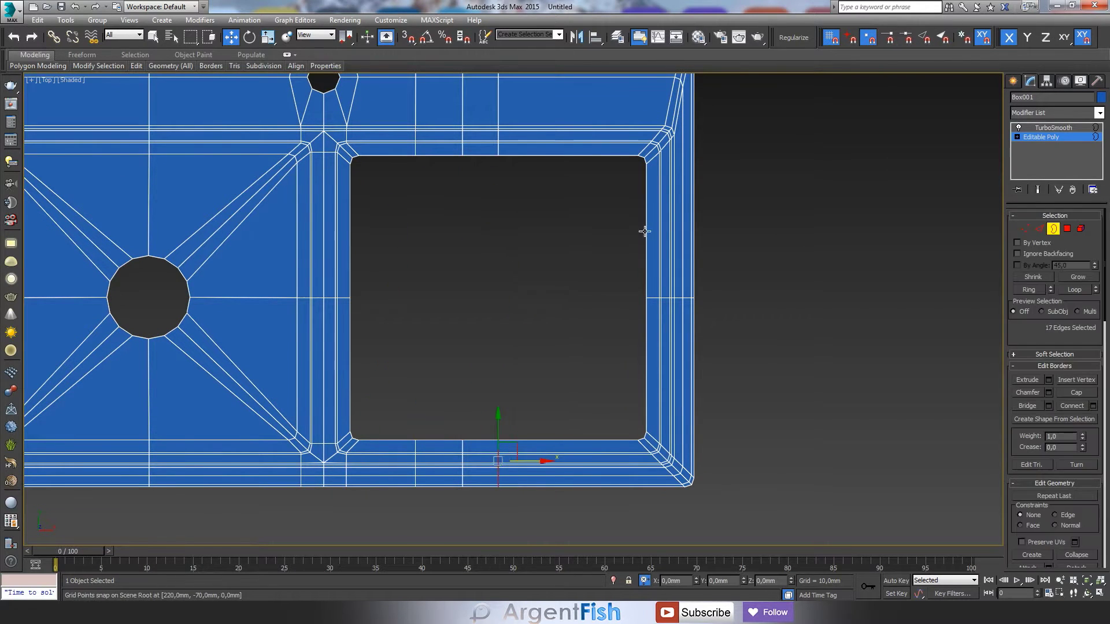
left_click(502, 290)
key("w")
mouse_move(494, 311)
left_mouse_down()
mouse_move(503, 341)
mouse_move(484, 311)
mouse_move(171, 298)
left_mouse_up()
key("F3")
key("F2")
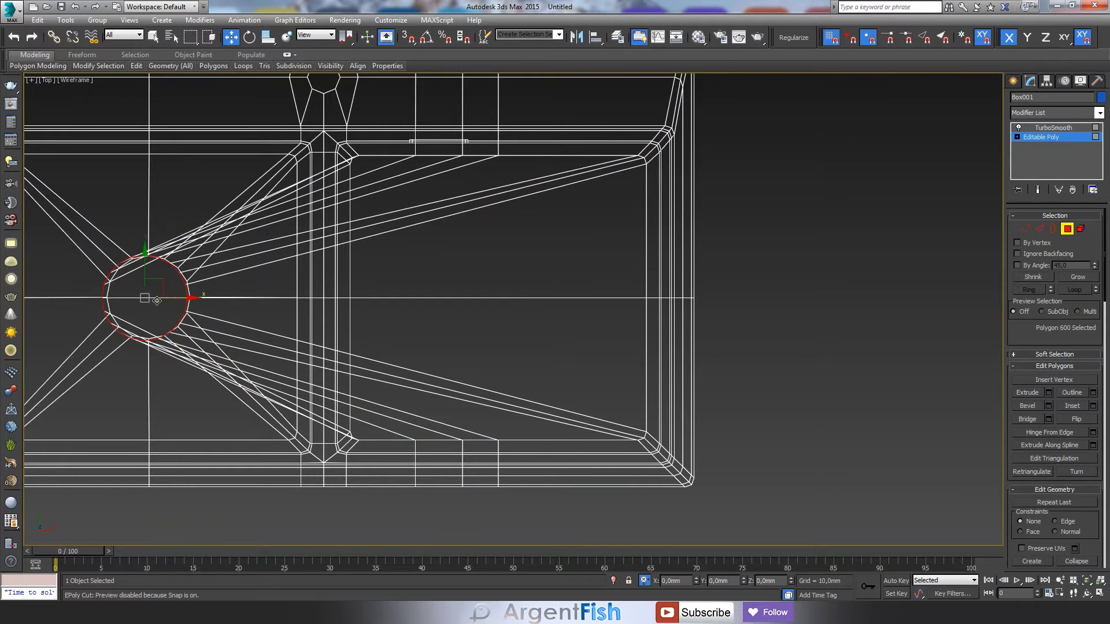
key("r")
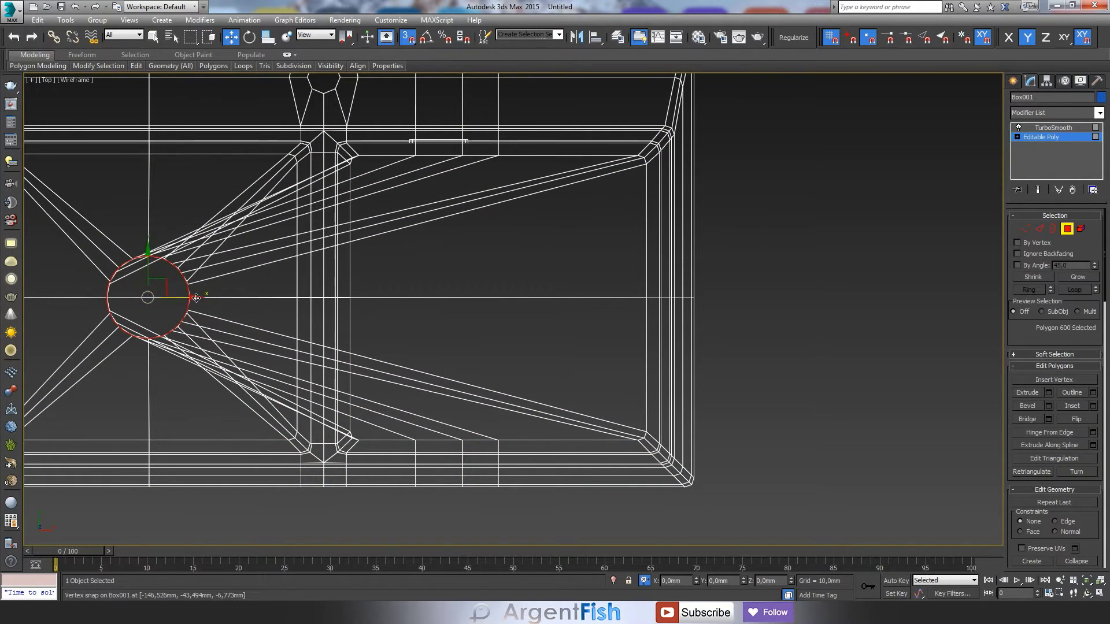
key("ctrl+z")
Review the whole double sink in shaded perspective and clear the selection.
scroll(197, 298, "down", 3)
key("z")
mouse_move(478, 302)
middle_mouse_down("alt")
mouse_move(548, 298)
mouse_move(499, 279)
middle_mouse_up("alt")
key("w")
key("2")
key("4")
mouse_move(507, 282)
middle_mouse_down("alt")
mouse_move(522, 358)
mouse_move(466, 312)
mouse_move(421, 310)
mouse_move(663, 299)
mouse_move(434, 334)
middle_mouse_up("alt")
key("ctrl+d")
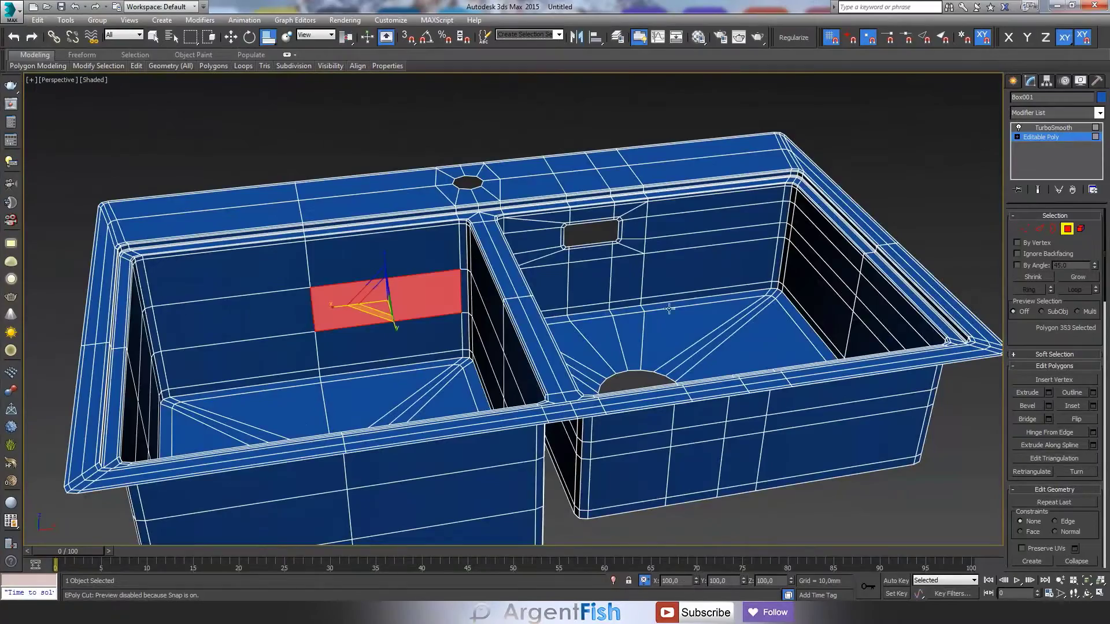
key("ctrl+a")
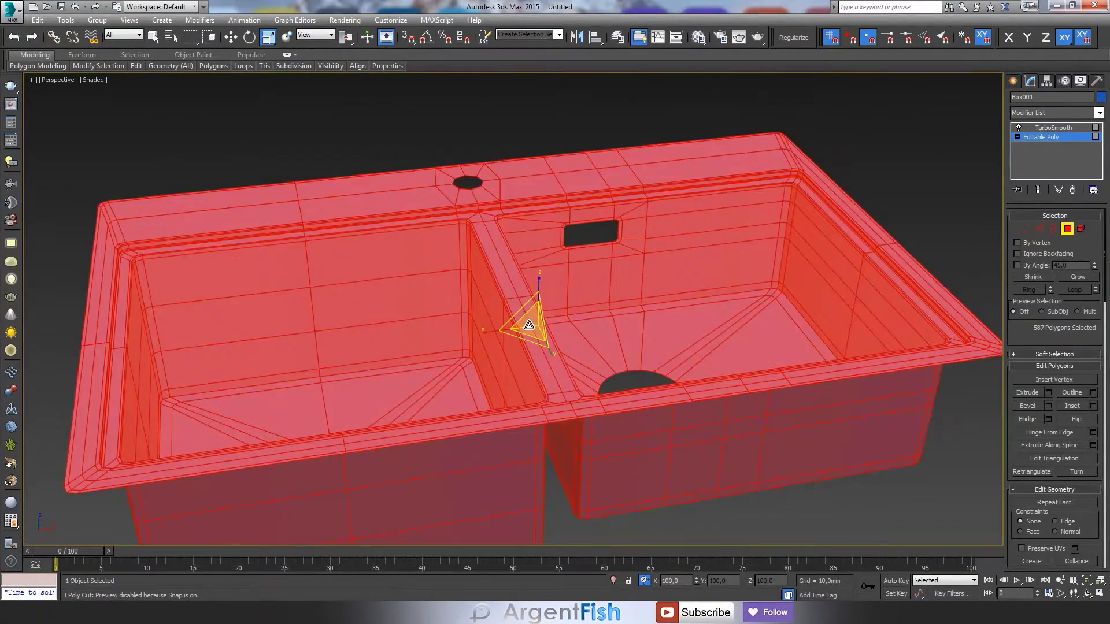
key("ctrl+d")
key("2")
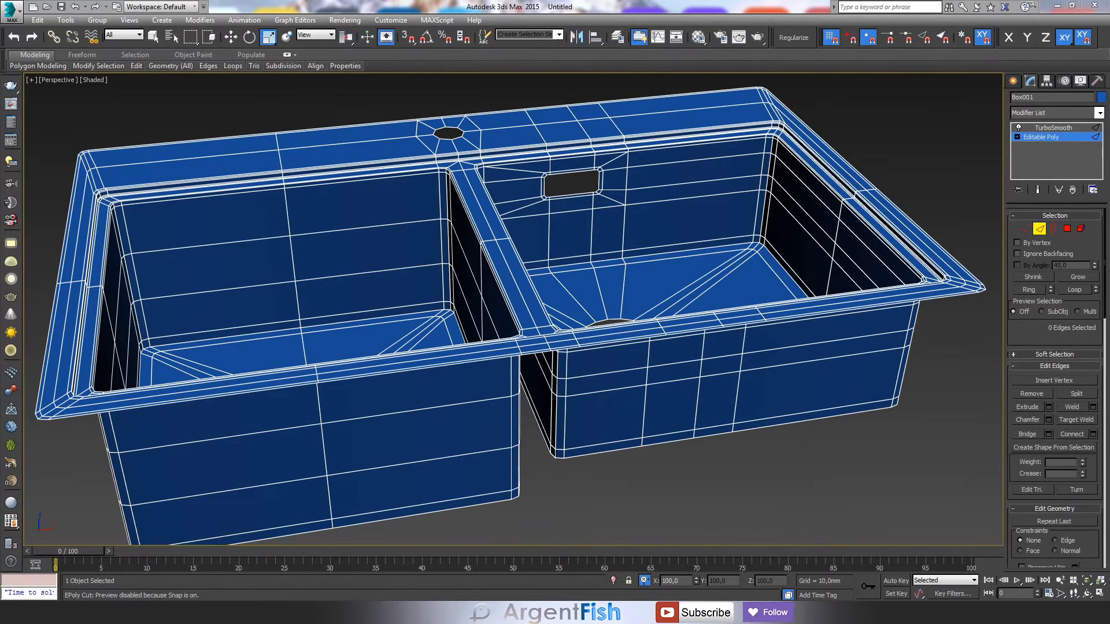
Select the entire top rim polygons using Loop and Grow.
middle_click_drag(520, 289, 555, 292, "alt")
key("4")
left_click(111, 335)
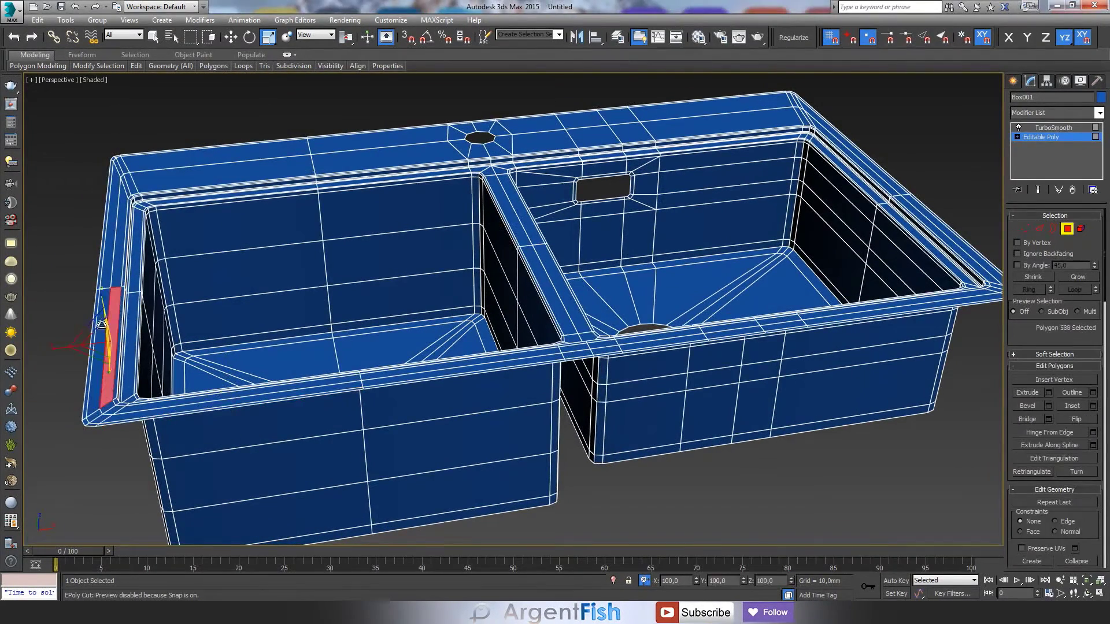
left_click(128, 410, "shift")
left_click(102, 412, "shift")
scroll(480, 139, "up", 5)
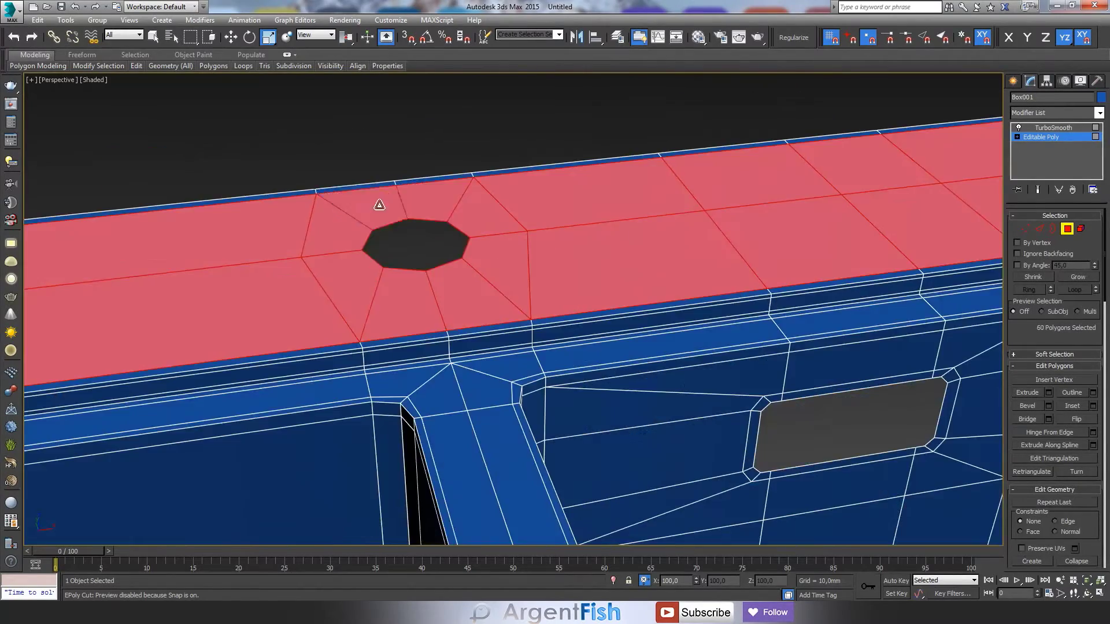
scroll(479, 138, "down", 8)
mouse_move(404, 231)
middle_mouse_down()
mouse_move(519, 273)
mouse_move(518, 235)
mouse_move(443, 287)
mouse_move(451, 243)
middle_mouse_up()
key("w")
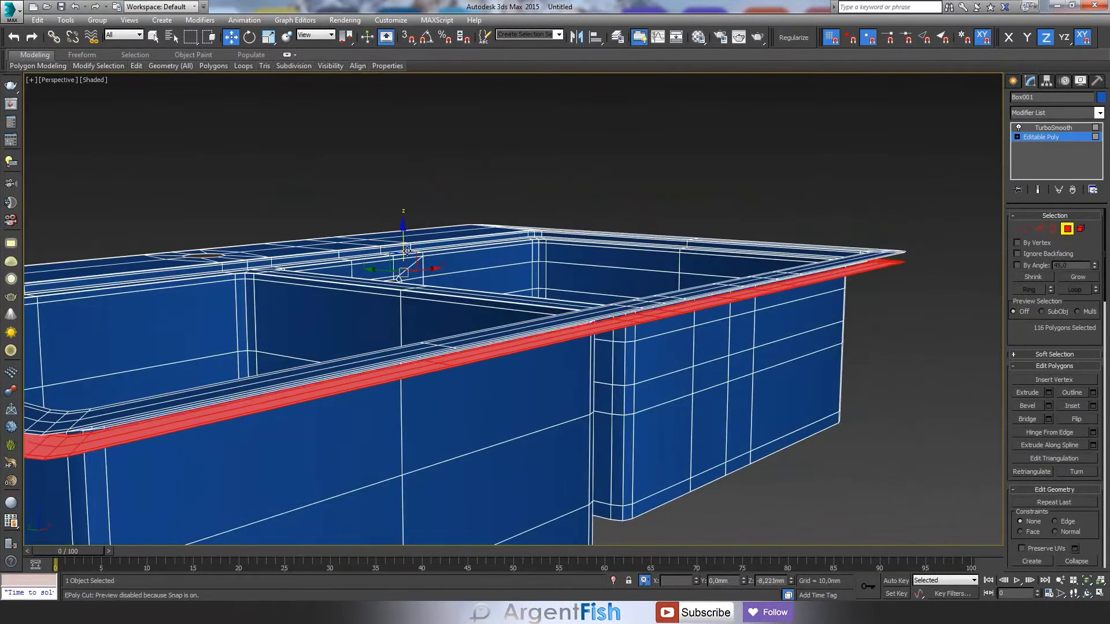
Inspect the selected rim in the four-view layout, including the front view.
key("alt+w")
middle_click_drag(682, 218, 719, 218)
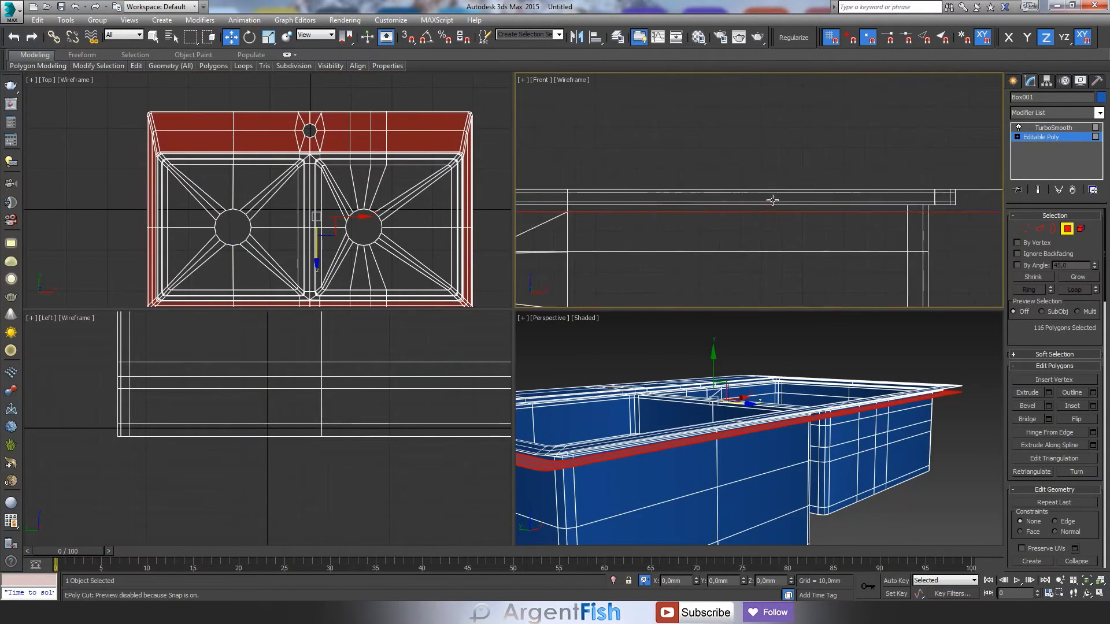
scroll(630, 196, "up", 2)
scroll(630, 197, "up", 3)
scroll(929, 232, "up", 3)
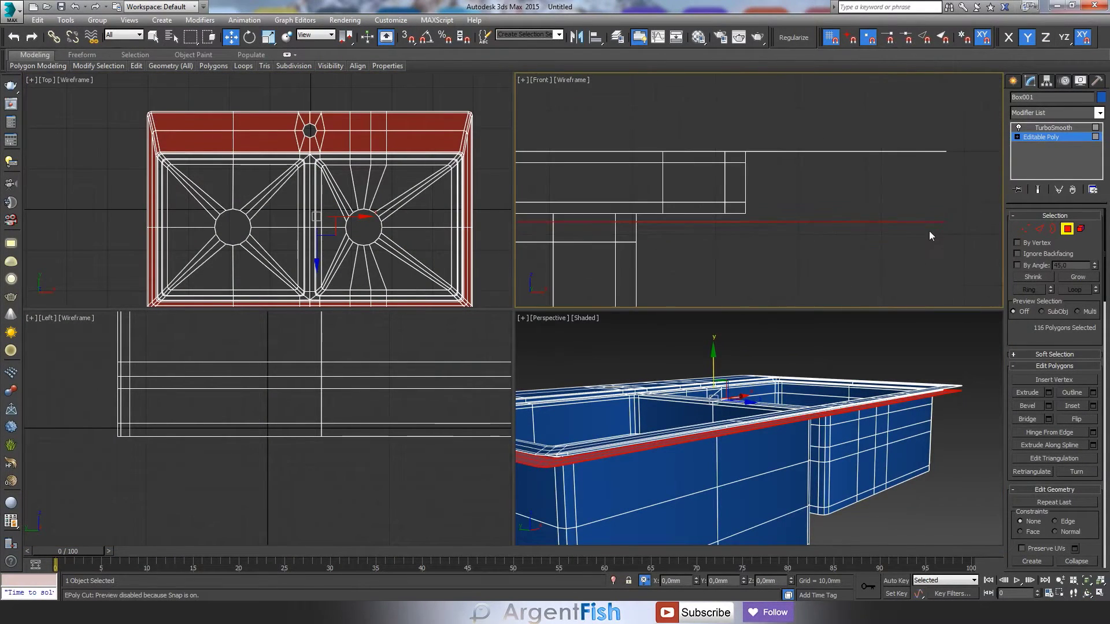
scroll(757, 427, "down", 2)
Close in on the divider, clear the rim selection and bring up the Modifier List.
middle_click_drag(757, 427, 723, 405, "alt")
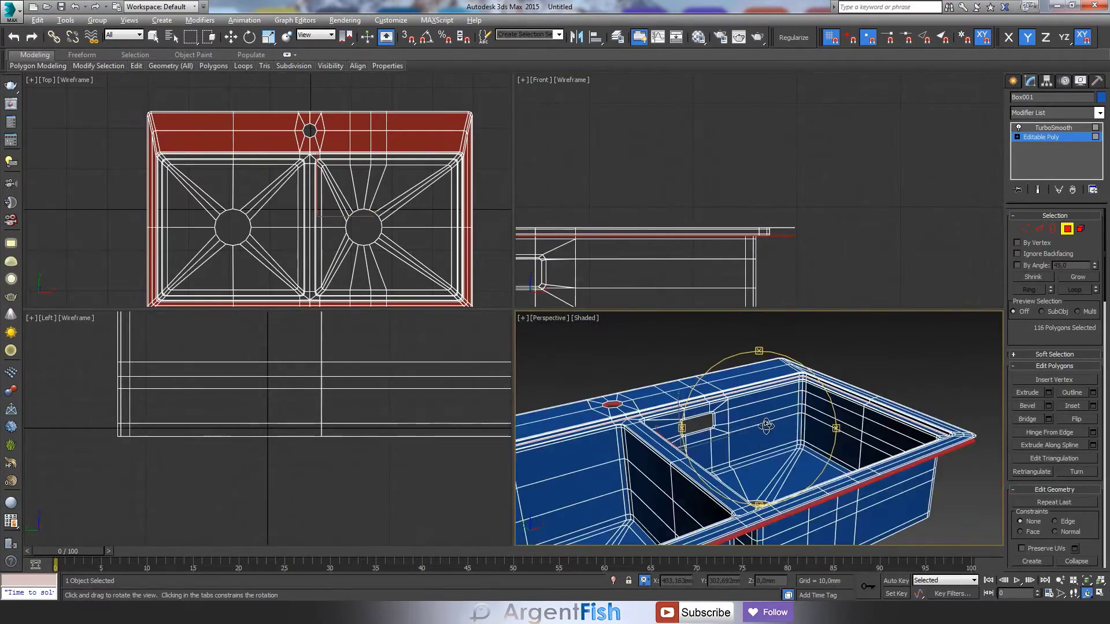
key("alt+w")
scroll(548, 400, "up", 5)
mouse_move(570, 360)
middle_mouse_down("alt")
mouse_move(577, 347)
mouse_move(515, 313)
mouse_move(589, 376)
mouse_move(644, 318)
middle_mouse_up("alt")
key("ctrl+d")
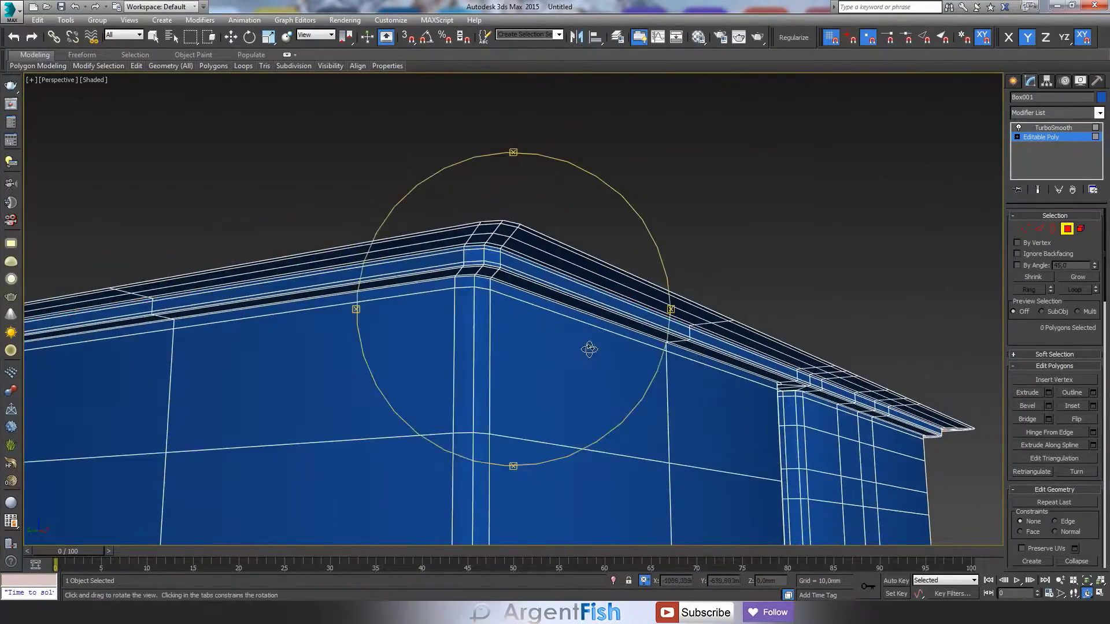
middle_click_drag(589, 349, 549, 353, "alt")
left_click(200, 20)
left_click(1099, 113)
Add a Shell modifier to the sink and test inner thickness values in wireframe.
key("h")
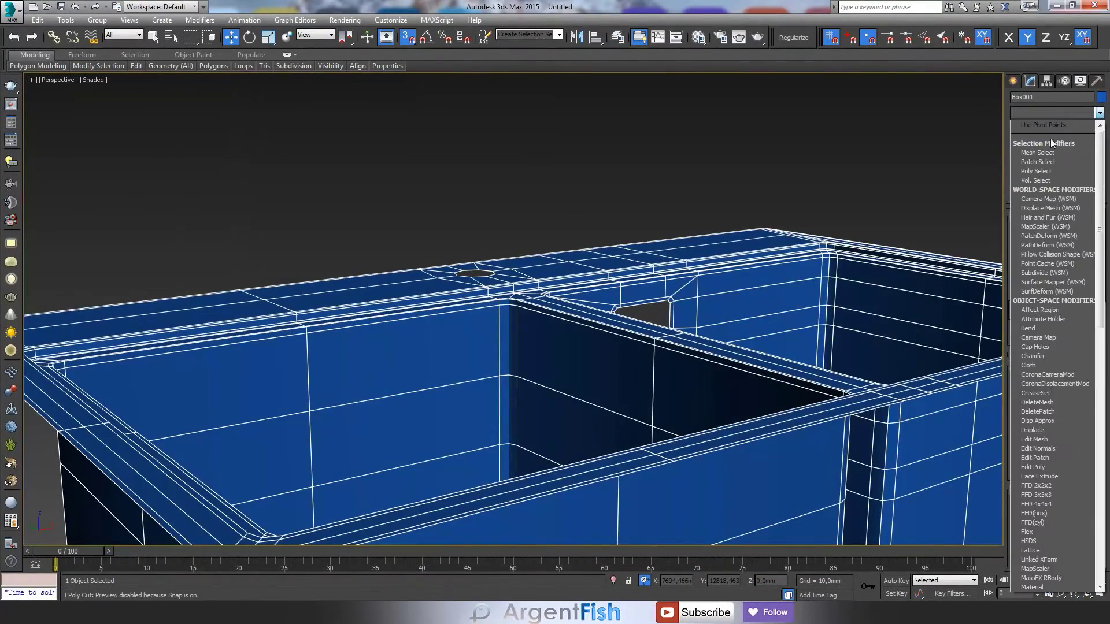
left_click(1028, 439)
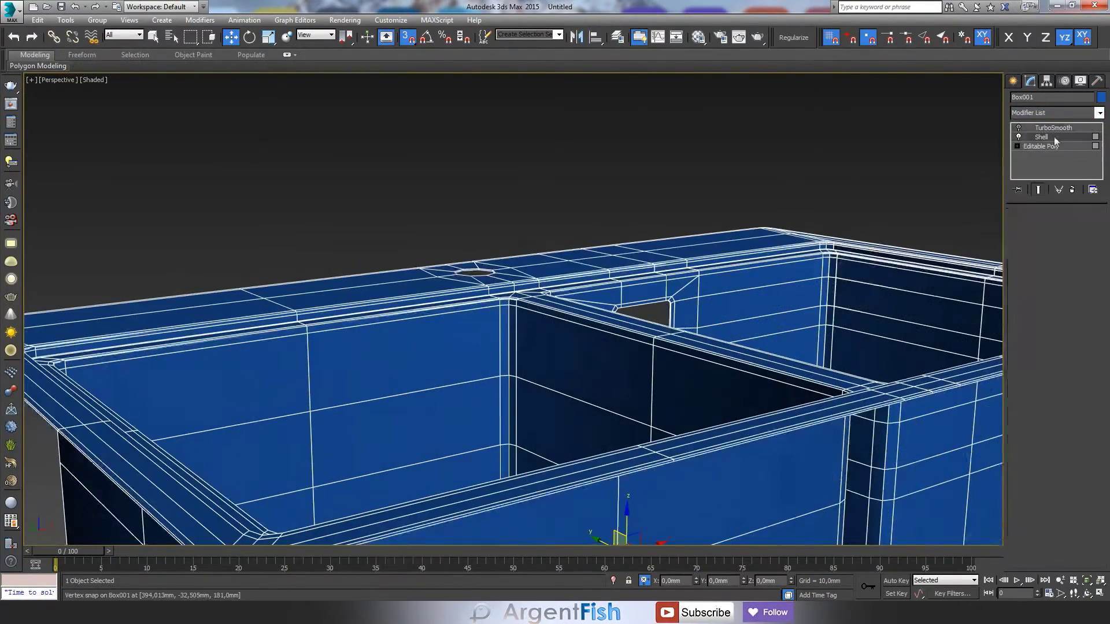
left_click_drag(981, 352, 981, 381)
mouse_move(520, 347)
middle_mouse_down("alt")
mouse_move(404, 289)
mouse_move(311, 373)
mouse_move(347, 324)
middle_mouse_up("alt")
key("F3")
left_click_drag(1092, 231, 1055, 295)
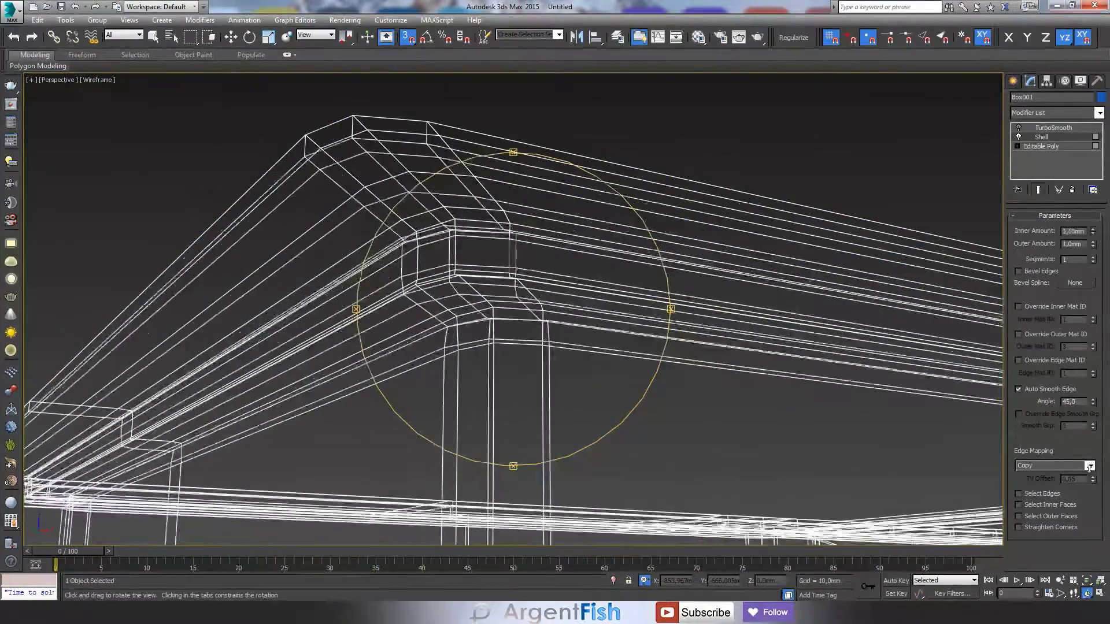
middle_click_drag(347, 323, 404, 347, "alt")
key("F3")
Set the shell's inner thickness to 8 mm in the four-viewport layout.
key("alt+w")
left_click_drag(1092, 231, 1098, 233)
type("8")
key("Return")
middle_click_drag(701, 260, 741, 297)
mouse_move(751, 404)
middle_mouse_down("alt")
mouse_move(723, 440)
mouse_move(765, 416)
mouse_move(746, 425)
middle_mouse_up("alt")
scroll(724, 467, "up", 3)
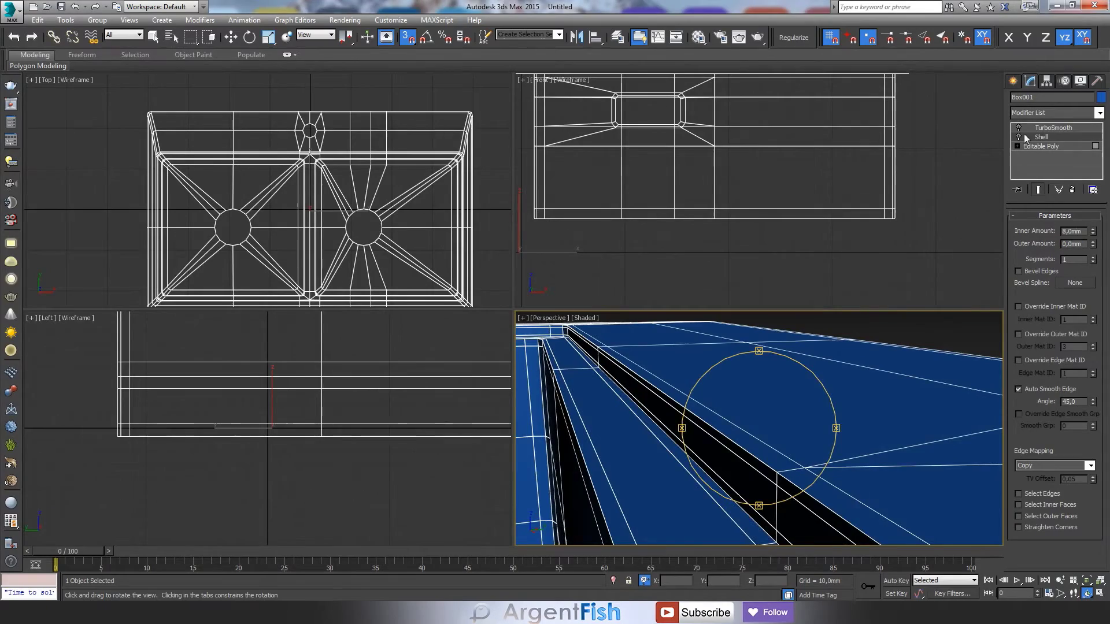
Remove the TurboSmooth modifier and view the sink from below in a maximized Perspective view.
left_click(1060, 128)
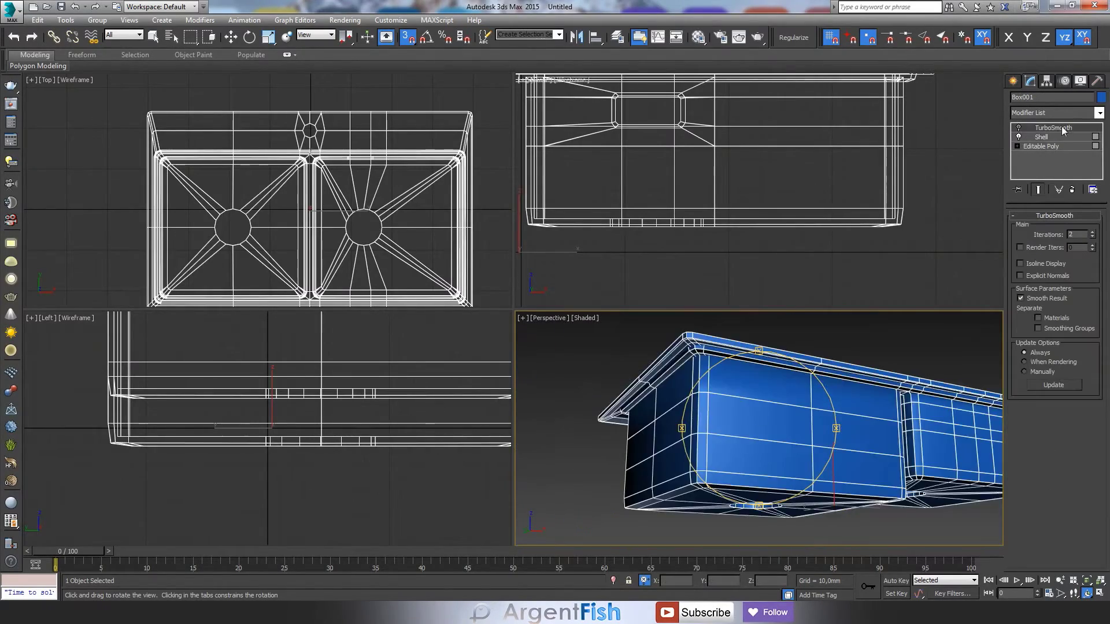
left_click(1072, 190)
key("alt+w")
mouse_move(521, 272)
middle_mouse_down("alt")
mouse_move(463, 240)
mouse_move(550, 231)
mouse_move(567, 241)
mouse_move(635, 370)
middle_mouse_up("alt")
scroll(548, 235, "up", 3)
Collapse the sink's modifier stack into an editable mesh.
right_click(636, 370)
left_click(736, 348)
key("F3")
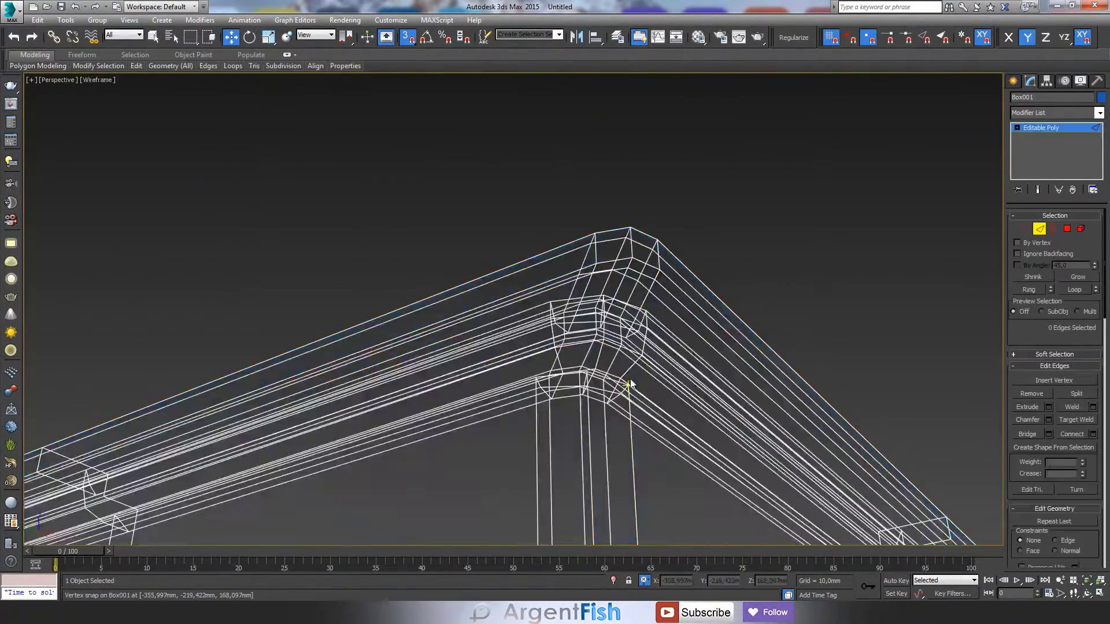
key("ctrl+r")
mouse_move(630, 384)
left_mouse_down()
mouse_move(467, 328)
mouse_move(173, 409)
mouse_move(263, 367)
mouse_move(366, 446)
mouse_move(384, 327)
mouse_move(231, 405)
left_mouse_up()
key("F3")
right_click(144, 425)
Cut new edges near the sink's inner corner, undoing the last cut.
key("alt+c")
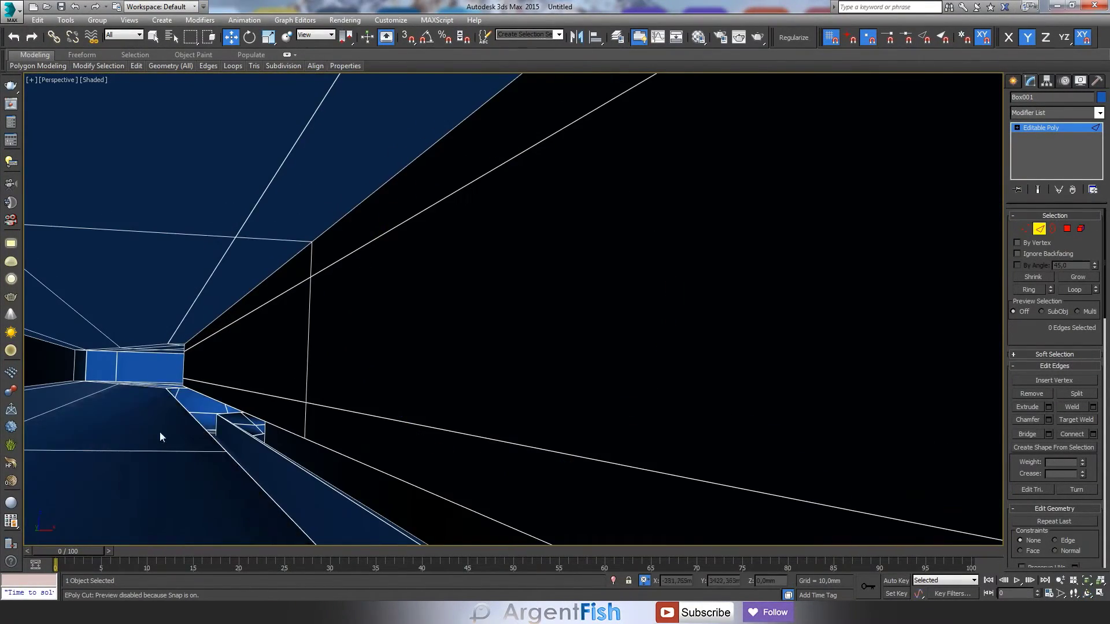
scroll(160, 438, "up", 5)
scroll(318, 250, "up", 3)
middle_click_drag(312, 376, 291, 313)
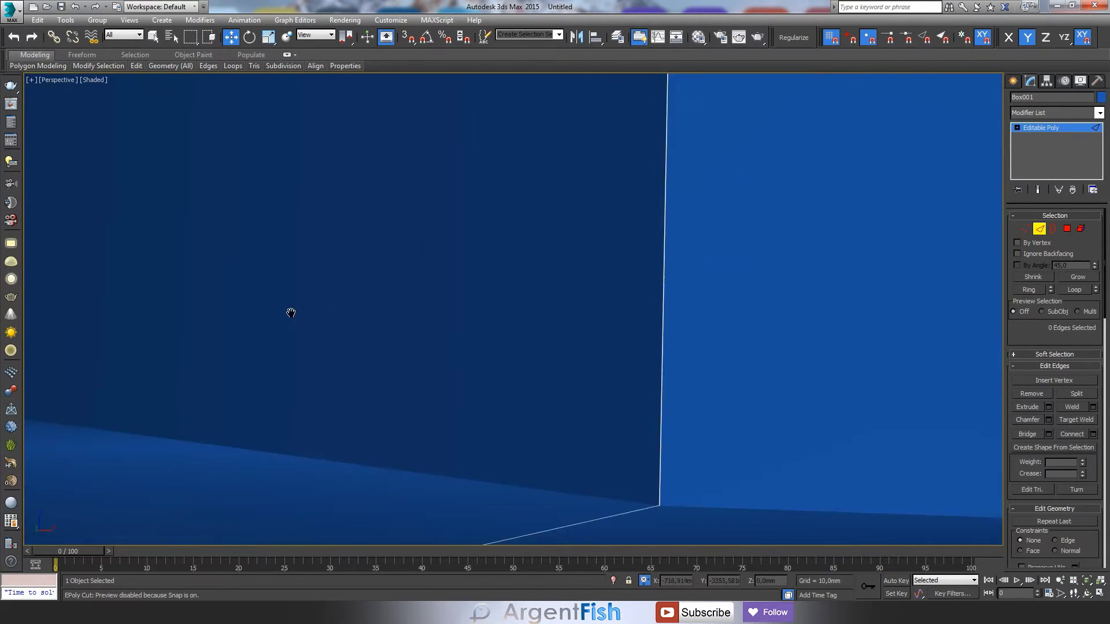
scroll(291, 313, "down", 5)
scroll(203, 421, "up", 5)
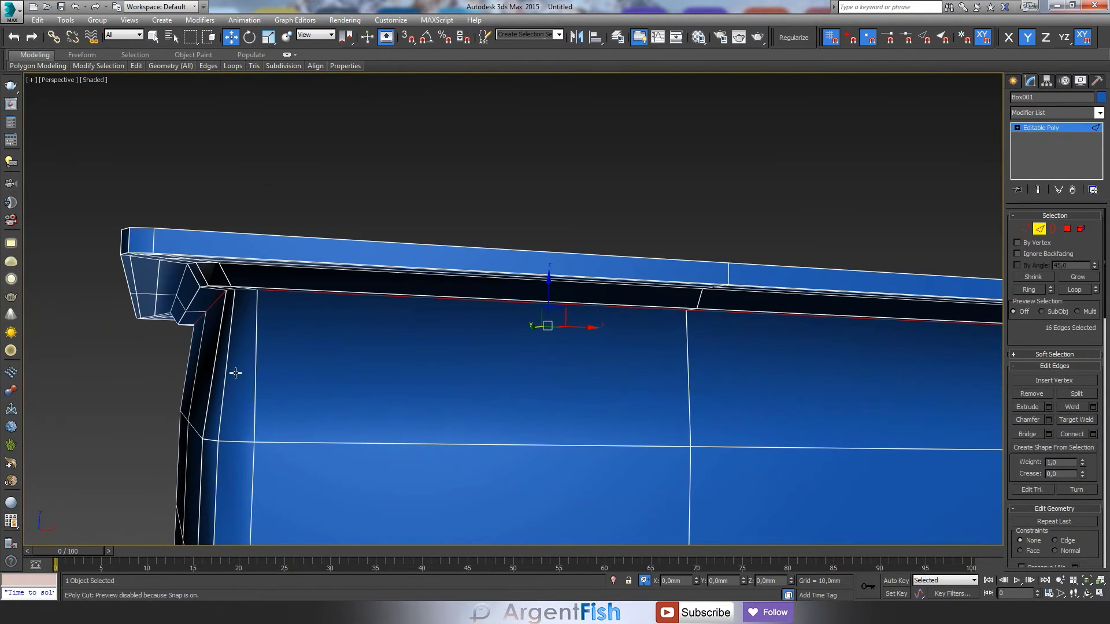
key("ctrl+z")
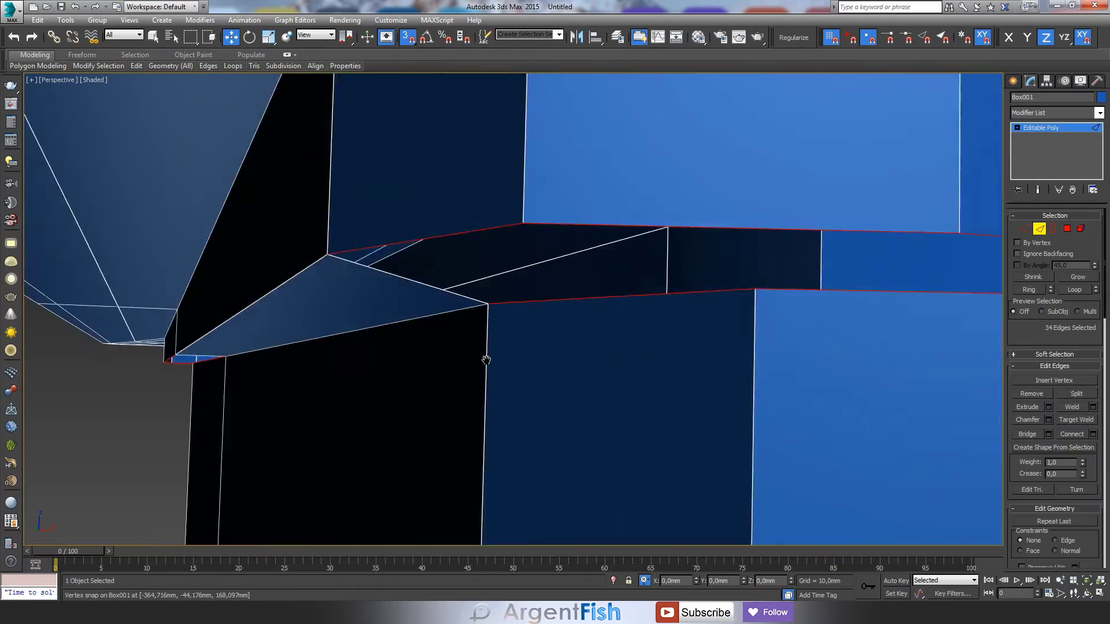
Cut further edges at the corner, then frame and orbit around the whole sink.
mouse_move(485, 360)
middle_mouse_down()
mouse_move(391, 394)
mouse_move(292, 378)
middle_mouse_up()
key("alt+c")
middle_click_drag(178, 420, 216, 404, "alt")
key("z")
mouse_move(583, 428)
middle_mouse_down("alt")
mouse_move(561, 318)
mouse_move(537, 304)
mouse_move(644, 322)
mouse_move(511, 481)
mouse_move(496, 205)
mouse_move(801, 242)
middle_mouse_up("alt")
middle_click_drag(558, 297, 624, 277)
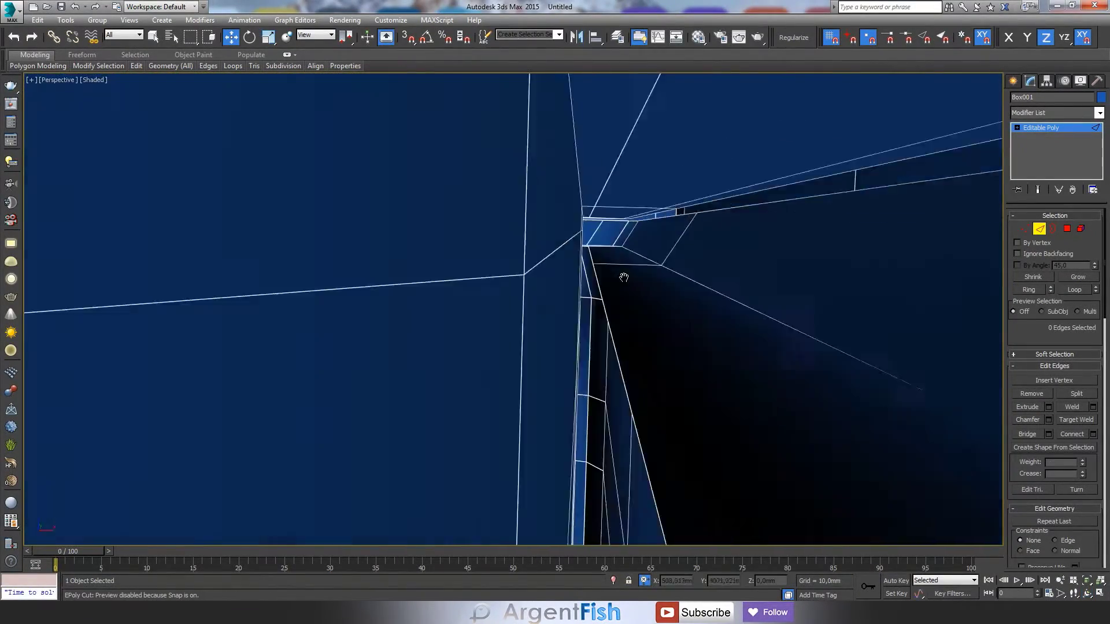
Select the edge loop around the opening and ready it for moving.
double_click(602, 277)
scroll(578, 266, "down", 5)
mouse_move(547, 258)
middle_mouse_down()
mouse_move(318, 234)
mouse_move(574, 255)
mouse_move(569, 193)
mouse_move(465, 242)
mouse_move(585, 198)
middle_mouse_up()
key("ctrl+d")
double_click(526, 218)
scroll(525, 218, "down", 4)
mouse_move(458, 322)
middle_mouse_down("alt")
mouse_move(519, 325)
mouse_move(508, 289)
middle_mouse_up("alt")
scroll(519, 325, "up", 5)
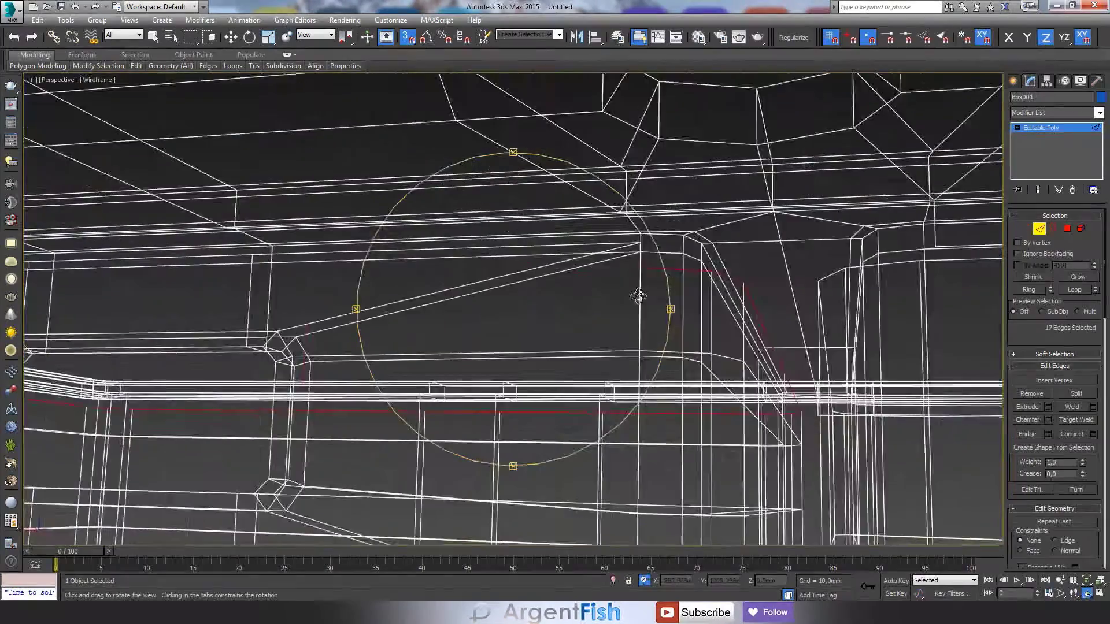
key("w")
middle_click_drag(809, 300, 939, 291)
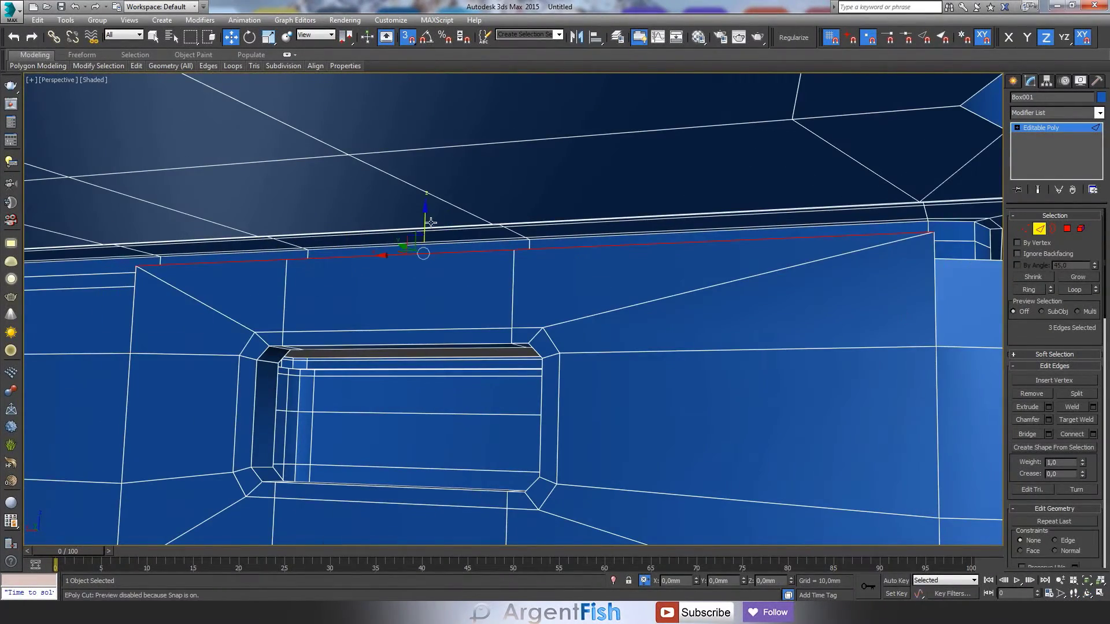
key("2")
Cut new edges near the divider and faucet hole, and enable vertex snapping.
mouse_move(775, 330)
middle_mouse_down("alt")
mouse_move(519, 355)
mouse_move(540, 354)
middle_mouse_up("alt")
scroll(477, 276, "up", 5)
key("alt+c")
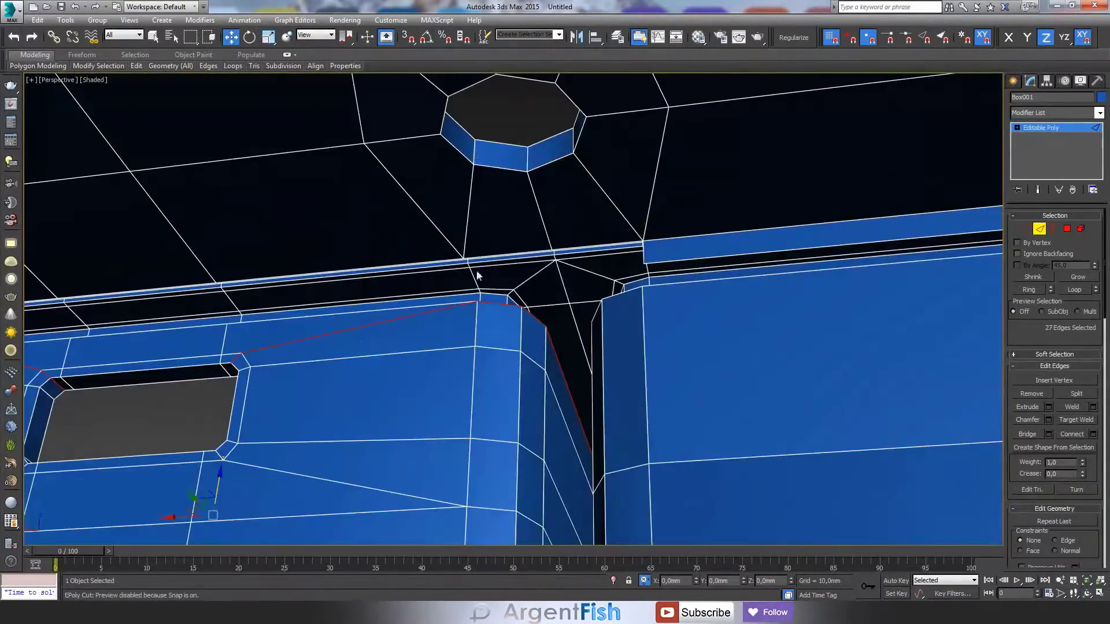
scroll(445, 262, "down", 5)
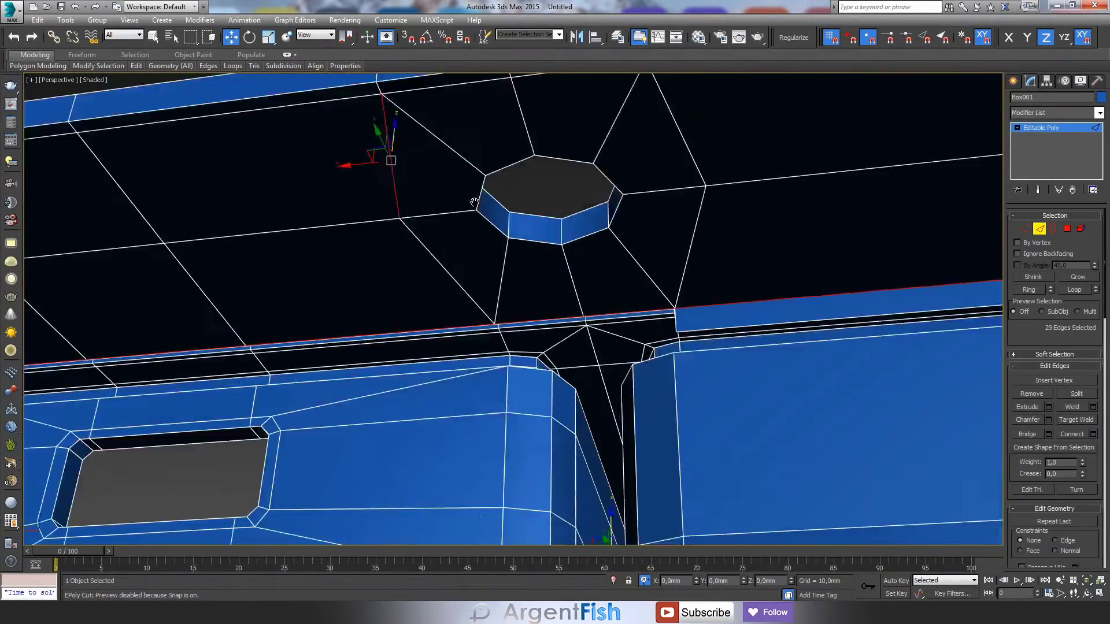
mouse_move(520, 289)
middle_mouse_down("alt")
mouse_move(678, 347)
mouse_move(561, 512)
mouse_move(508, 347)
middle_mouse_up("alt")
scroll(375, 314, "up", 5)
key("w")
key("s")
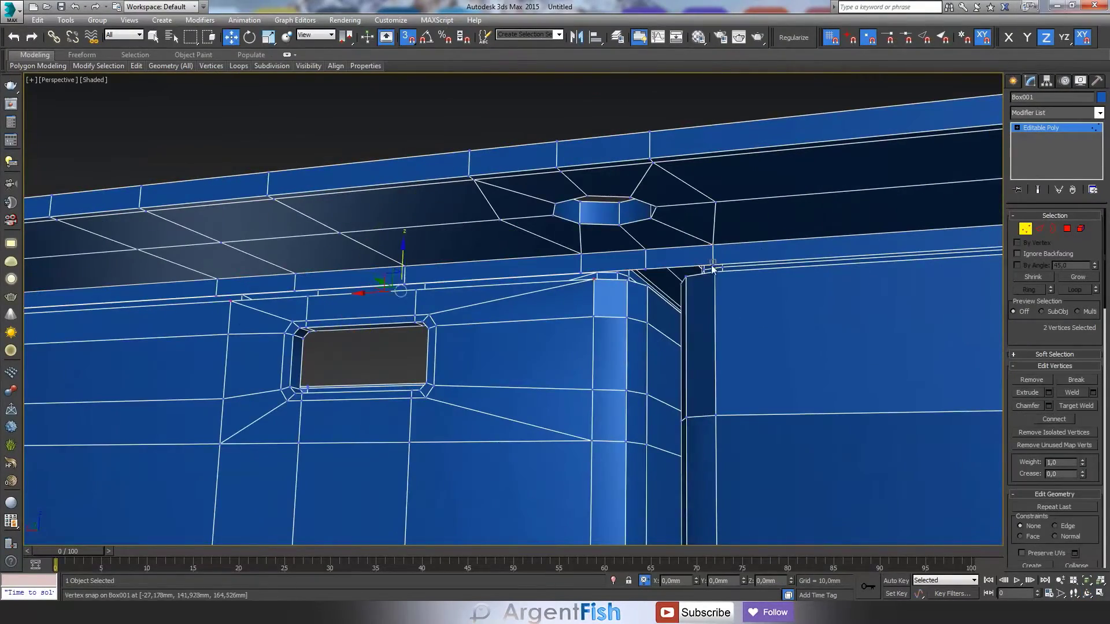
Select the vertices where the rim meets the divider at the T-junction.
left_click(712, 269)
middle_click_drag(712, 269, 578, 277, "alt")
scroll(539, 254, "down", 5)
scroll(539, 254, "up", 5)
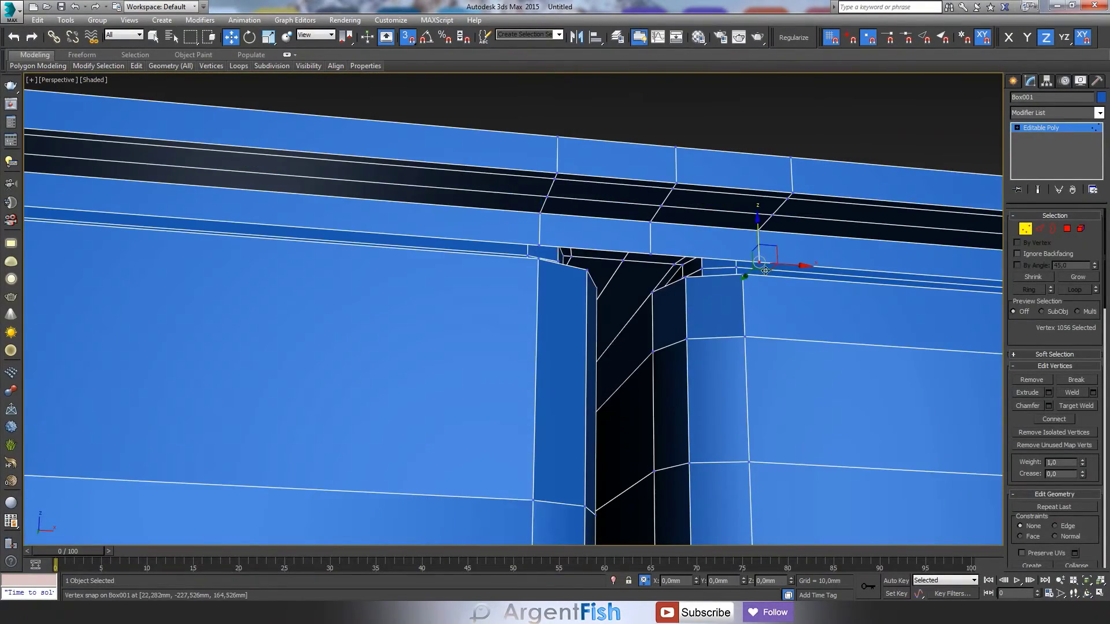
scroll(766, 269, "down", 3)
left_click(534, 257)
scroll(534, 257, "up", 5)
middle_click_drag(535, 257, 509, 269, "alt")
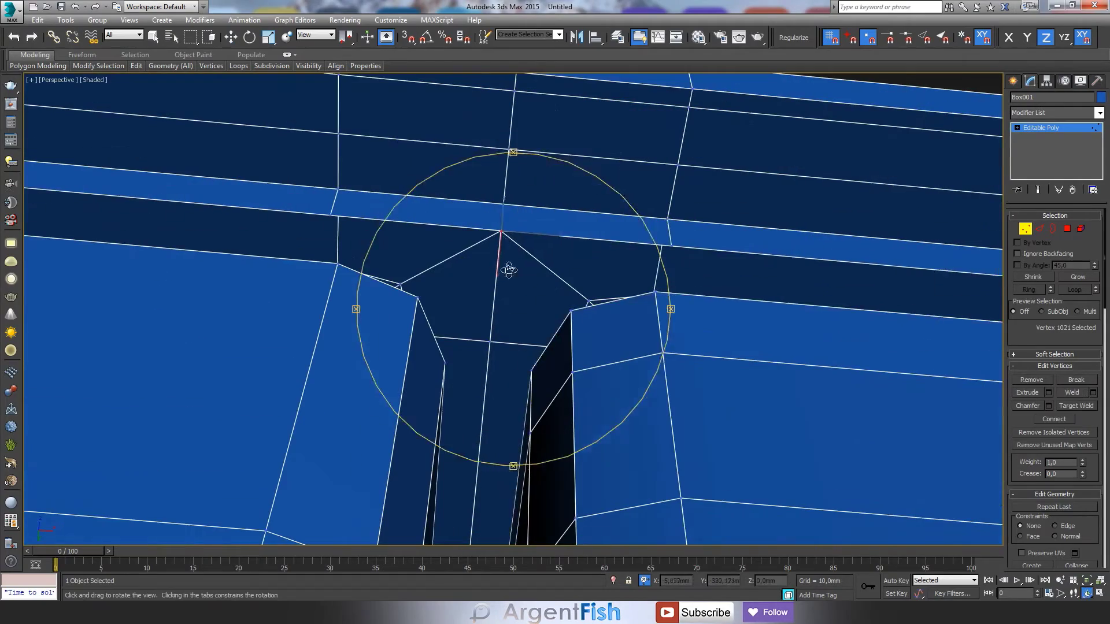
Box-select edges across both basins in Top view and bridge them.
key("t")
key("F3")
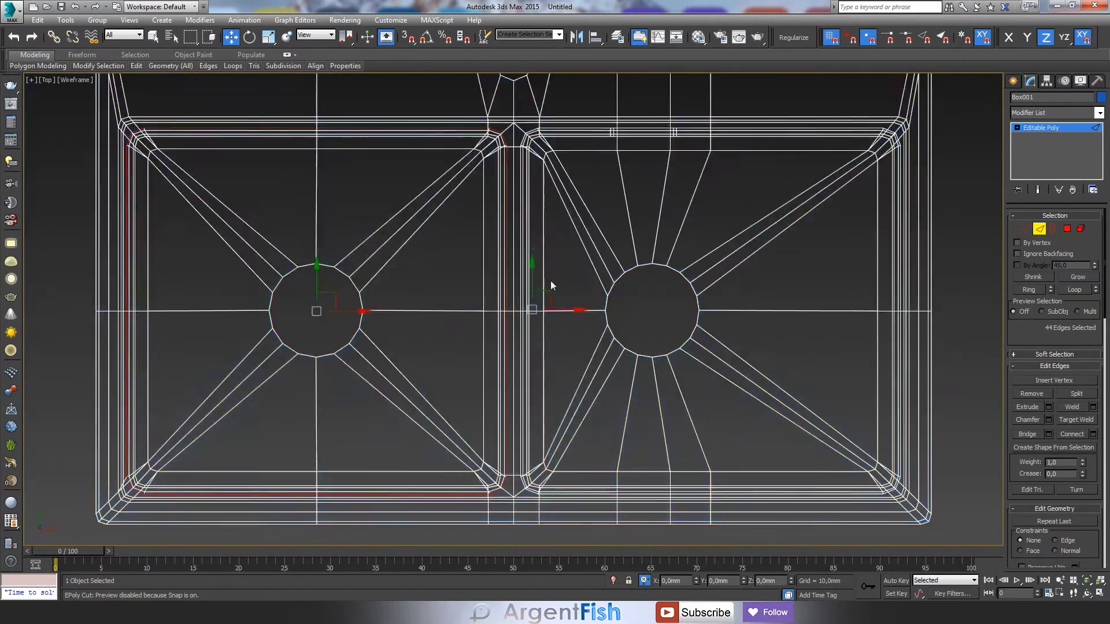
scroll(622, 287, "down", 2)
left_click_drag(822, 154, 534, 446)
key("p")
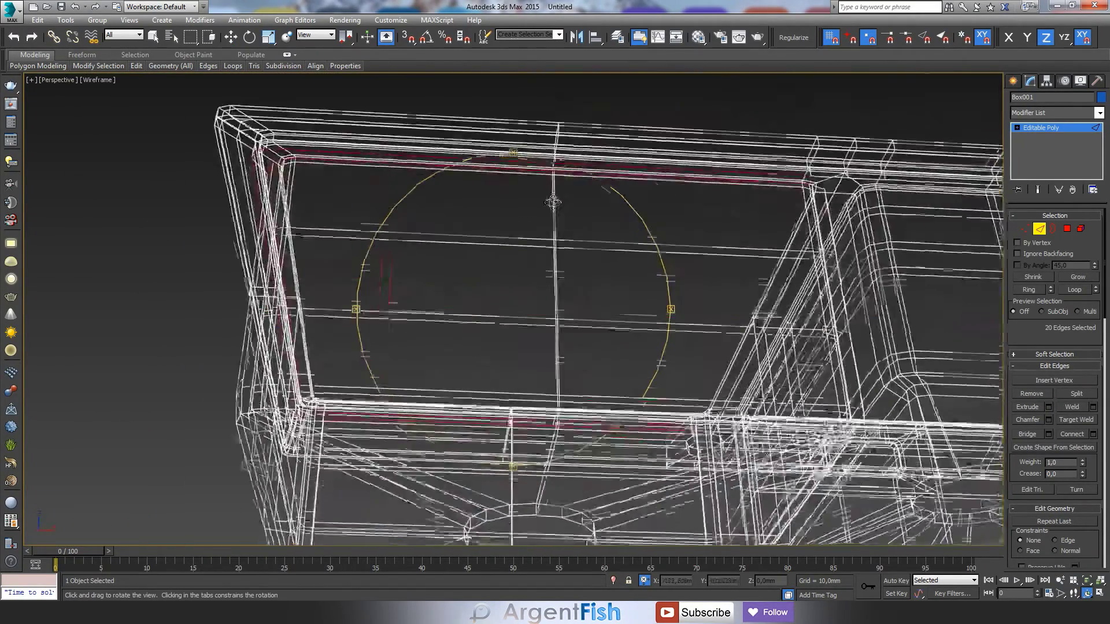
key("F3")
mouse_move(583, 329)
left_mouse_down()
mouse_move(598, 301)
mouse_move(560, 285)
left_mouse_up()
key("w")
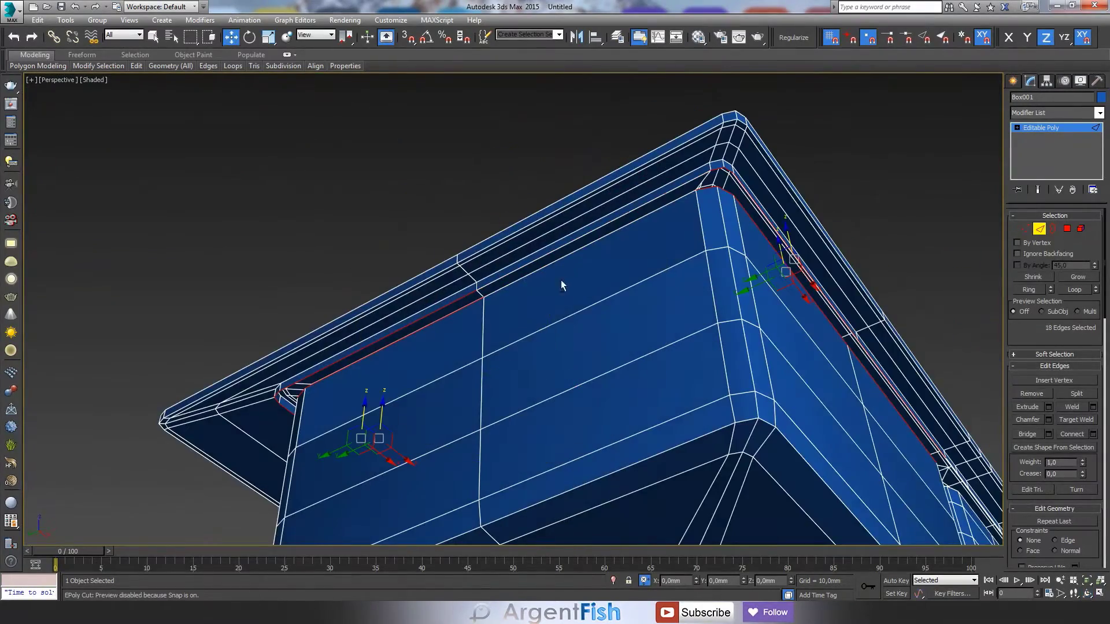
left_click(519, 366)
middle_click_drag(564, 270, 417, 334, "alt")
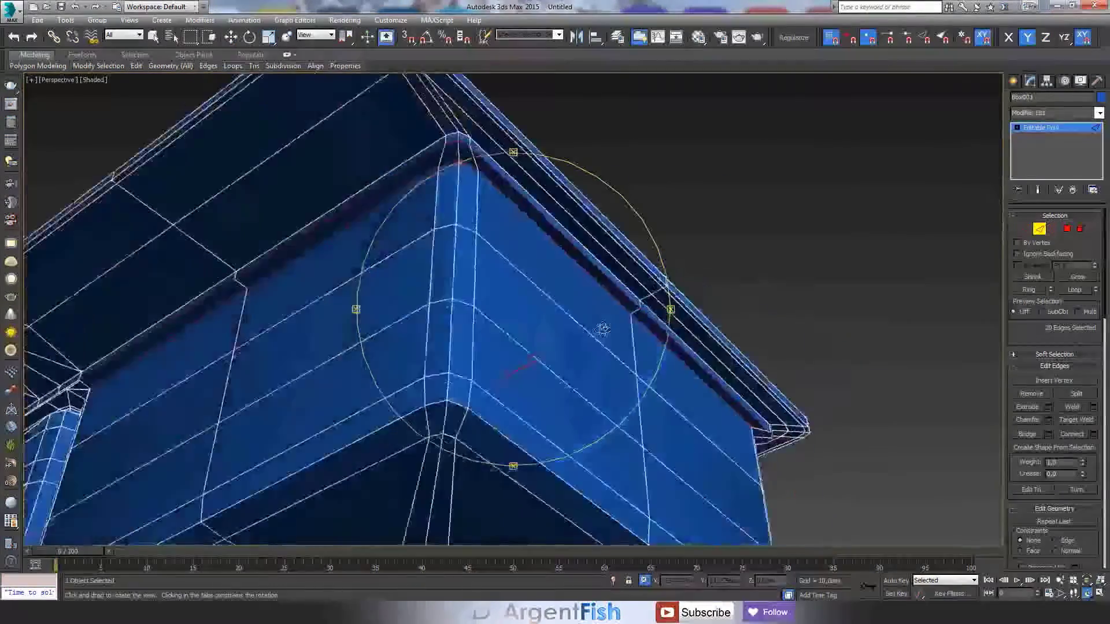
Box-select more edges in Top view and inspect the gap between basins from below.
key("F3")
key("f")
key("t")
scroll(640, 321, "down", 3)
left_click_drag(460, 150, 554, 467)
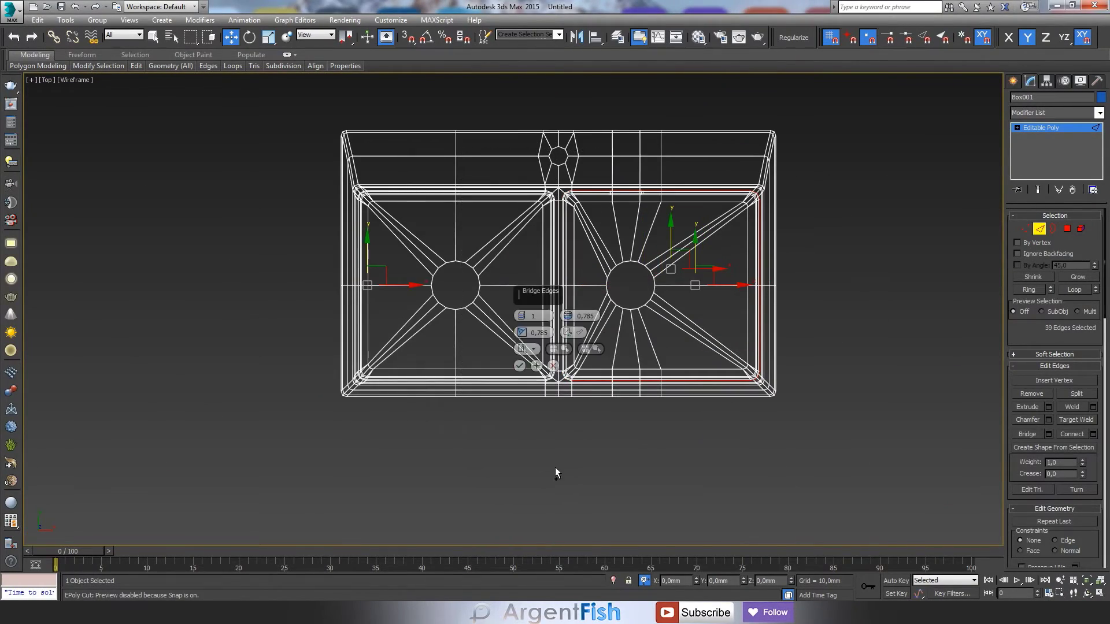
key("p")
key("F3")
key("z")
middle_click_drag(555, 467, 620, 261, "alt")
key("3")
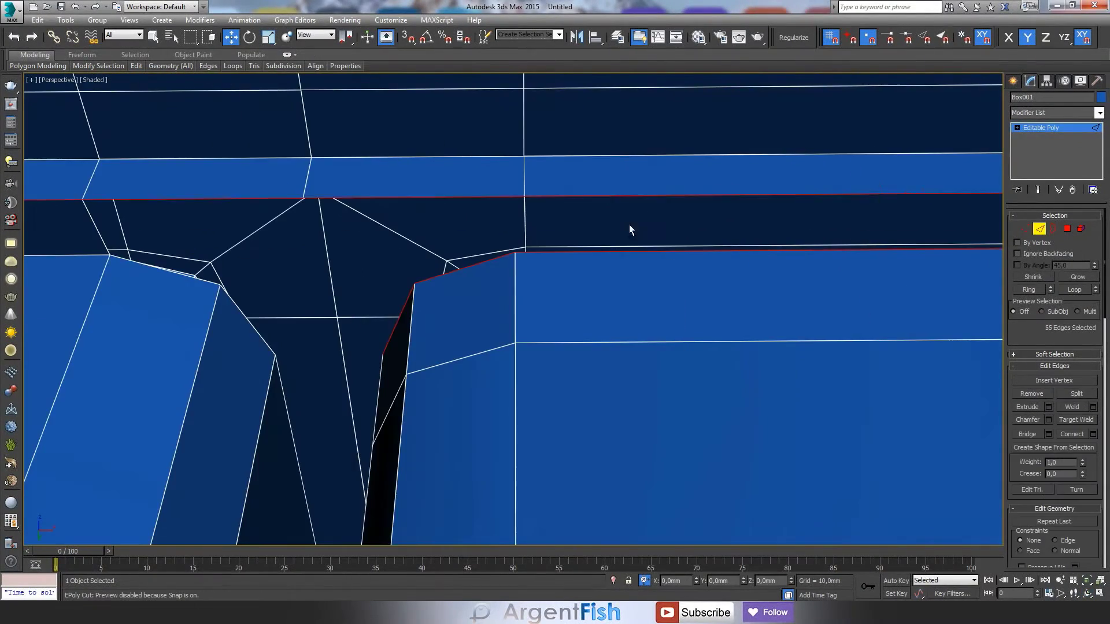
scroll(629, 229, "down", 5)
mouse_move(711, 302)
middle_mouse_down("alt")
mouse_move(751, 462)
mouse_move(575, 357)
mouse_move(766, 312)
middle_mouse_up("alt")
scroll(693, 324, "up", 6)
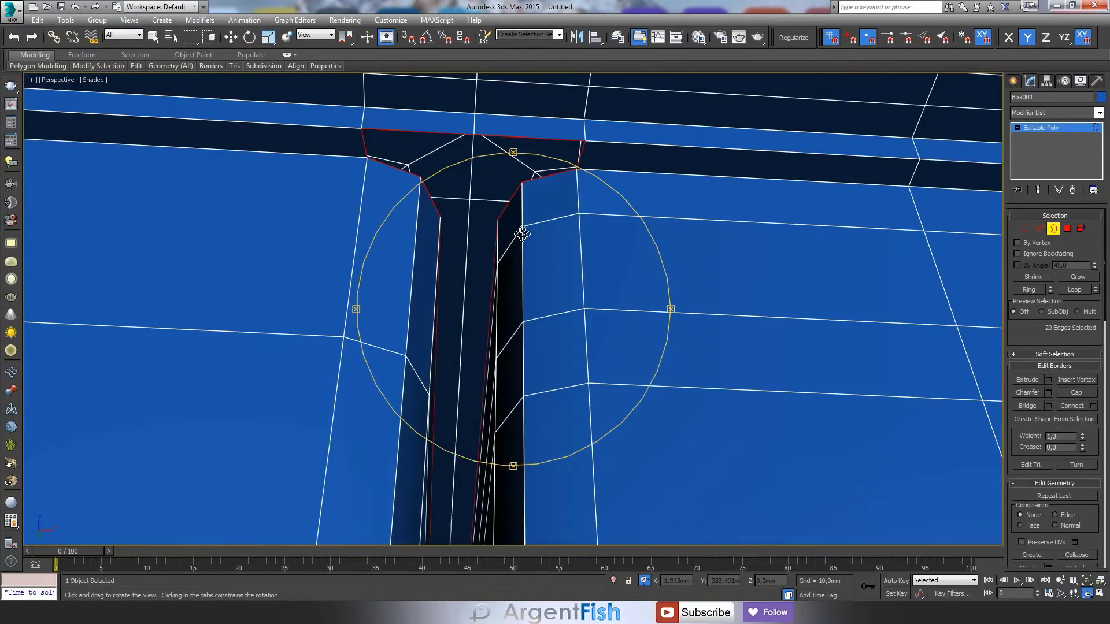
Select edges around the octagonal hole and connect new edges along the rim.
left_click_drag(656, 162, 656, 162)
scroll(574, 169, "down", 2)
middle_click_drag(574, 168, 305, 240, "alt")
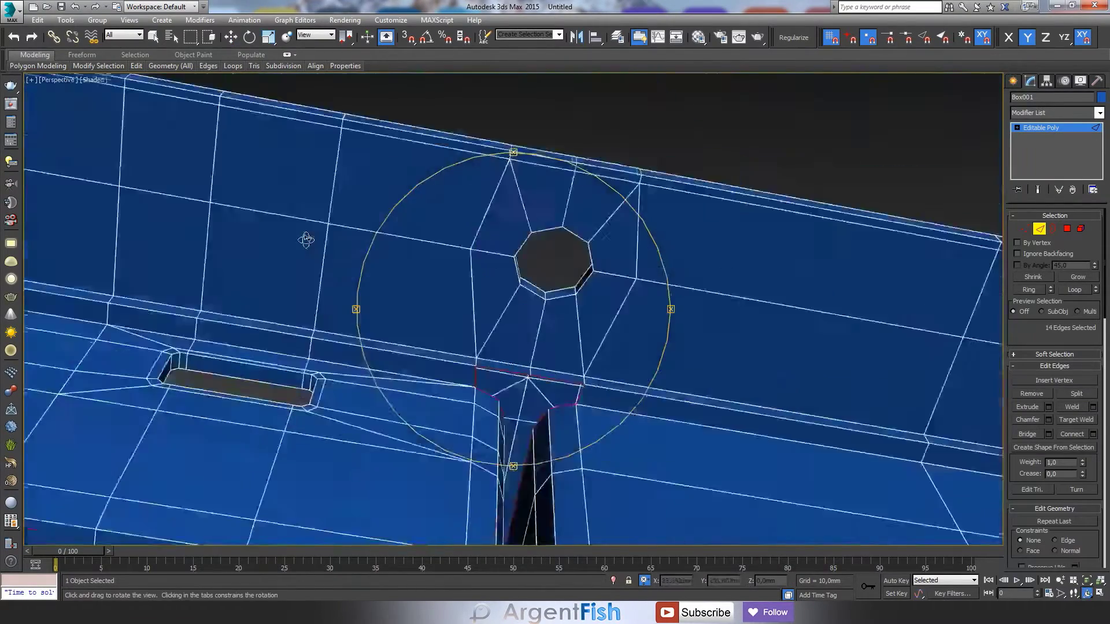
scroll(582, 431, "up", 4)
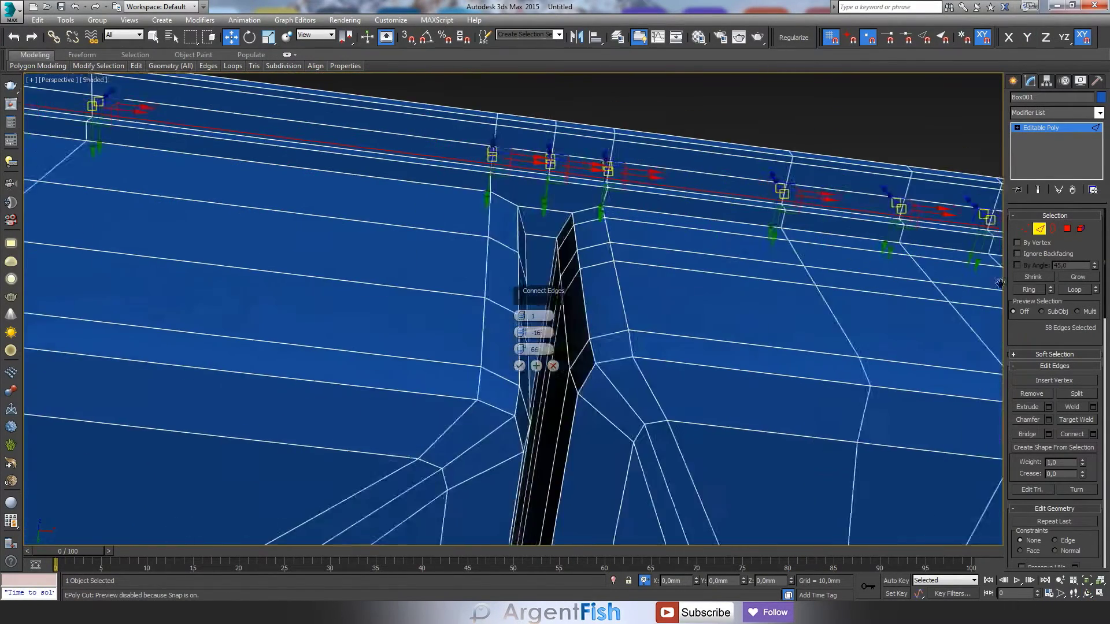
middle_click_drag(538, 199, 638, 320, "alt")
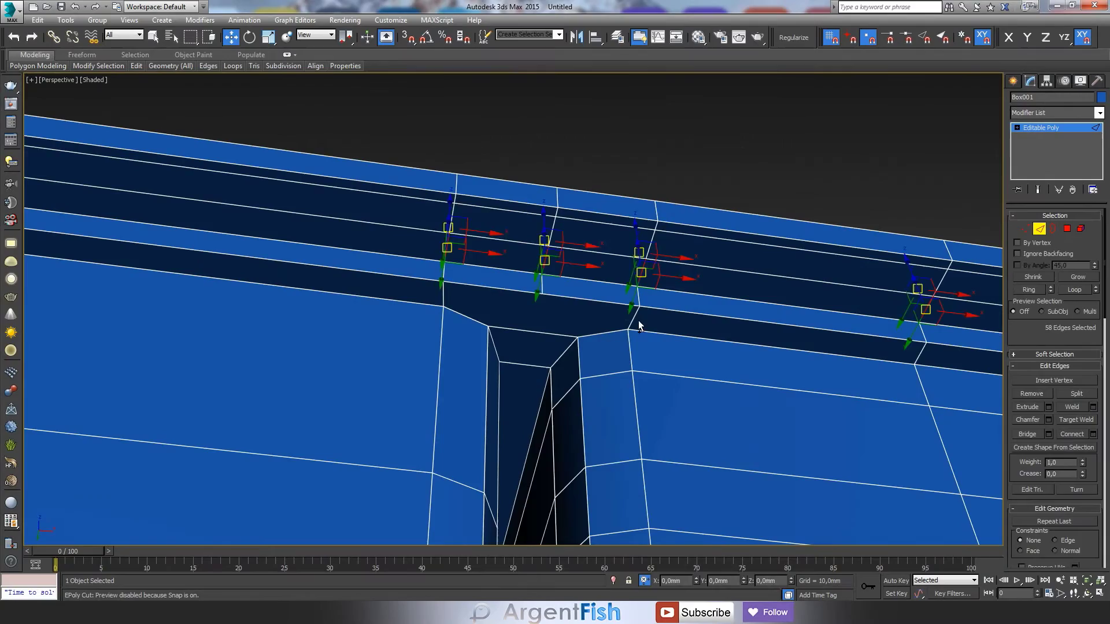
Switch to vertex mode and inspect the divider junction vertices from several angles.
key("1")
middle_click_drag(567, 327, 514, 331, "alt")
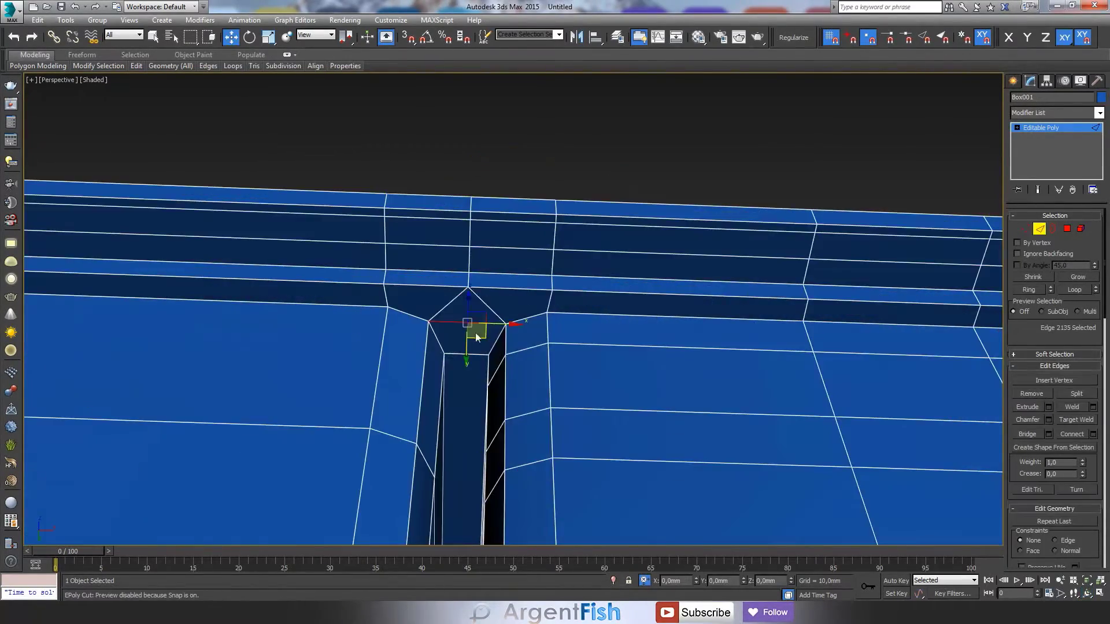
key("1")
middle_click_drag(475, 335, 465, 349, "alt")
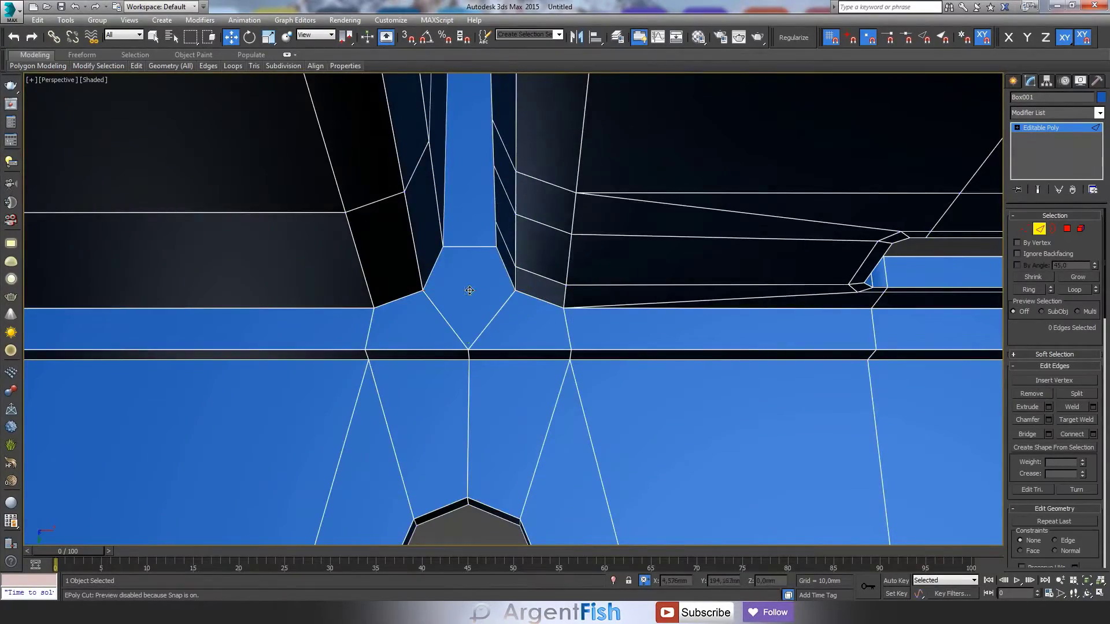
key("1")
scroll(508, 376, "up", 3)
scroll(510, 304, "up", 3)
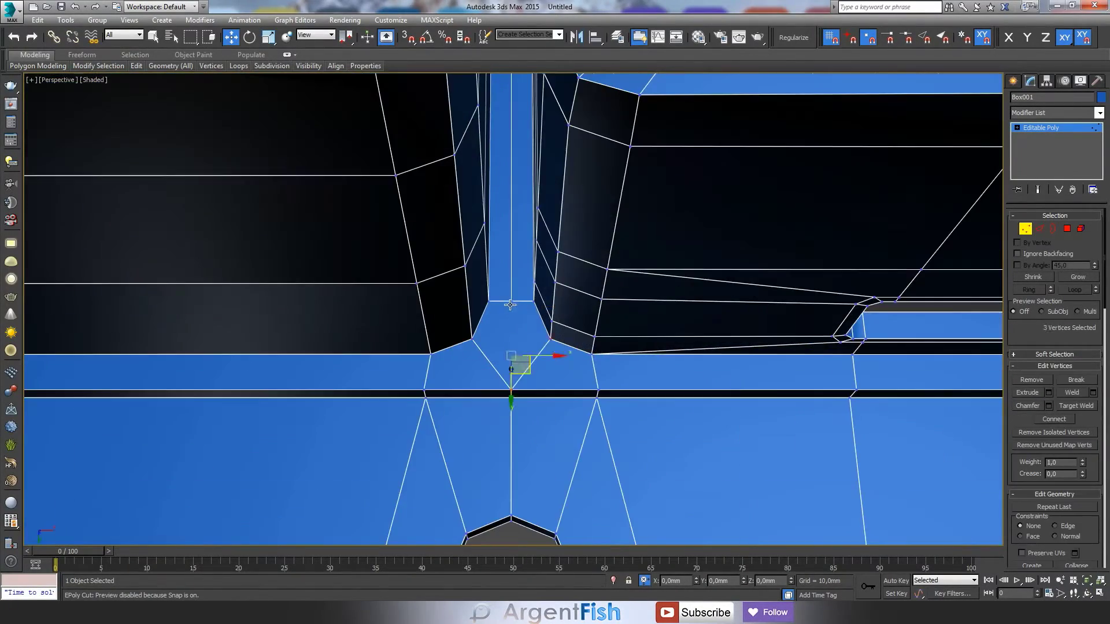
middle_click_drag(518, 304, 501, 295, "alt")
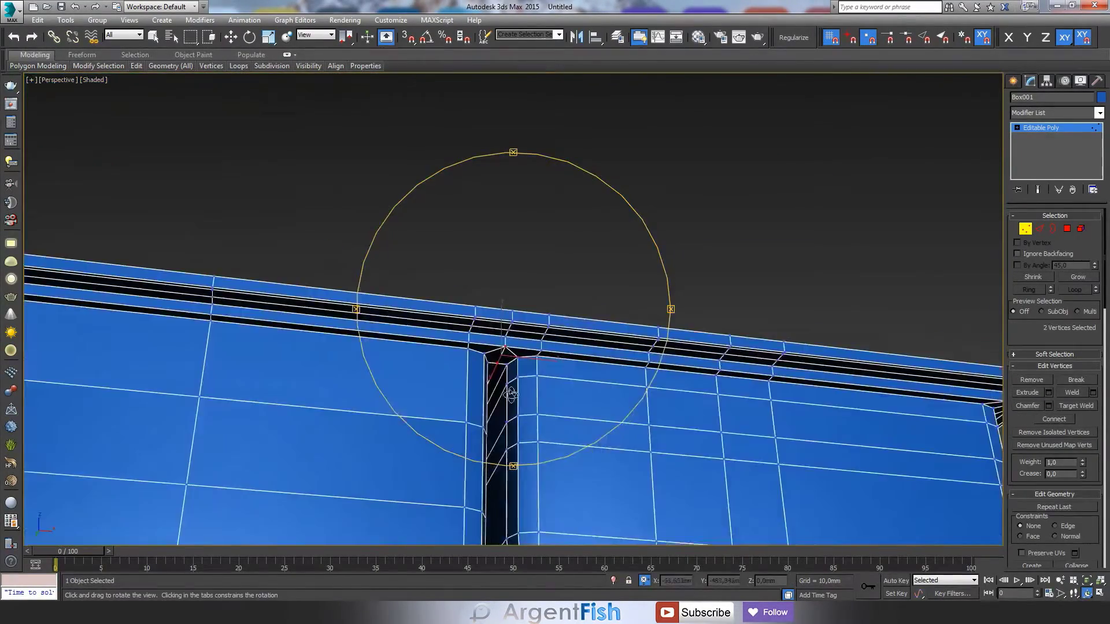
middle_click_drag(532, 396, 520, 324, "alt")
Browse the subdivision smoothing modifiers and switch to wireframe display.
left_click(200, 19)
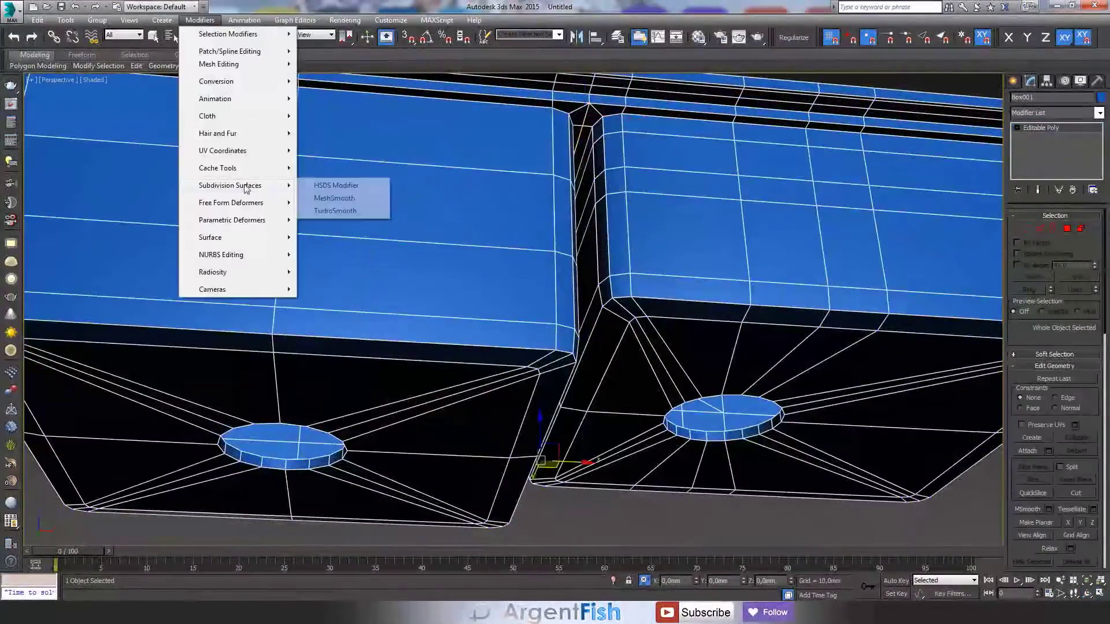
left_click(346, 210)
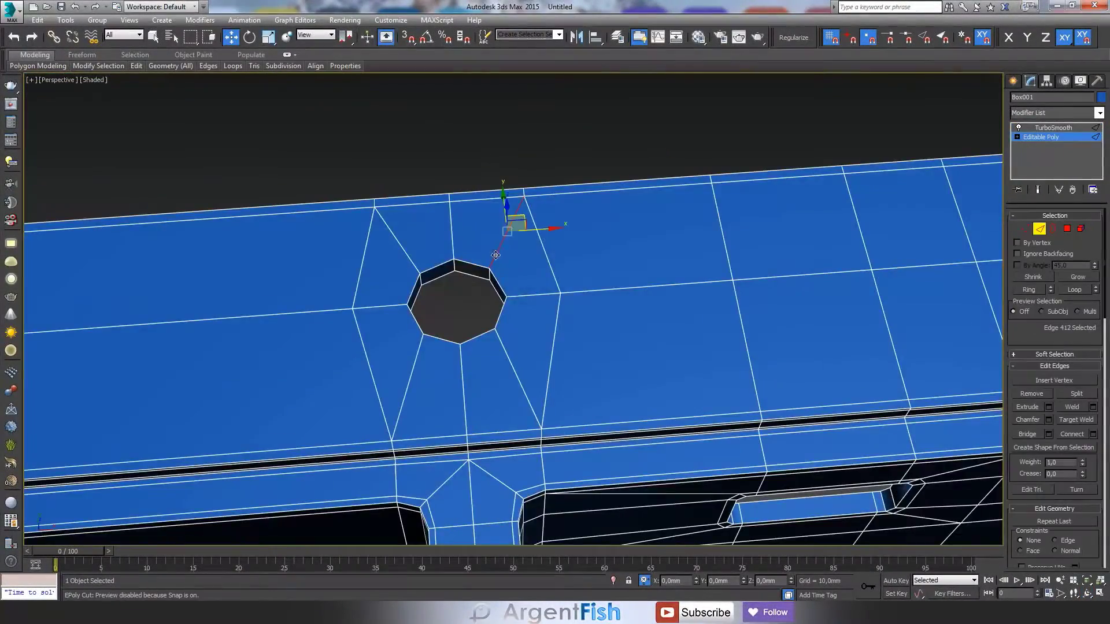
key("F3")
Ring-select the drains' radial edges, connect them into a new loop, and recheck the reference photo.
left_click(507, 292, "shift")
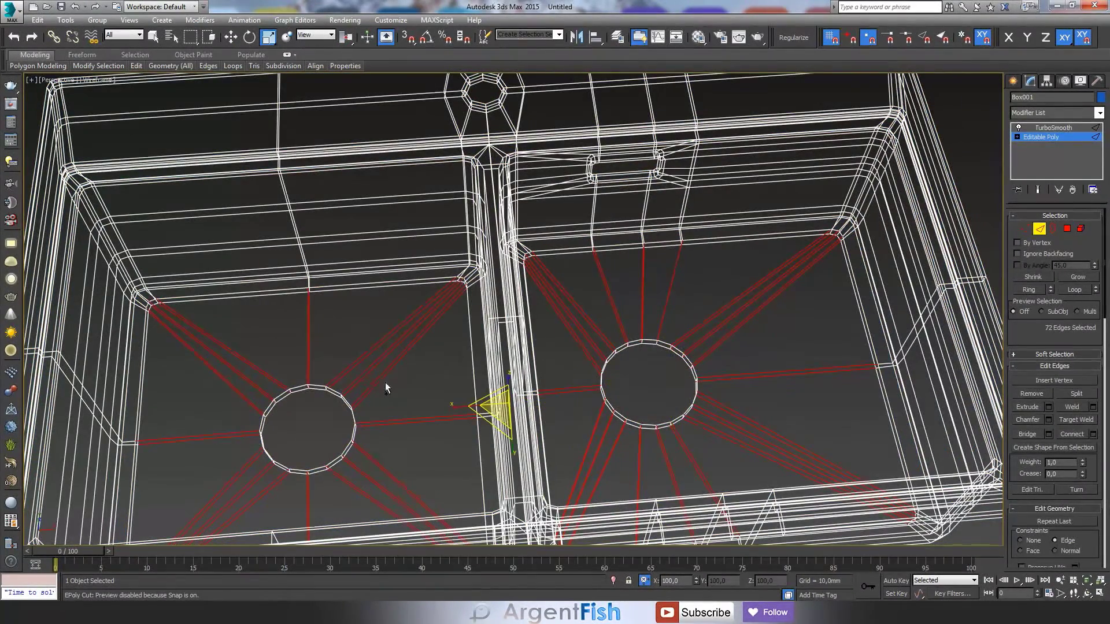
key("ctrl+shift+e")
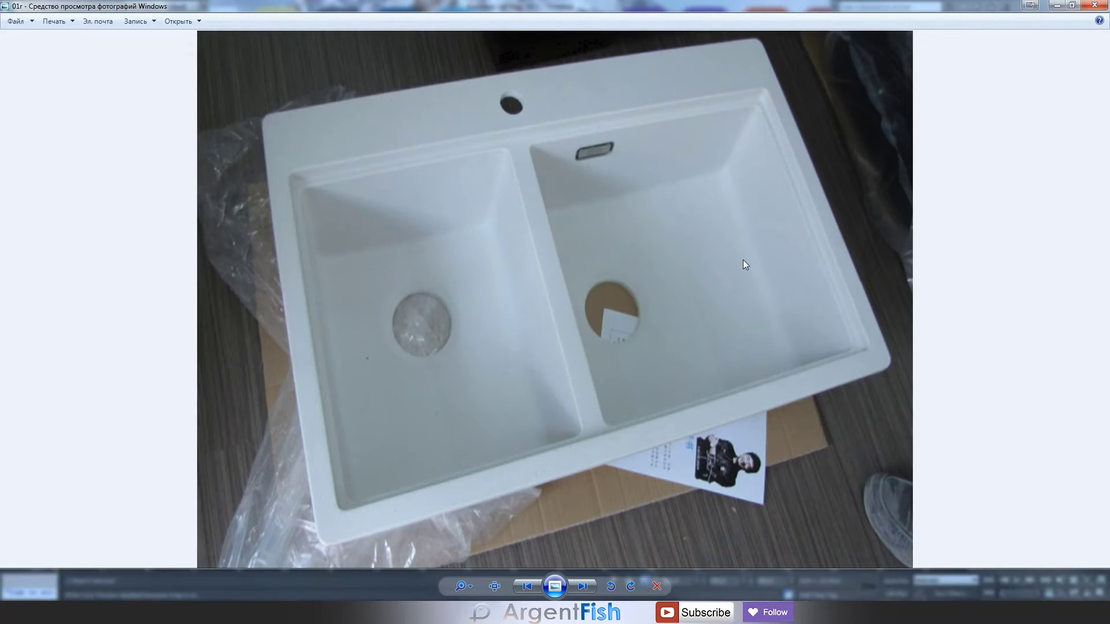
key("Right")
key("Left")
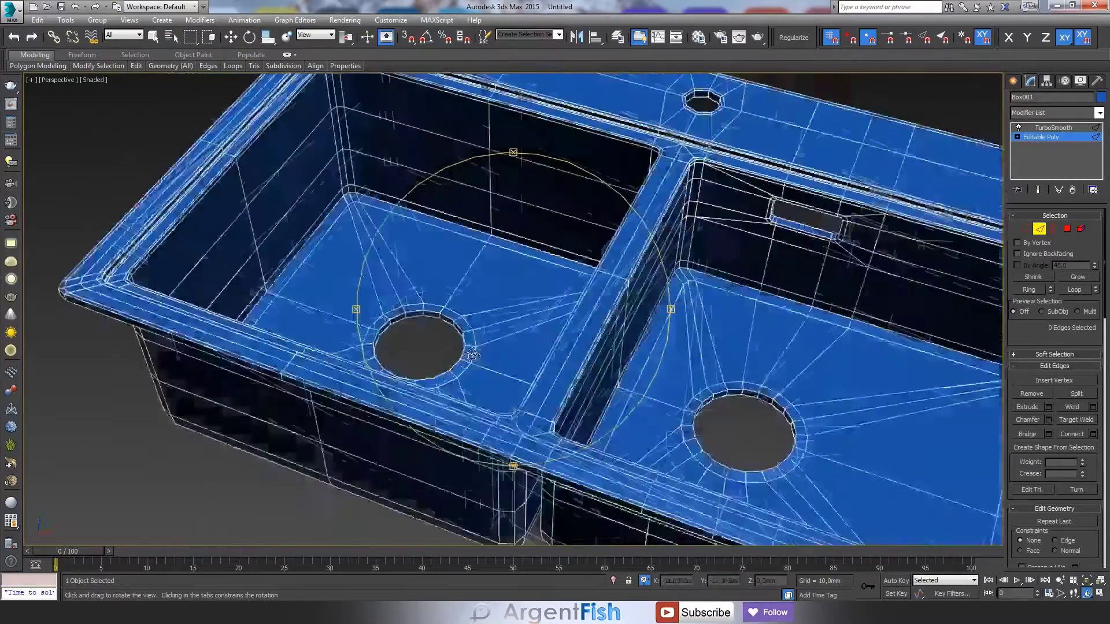
Extrude the face rings around both drains slightly downward, then orbit to inspect the recessed lips.
left_click(1019, 392, "shift")
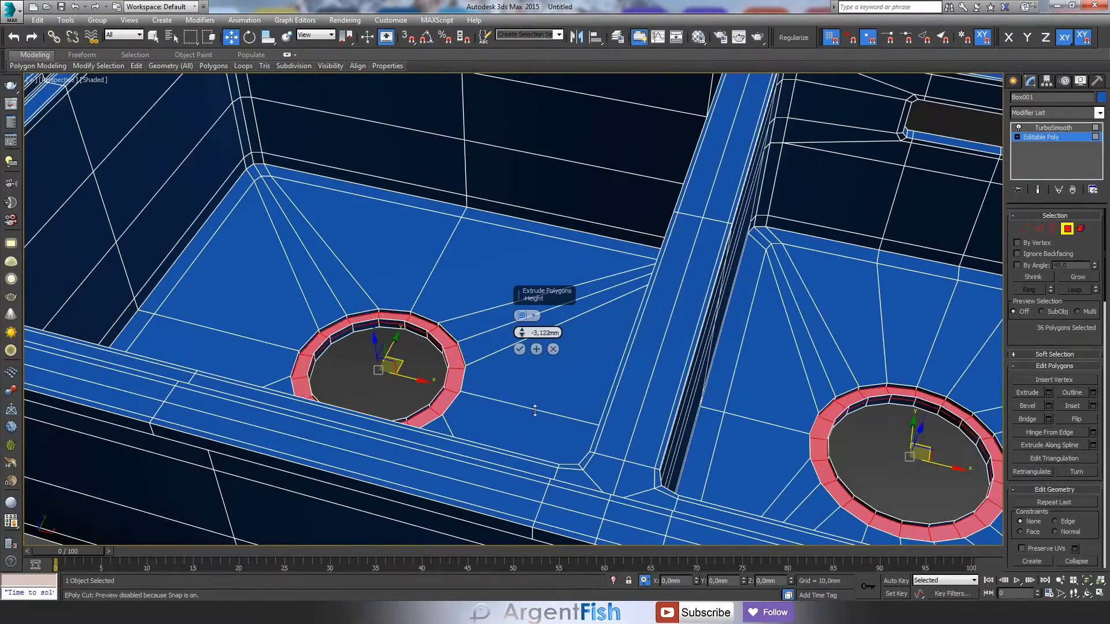
left_click(519, 349)
key("2")
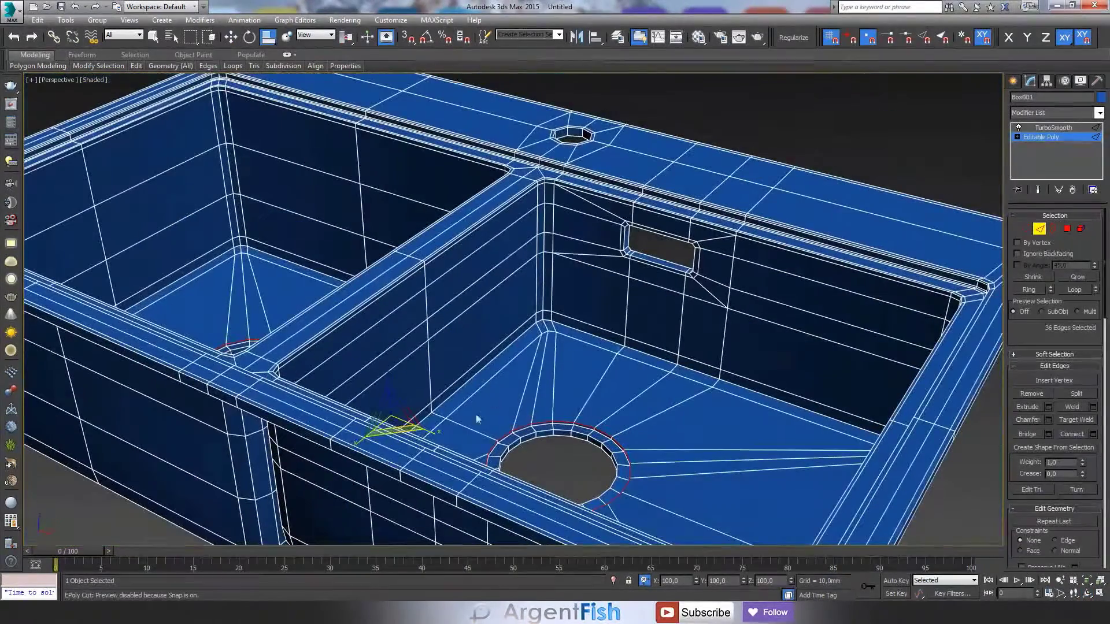
key("w")
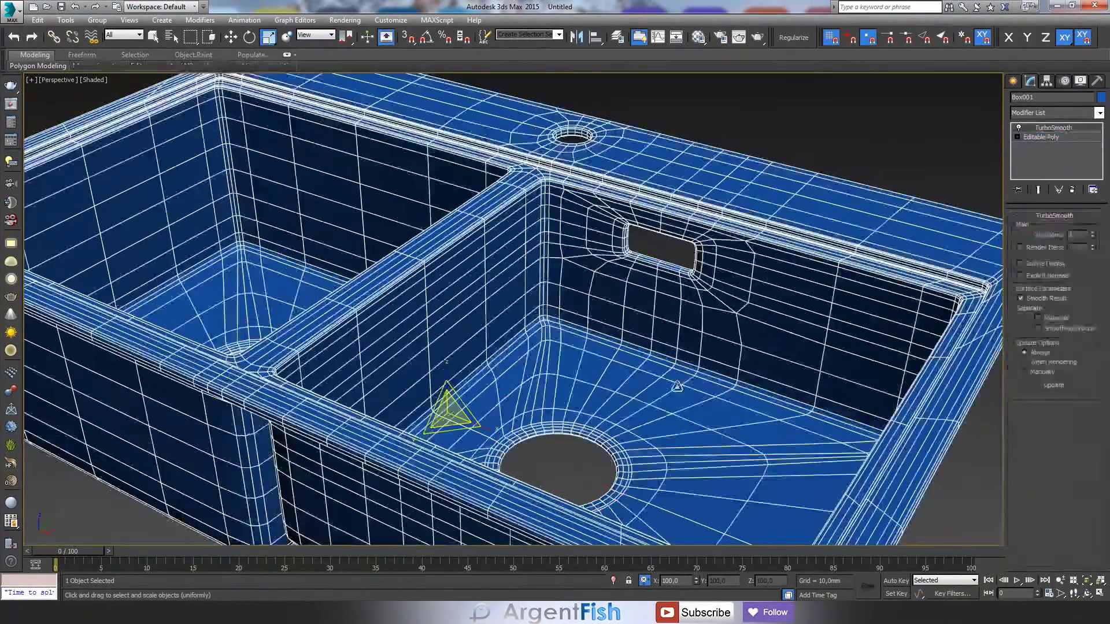
middle_click_drag(567, 487, 779, 394, "alt")
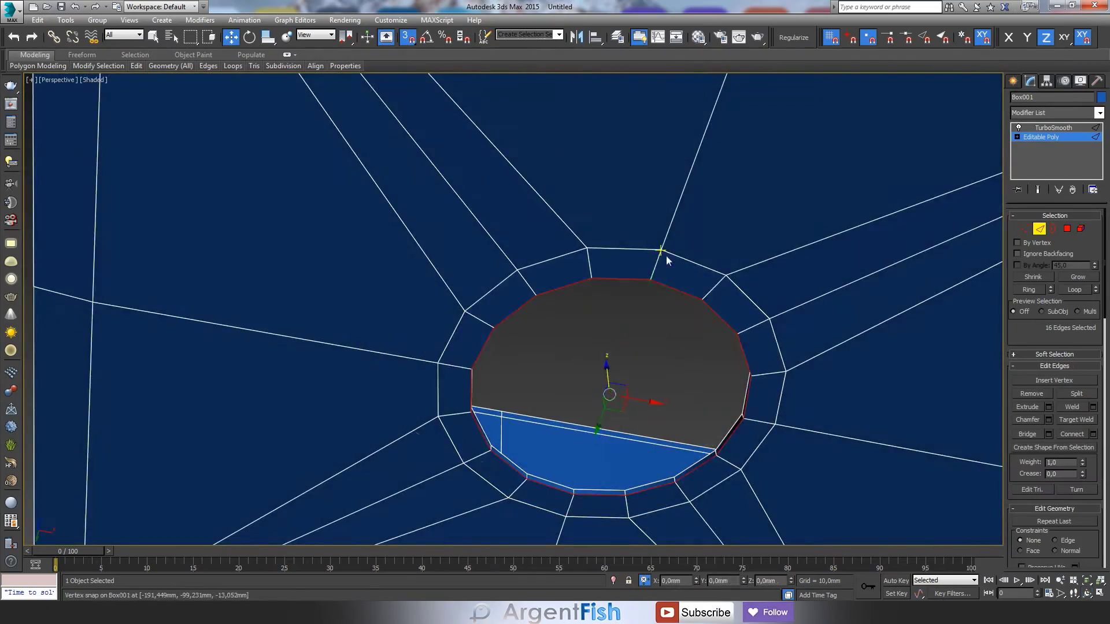
middle_click_drag(666, 255, 590, 355, "alt")
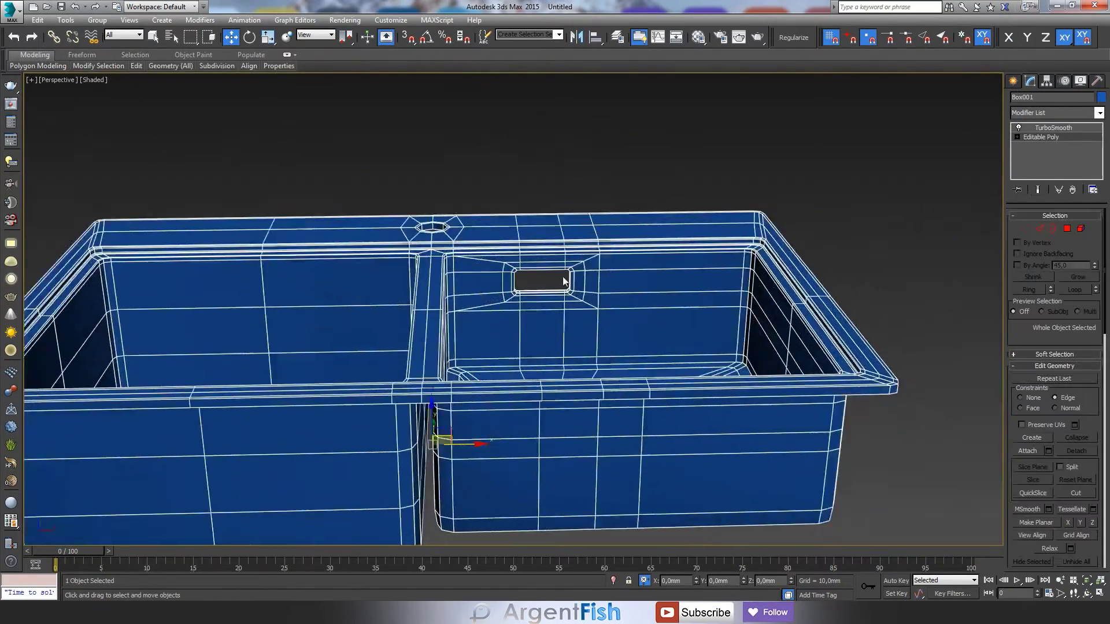
Scale the overflow slot vertices vertically to about 88% in Front view.
key("alt+w")
scroll(776, 196, "up", 5)
scroll(800, 230, "up", 3)
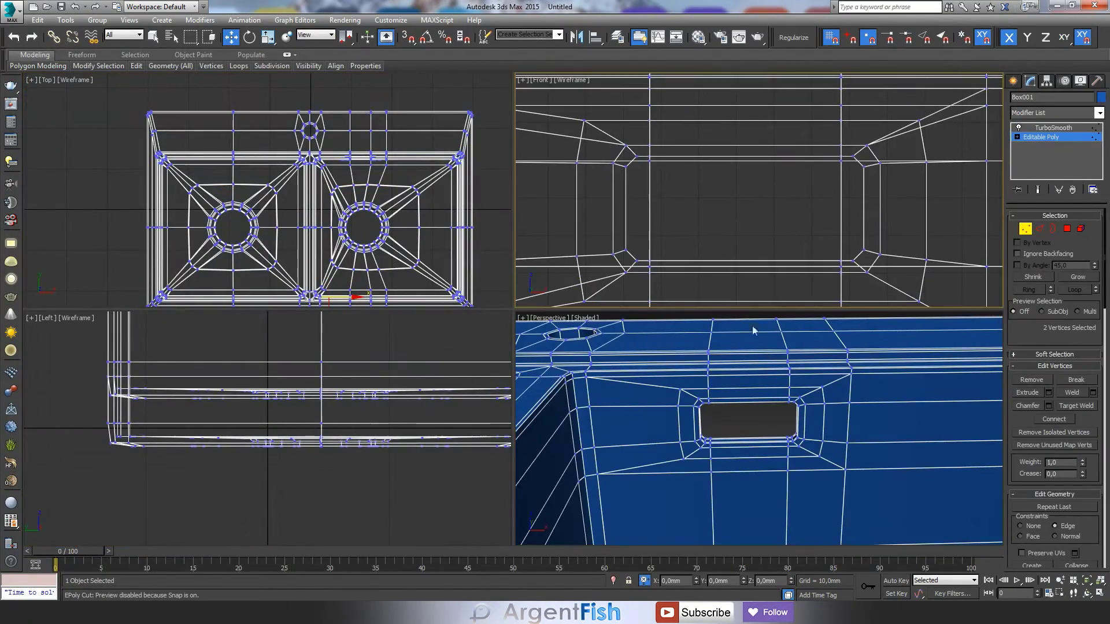
left_click_drag(663, 137, 644, 277)
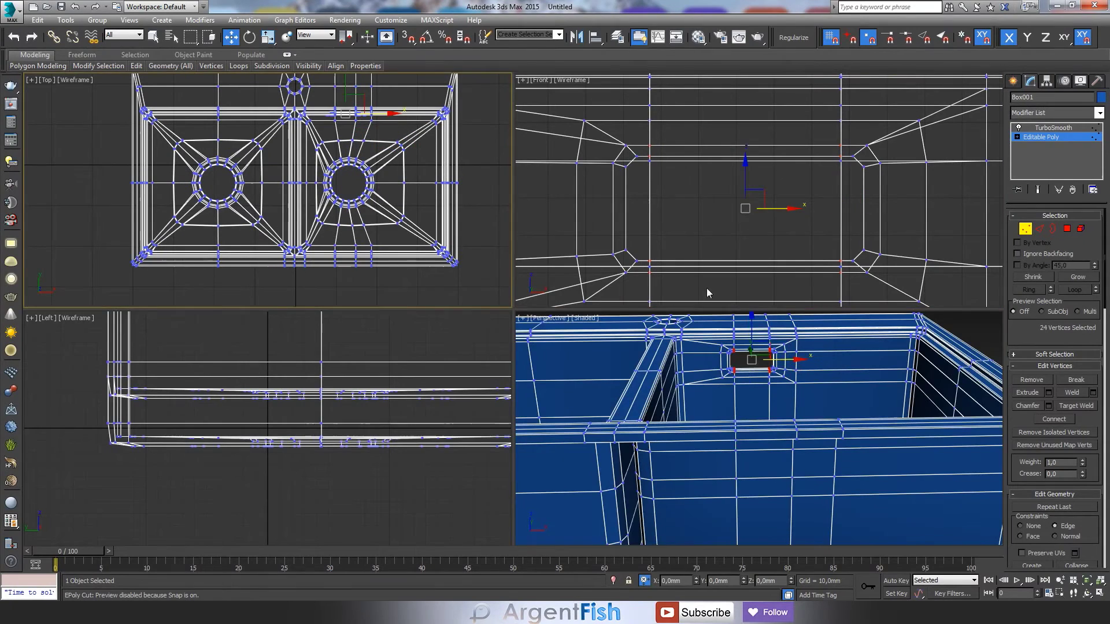
key("r")
scroll(699, 383, "up", 4)
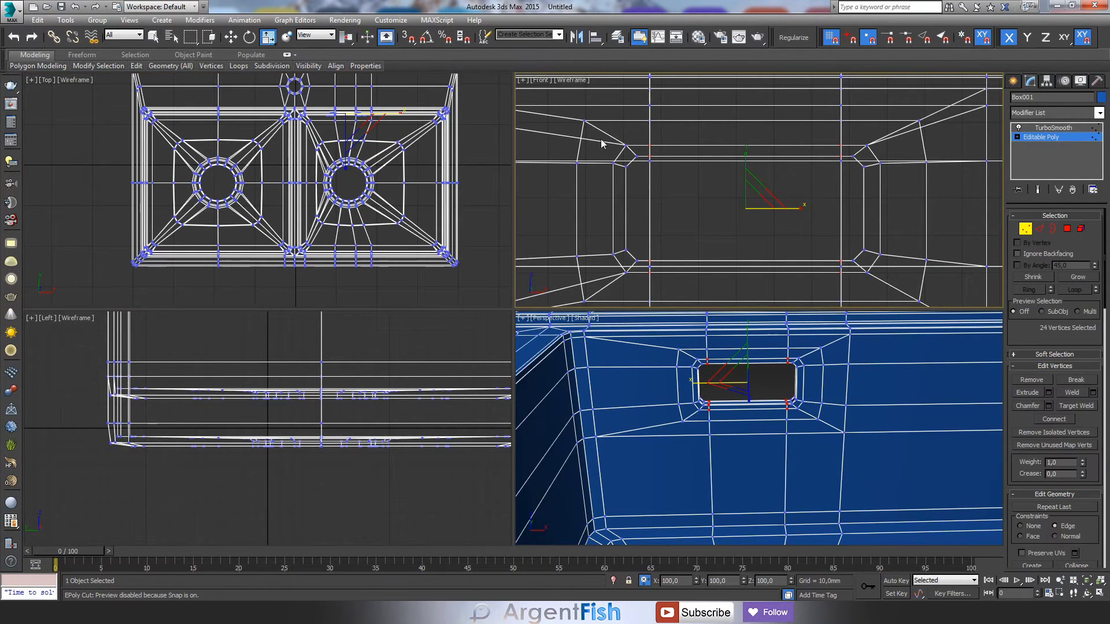
left_click_drag(741, 151, 739, 158)
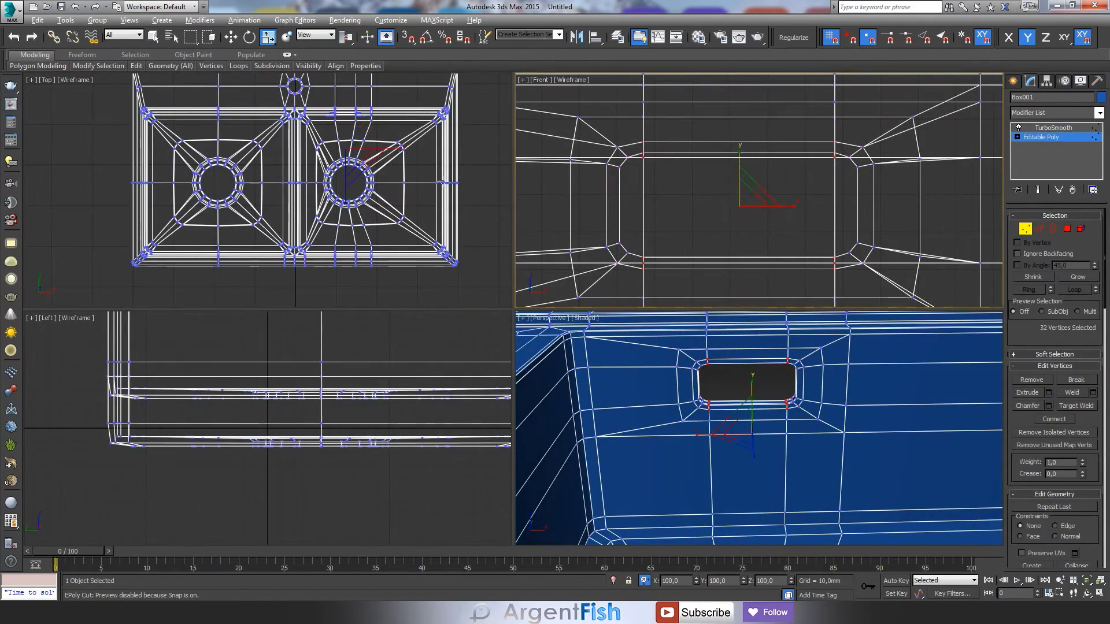
middle_click_drag(704, 386, 704, 372)
Re-enable TurboSmooth and inspect the smoothed slot in a maximized view with edges hidden.
left_click(1053, 128)
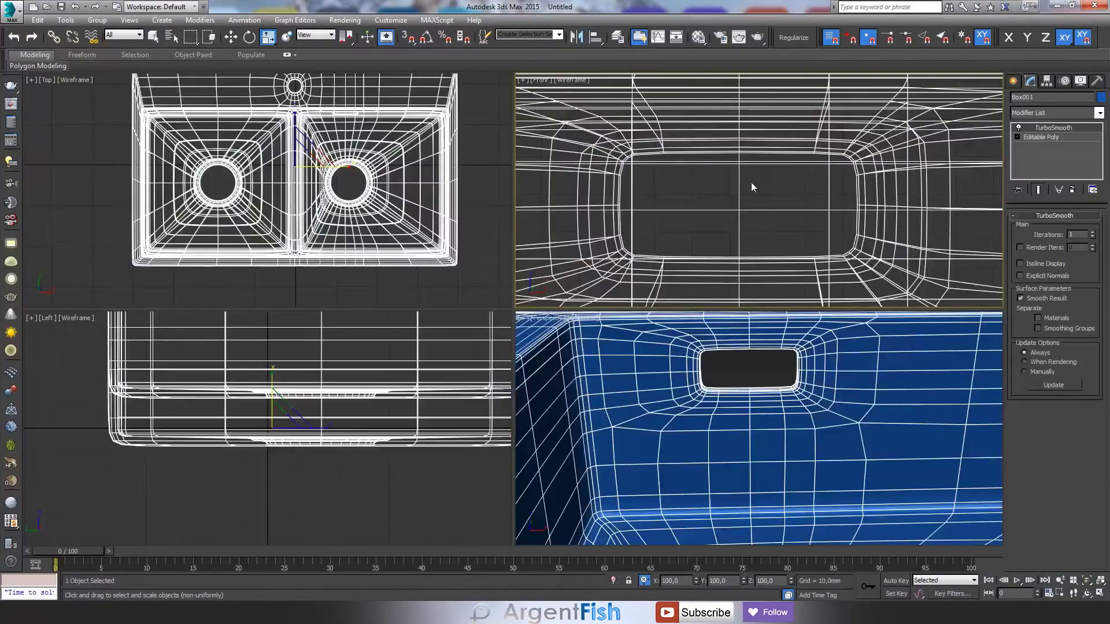
key("w")
key("alt+w")
mouse_move(798, 366)
middle_mouse_down("alt")
mouse_move(764, 329)
mouse_move(632, 278)
mouse_move(584, 357)
mouse_move(518, 424)
middle_mouse_up("alt")
scroll(765, 329, "down", 5)
key("F4")
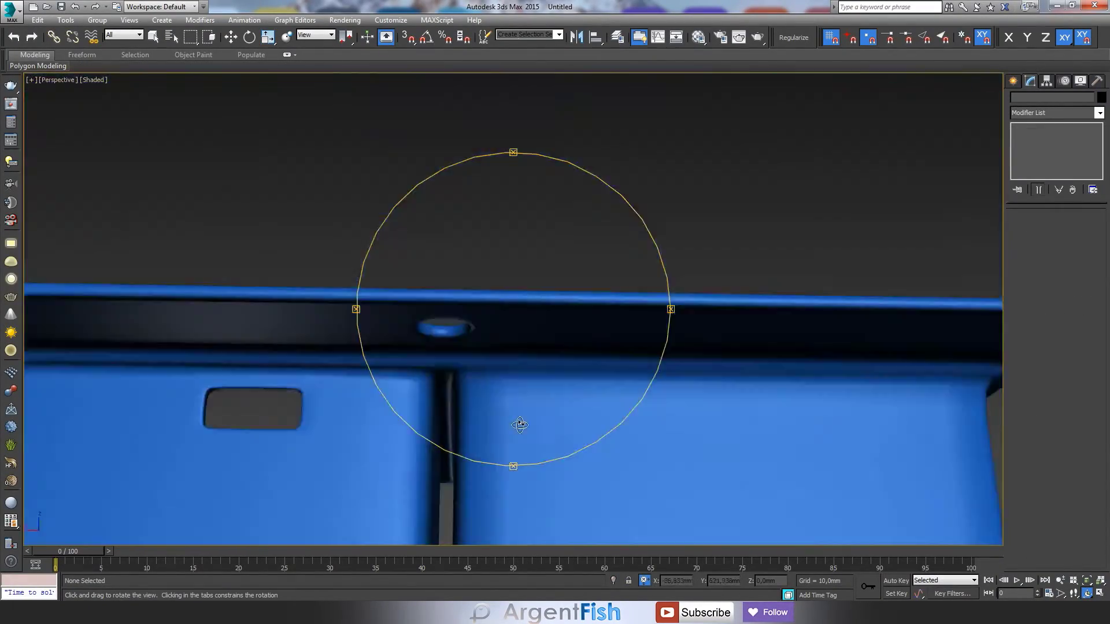
Show edged faces on the shaded sink, select it and enter Edge sub-object mode.
key("w")
left_click(518, 424)
scroll(566, 198, "up", 5)
key("2")
Cut a supporting edge along the sink's outer rim, working around its corner.
key("alt+c")
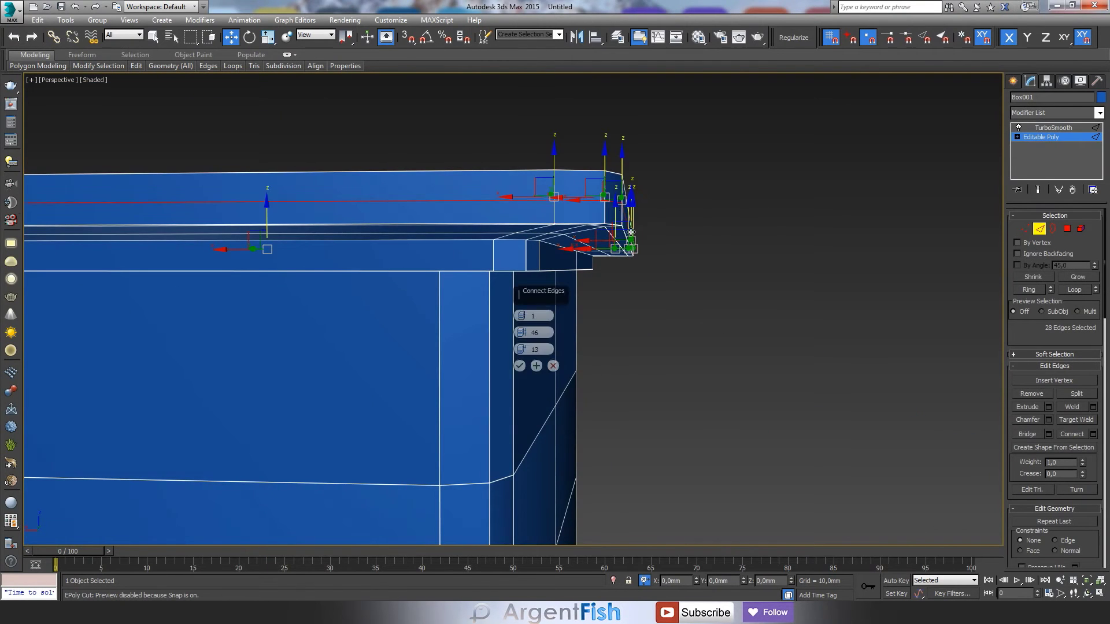
middle_click_drag(630, 231, 538, 249, "alt")
scroll(388, 248, "up", 3)
middle_click_drag(389, 248, 416, 272, "alt")
left_click(166, 407)
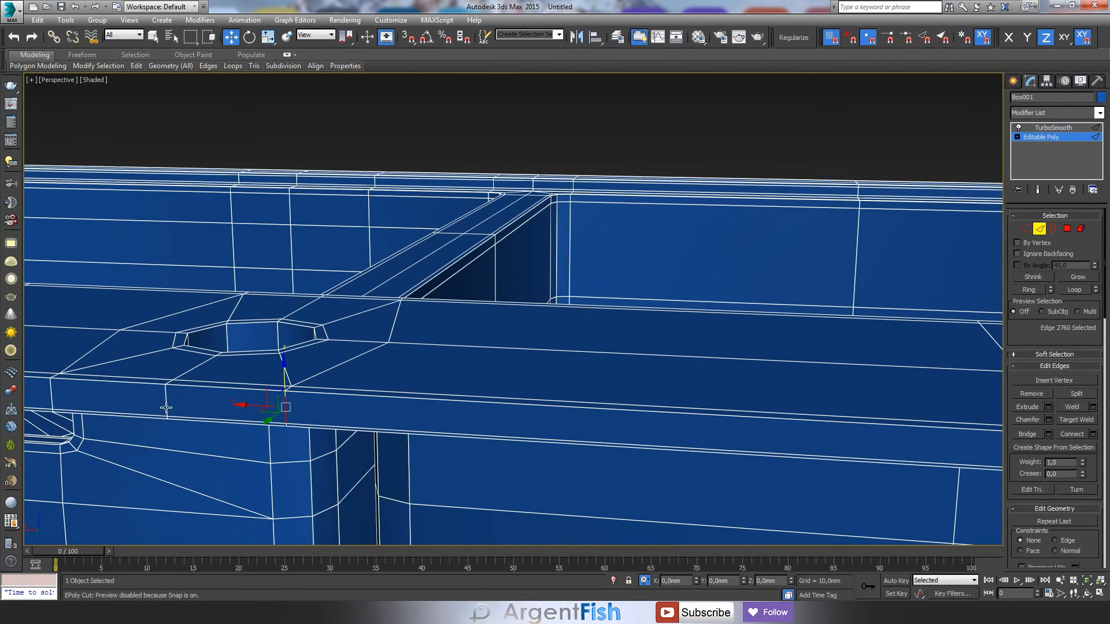
scroll(362, 250, "down", 5)
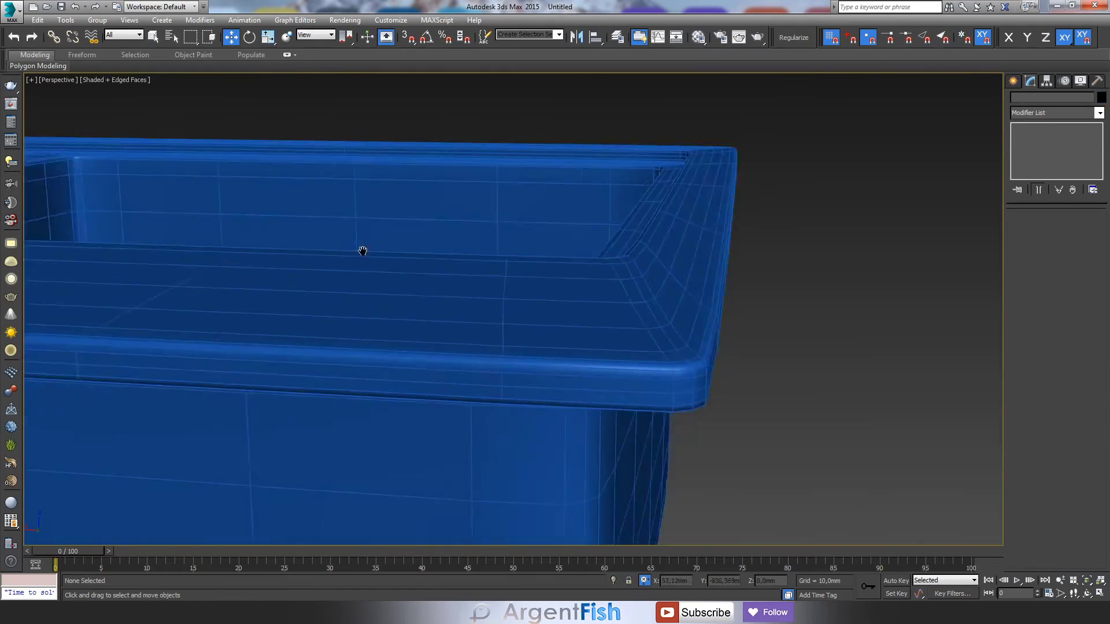
middle_click_drag(362, 250, 606, 246, "alt")
scroll(607, 245, "up", 5)
middle_click_drag(599, 288, 780, 180, "alt")
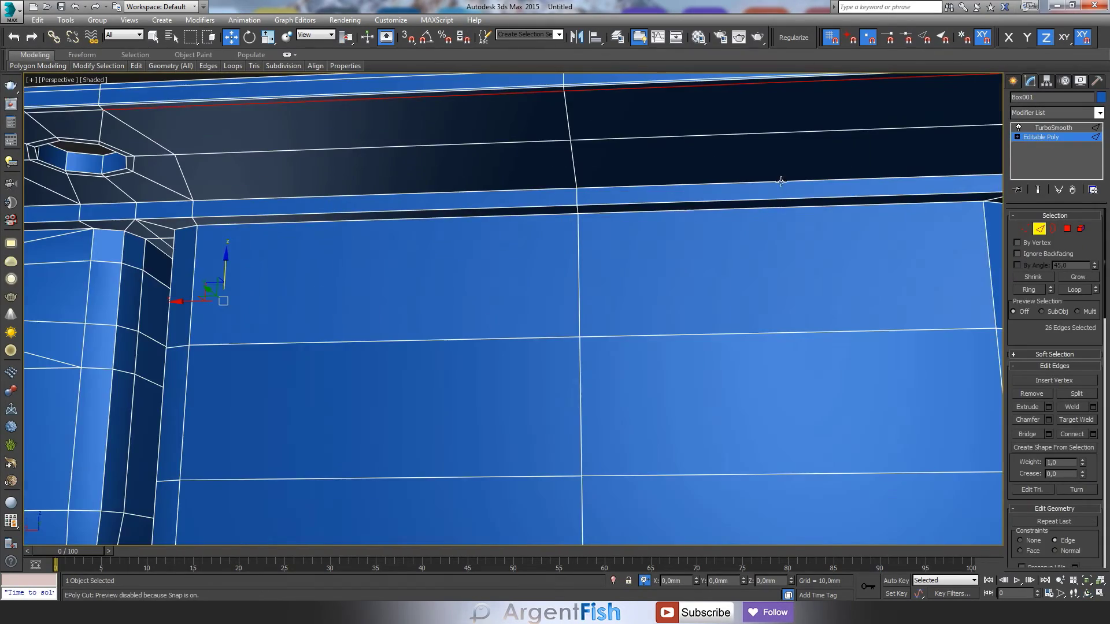
mouse_move(681, 223)
middle_mouse_down("alt")
mouse_move(391, 170)
mouse_move(509, 324)
mouse_move(671, 279)
middle_mouse_up("alt")
scroll(390, 170, "down", 5)
scroll(509, 324, "up", 3)
scroll(513, 357, "up", 2)
Cut another rim edge loop near the divider, confirm it, and check a basin corner.
key("alt+c")
scroll(745, 353, "up", 3)
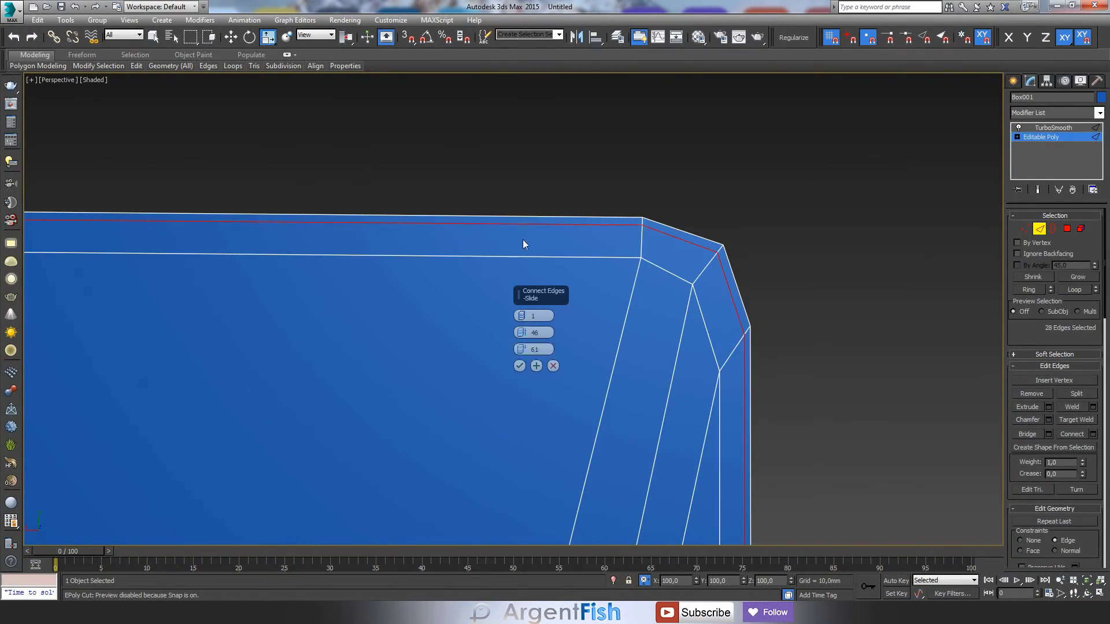
scroll(523, 244, "down", 4)
middle_click_drag(493, 328, 439, 395, "alt")
key("ctrl+d")
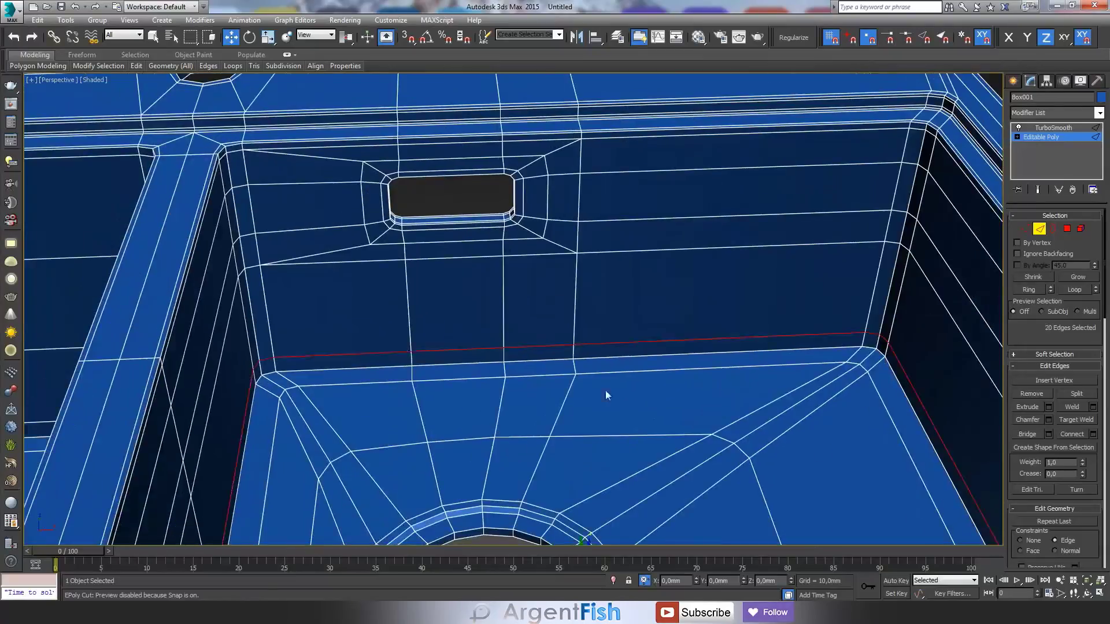
scroll(605, 392, "up", 3)
middle_click_drag(605, 392, 263, 347, "alt")
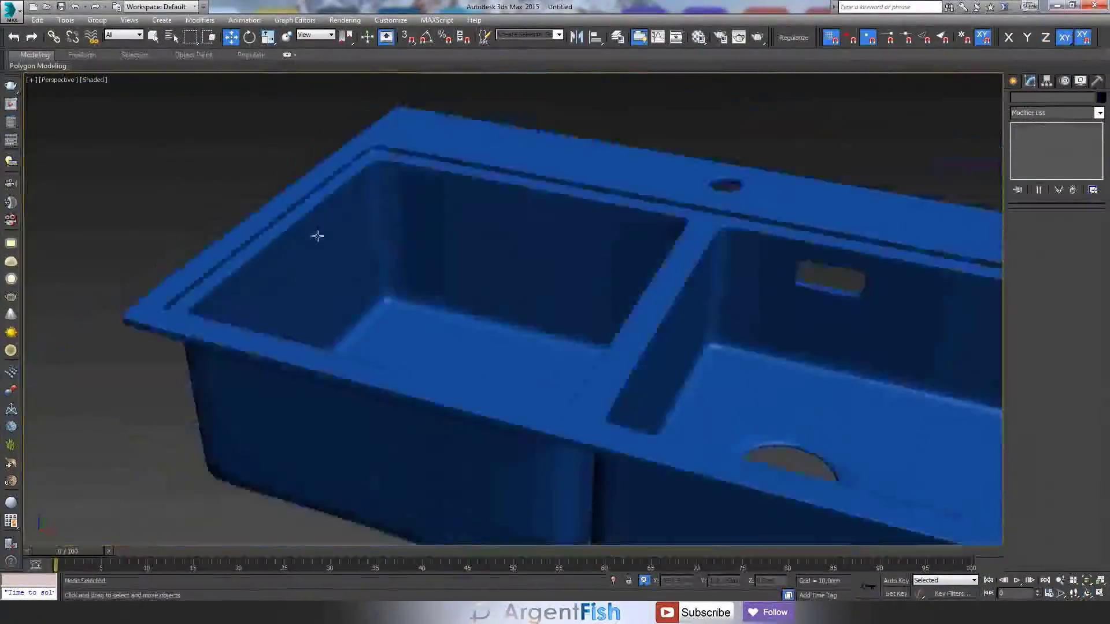
middle_click_drag(600, 322, 526, 344, "alt")
middle_click_drag(510, 298, 529, 300, "alt")
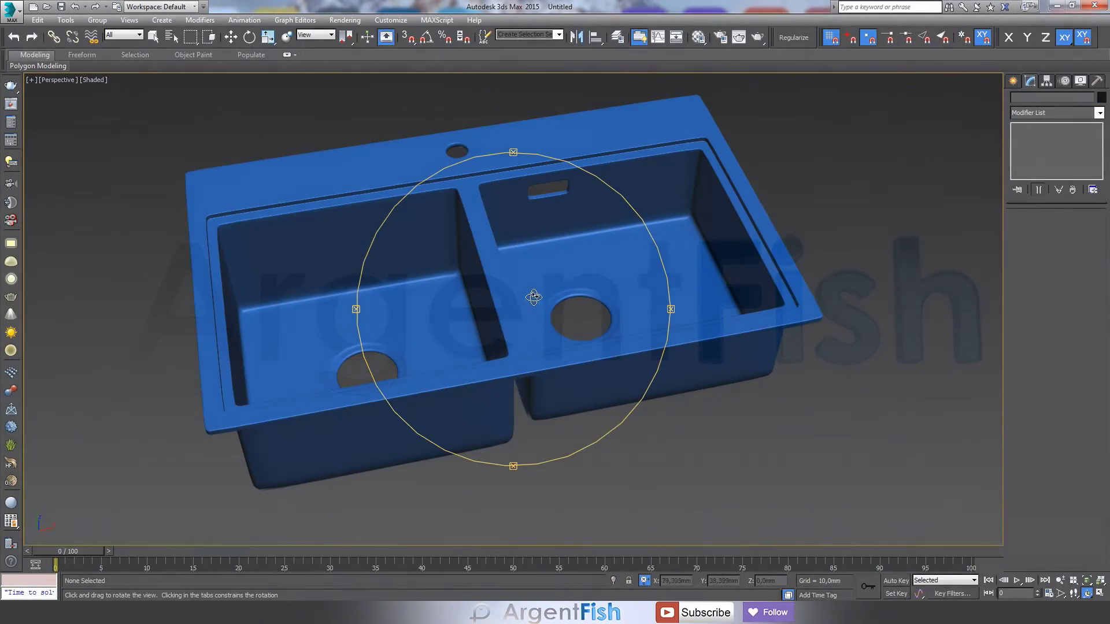
key("m")
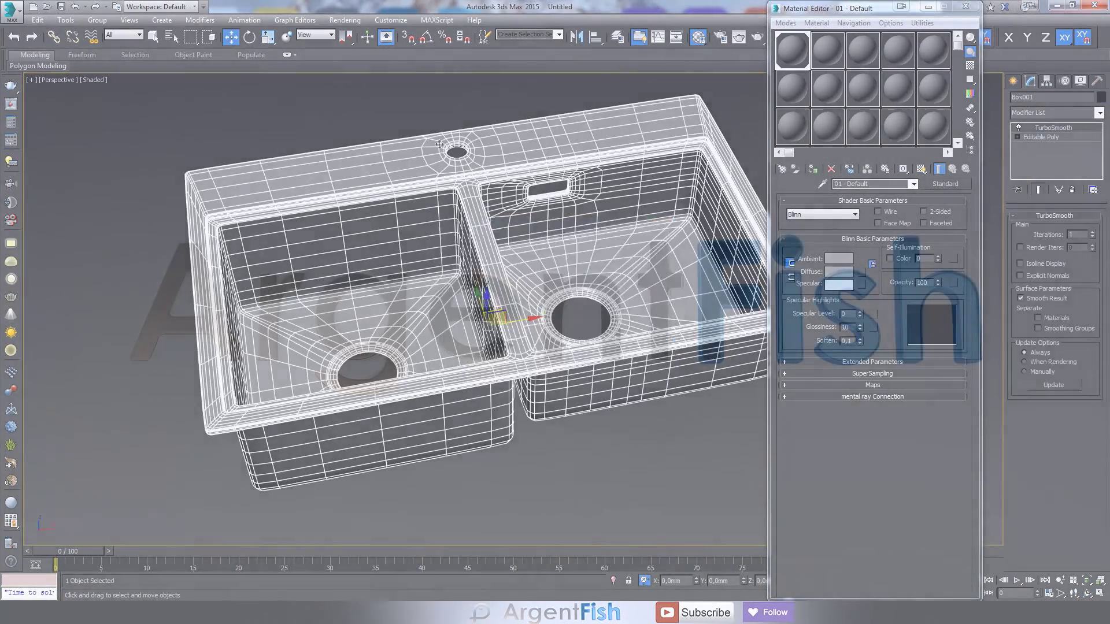